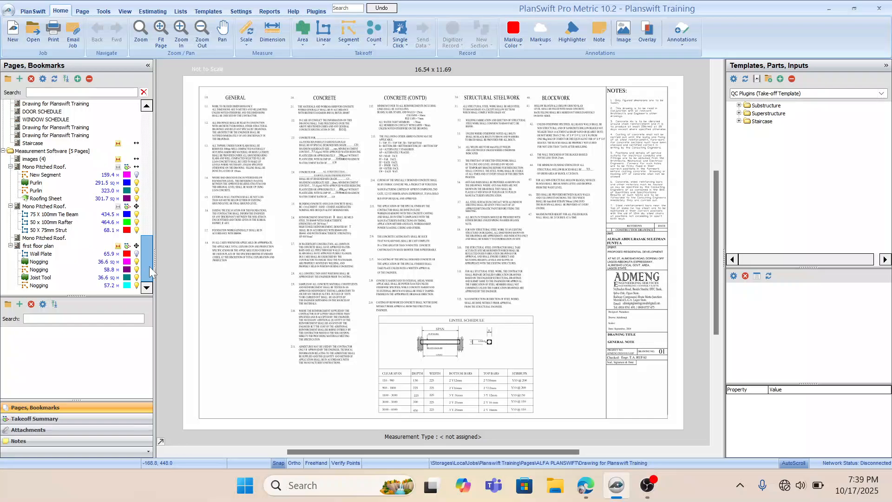
Review the existing first floor plan, mono pitched roof section and staircase image pages in the Measurement Software folder.
left_click(52, 238)
left_click(54, 246)
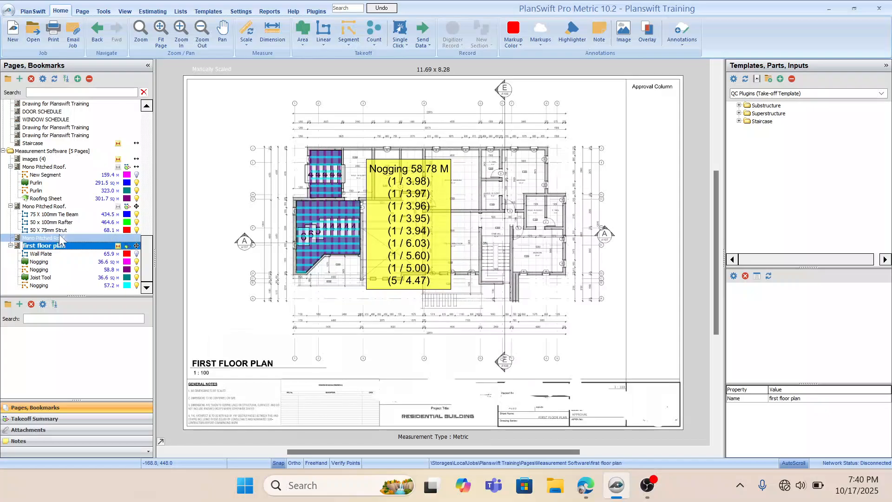
left_click(51, 207)
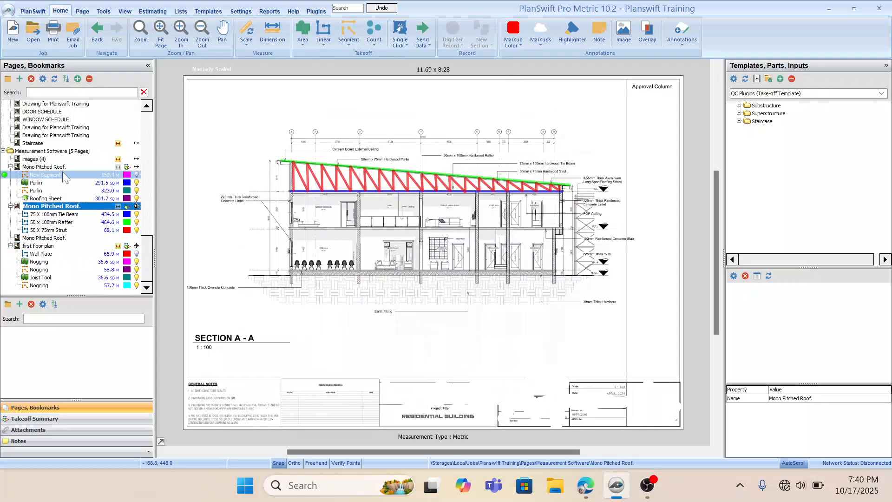
left_click(58, 159)
left_click(64, 206)
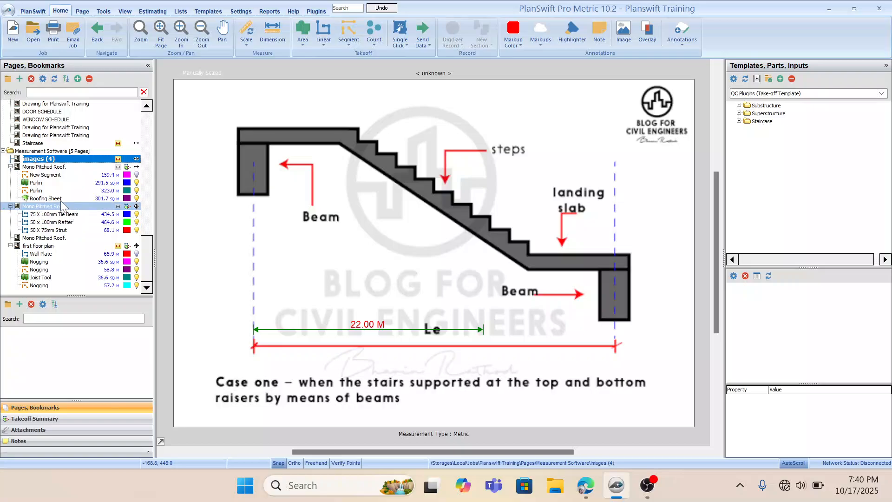
left_click(54, 232)
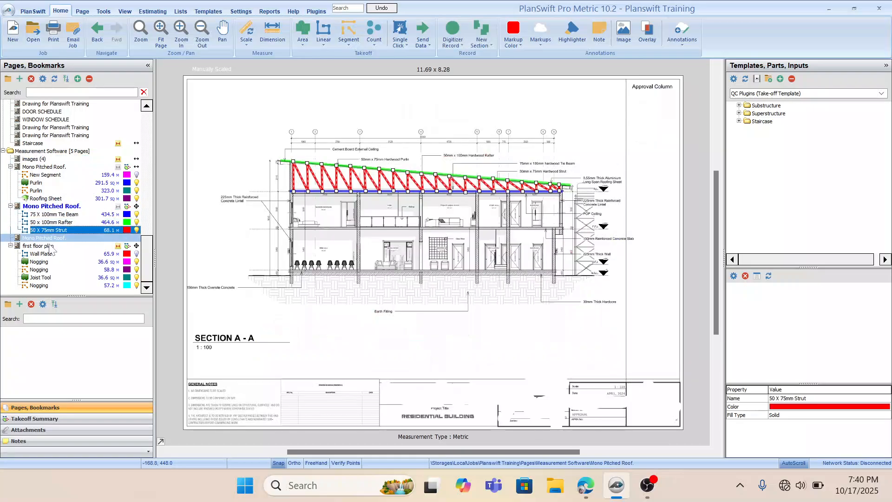
left_click(51, 246)
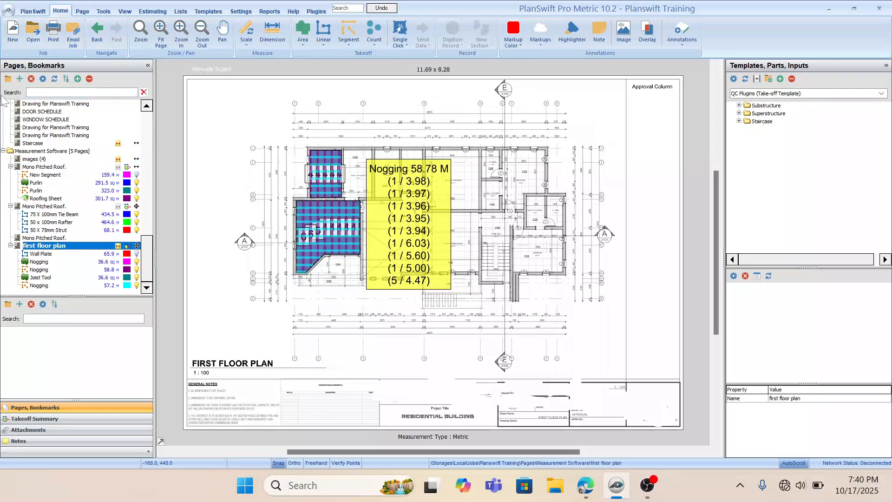
Add the pages of Gable Roof.pdf from the Desktop folder to the job, converting the PDF to TIF at 200 DPI.
left_click(20, 79)
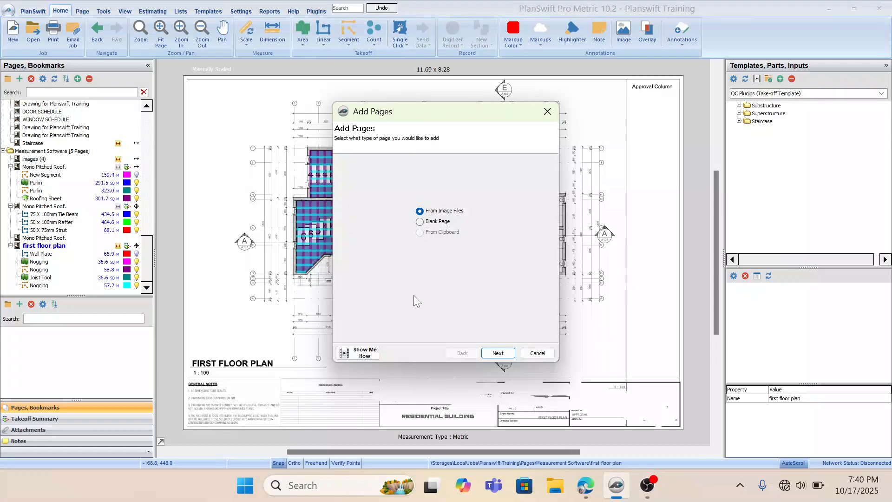
left_click(498, 352)
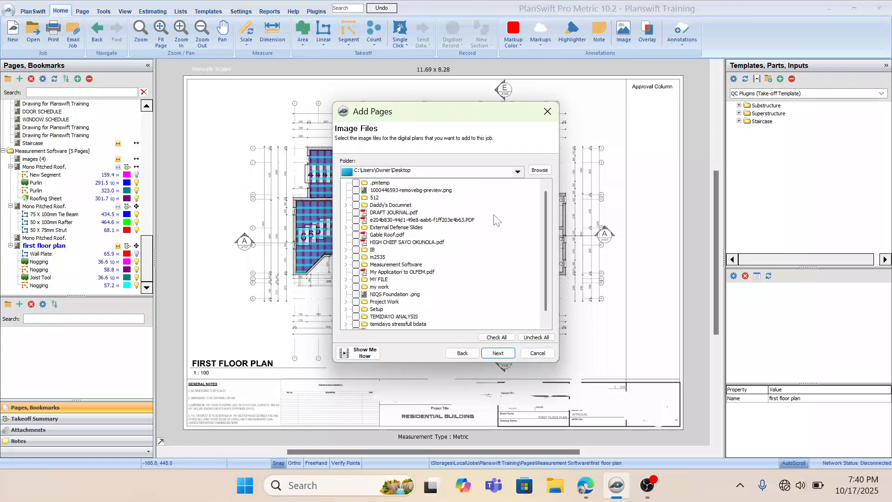
scroll(541, 223, "down", 1)
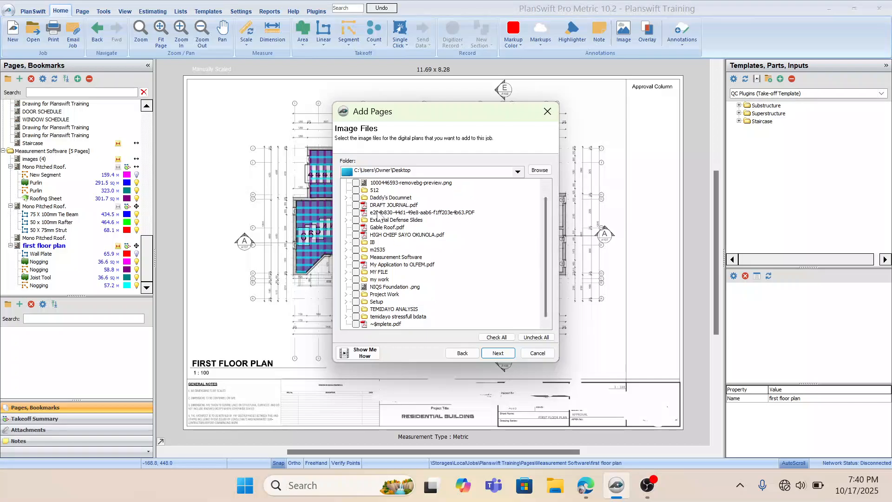
double_click(373, 258)
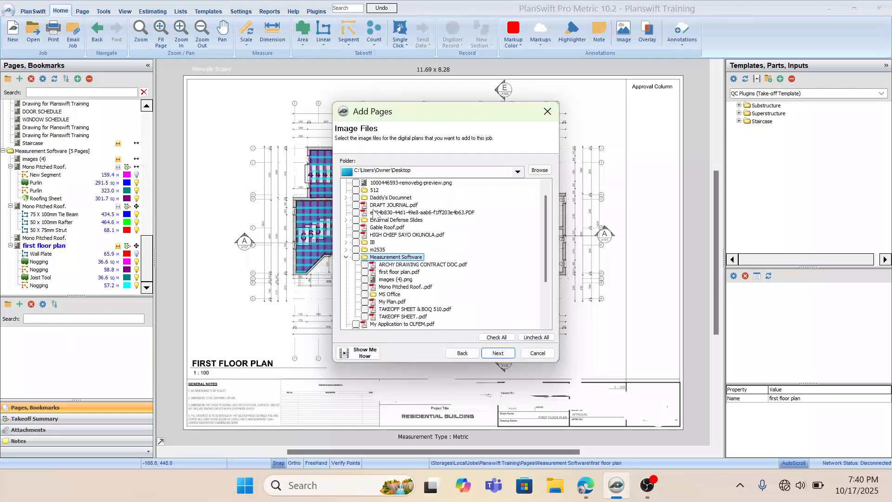
scroll(375, 213, "up", 1)
left_click(520, 171)
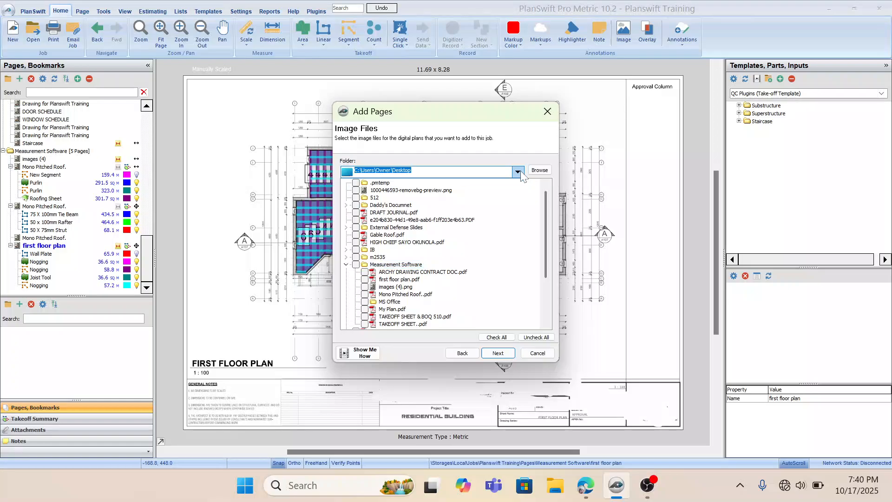
left_click(518, 172)
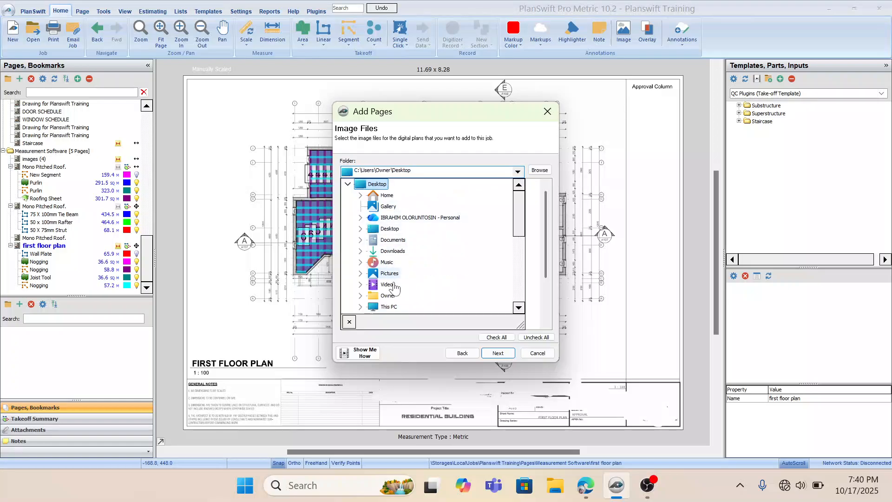
left_click(389, 229)
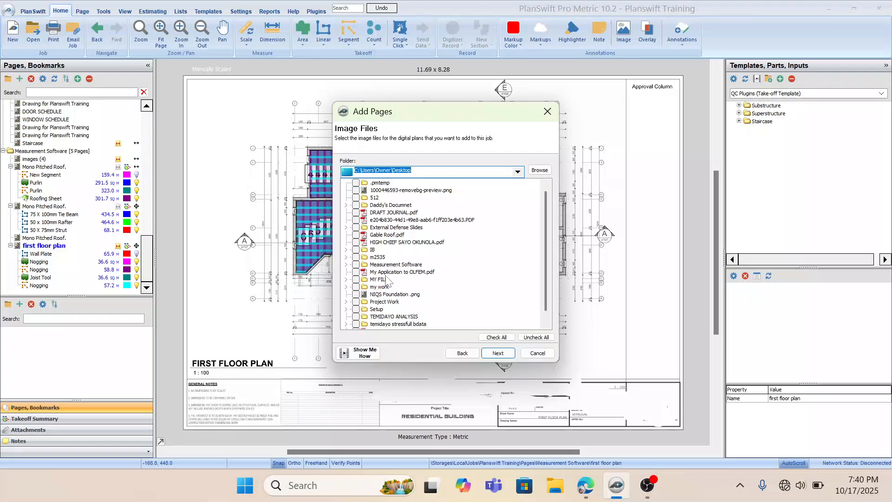
left_click(355, 234)
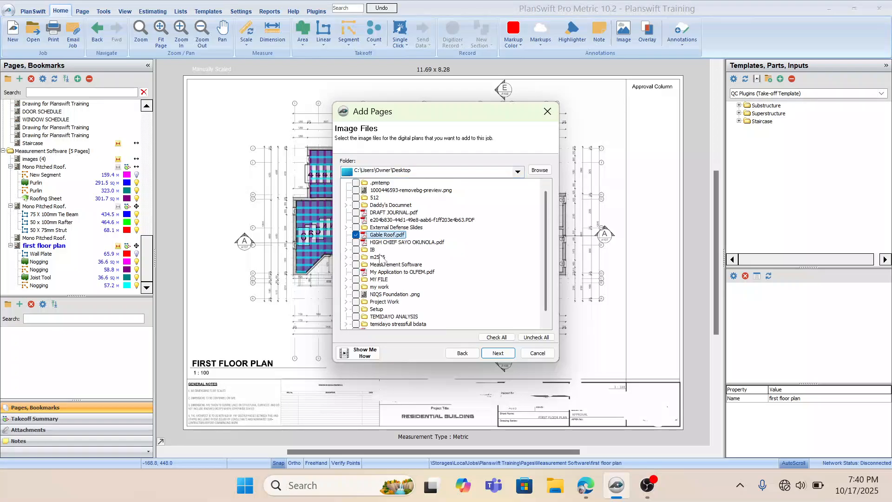
left_click(495, 355)
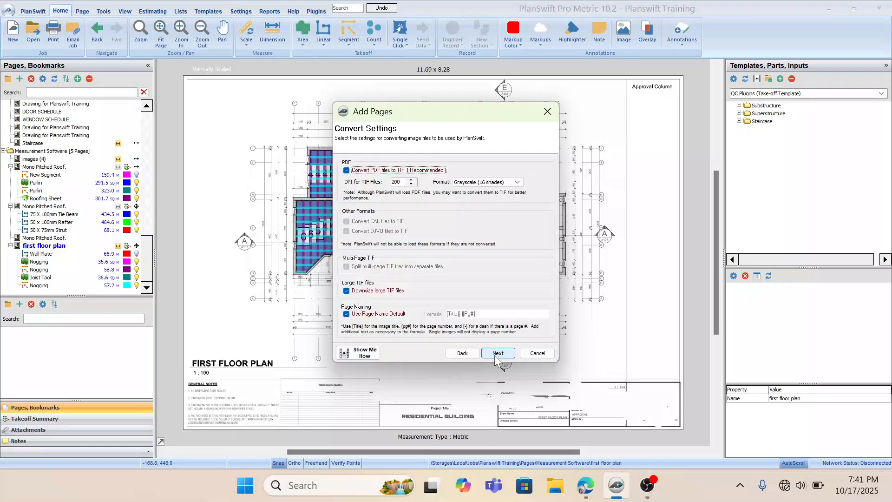
left_click(495, 355)
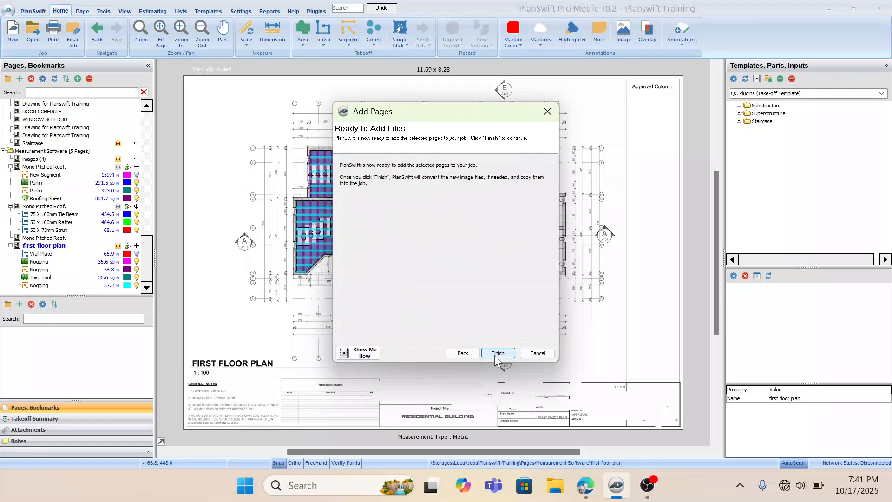
left_click(497, 352)
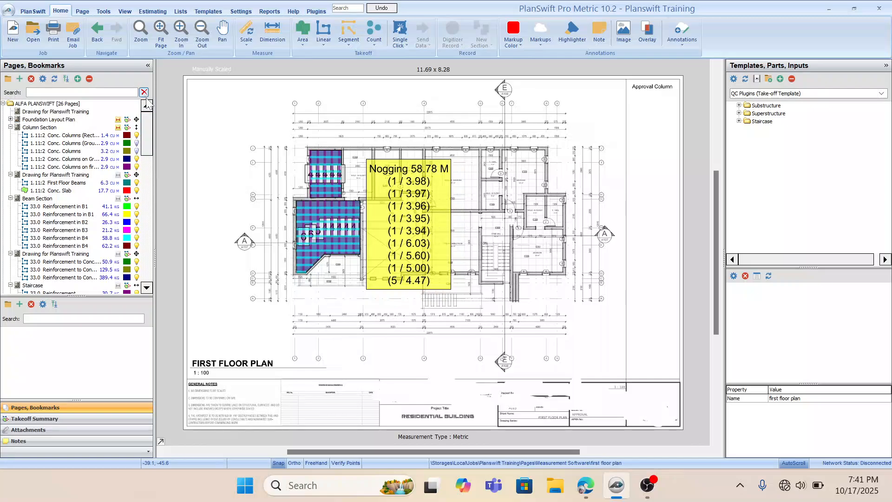
Open the first added Gable Roof page and examine the church's first floor plan layout and dimensions.
left_click_drag(148, 125, 147, 244)
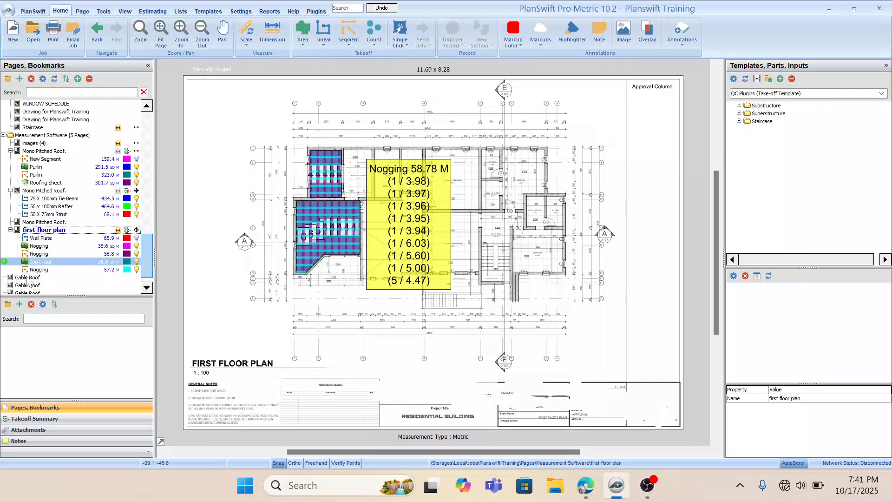
left_click(28, 278)
scroll(149, 272, "down", 1)
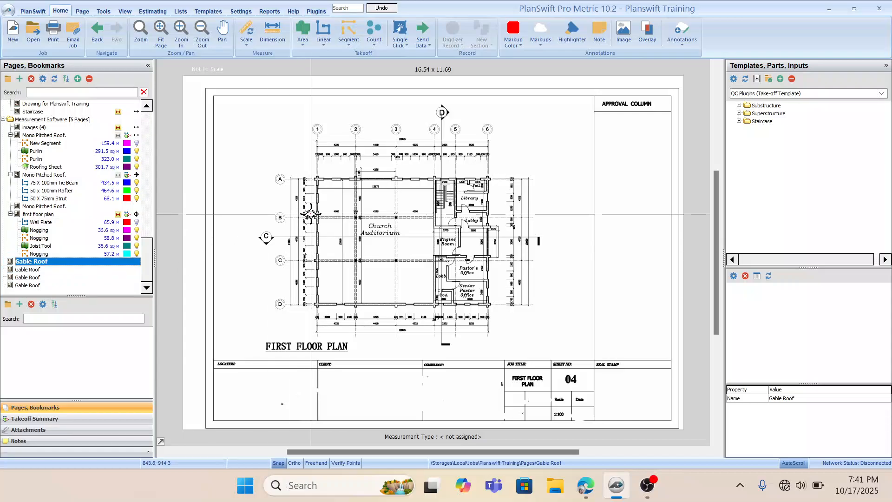
scroll(318, 213, "up", 2)
scroll(318, 213, "up", 3)
scroll(318, 213, "down", 3)
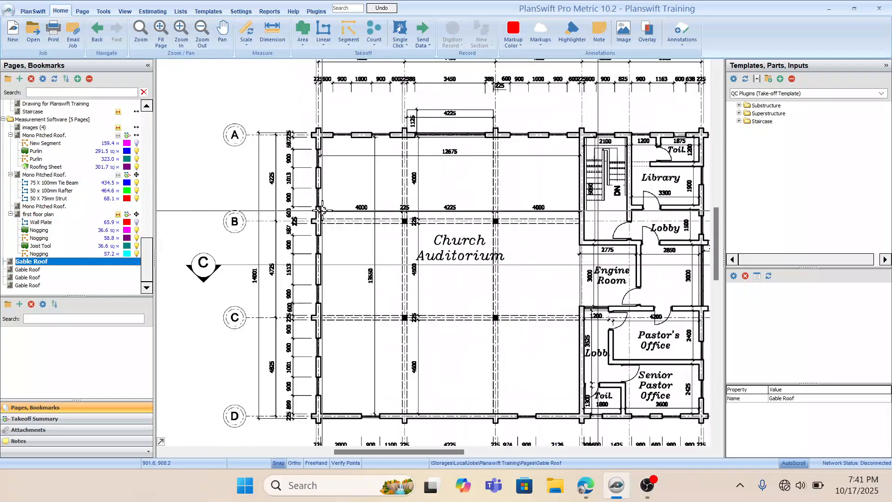
left_click_drag(452, 279, 366, 250)
scroll(328, 231, "down", 3)
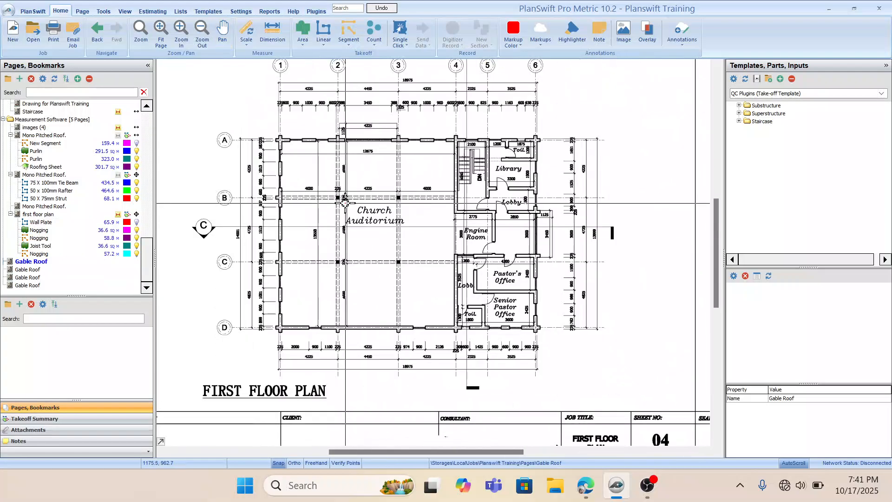
Look through the added roof plan, Section D-D and Section C-C pages, ending on Section D-D.
left_click(32, 285)
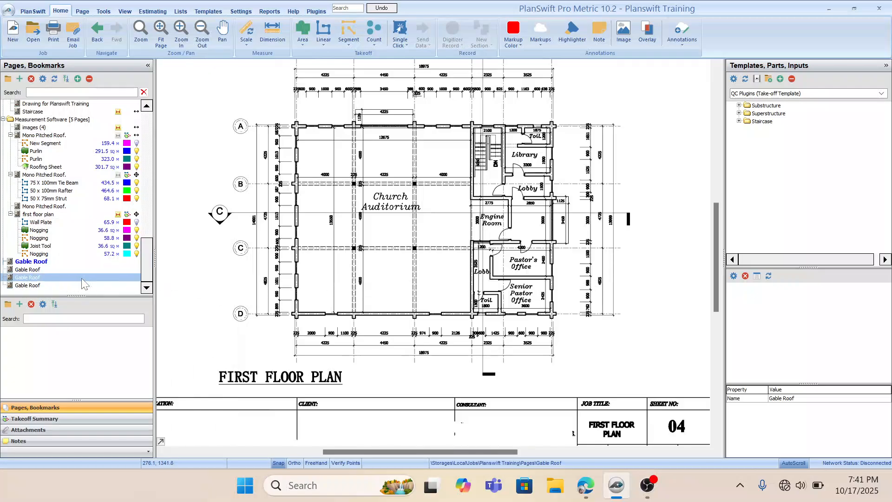
left_click(40, 269)
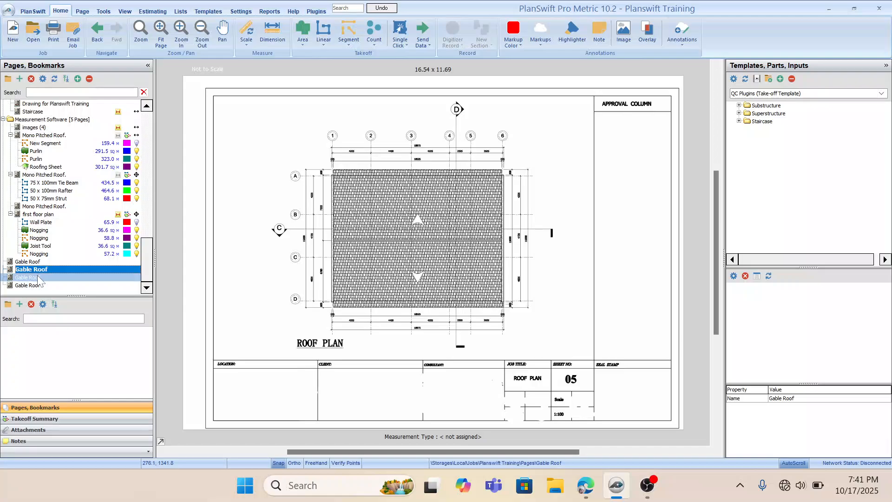
left_click(38, 277)
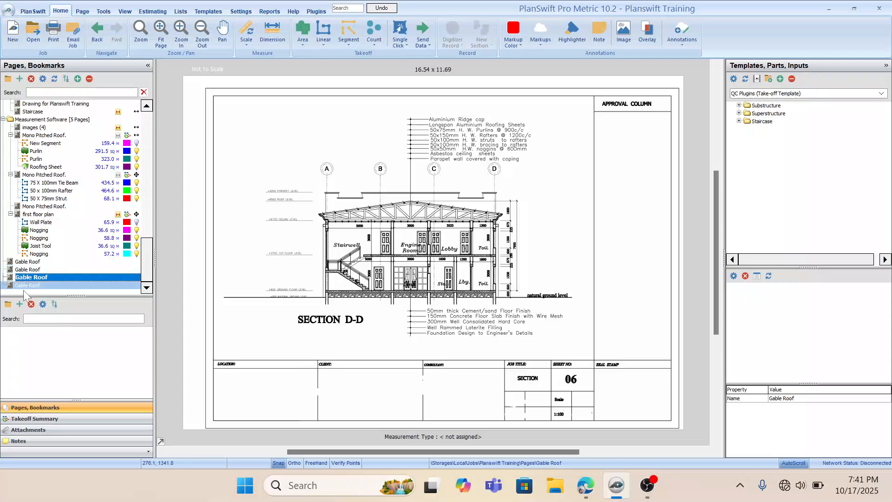
left_click(27, 286)
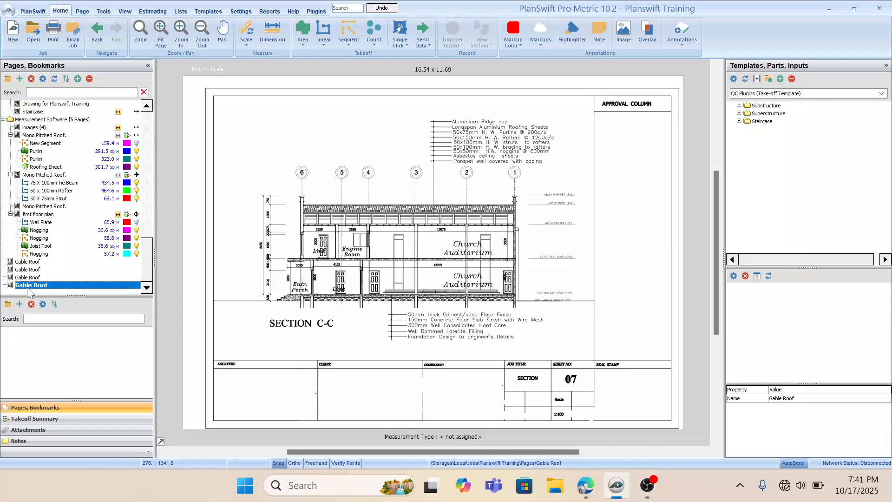
left_click(35, 277)
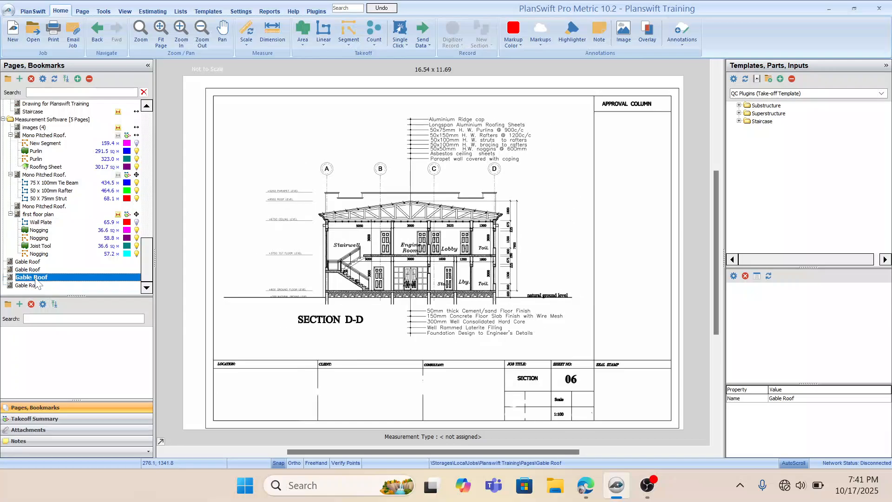
left_click(34, 286)
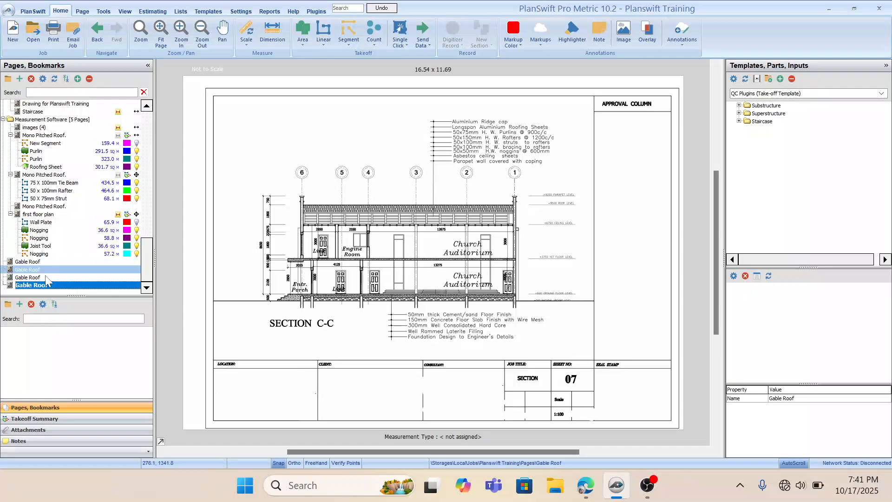
left_click(45, 278)
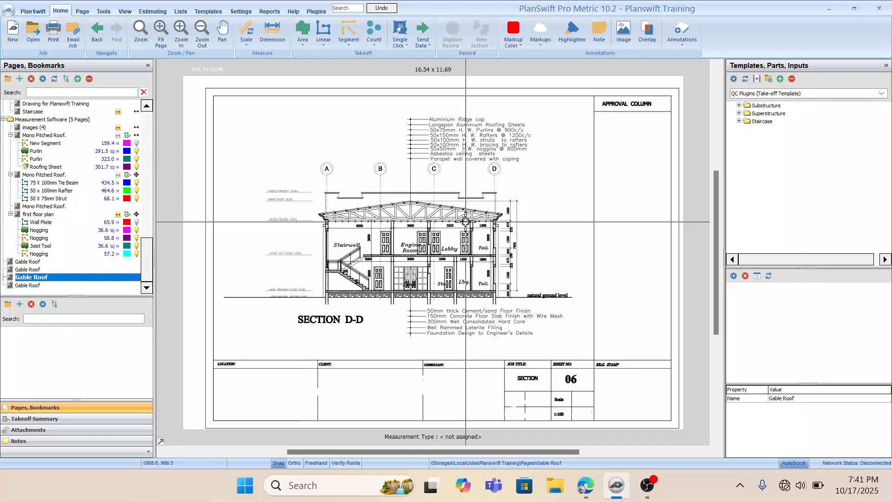
Examine the roof truss in Section D-D together with its purlin, rafter, strut, bracing and noggin notes.
scroll(465, 222, "up", 4)
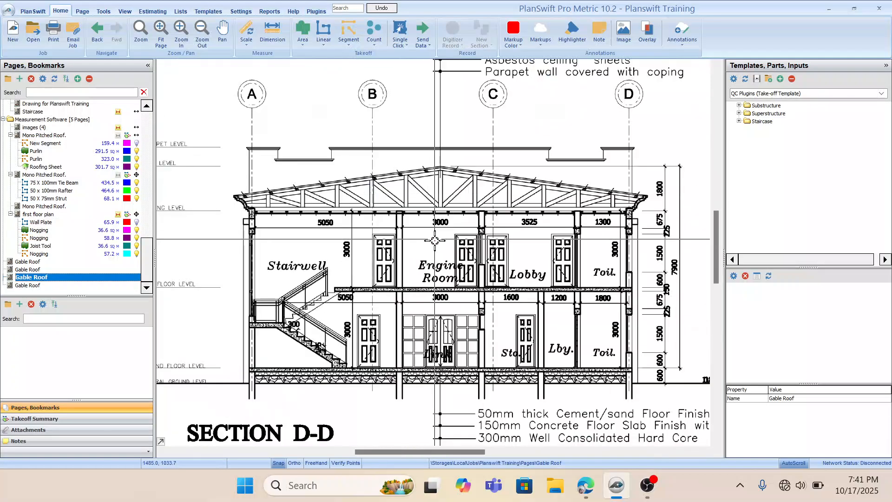
scroll(435, 241, "down", 1)
scroll(445, 207, "up", 1)
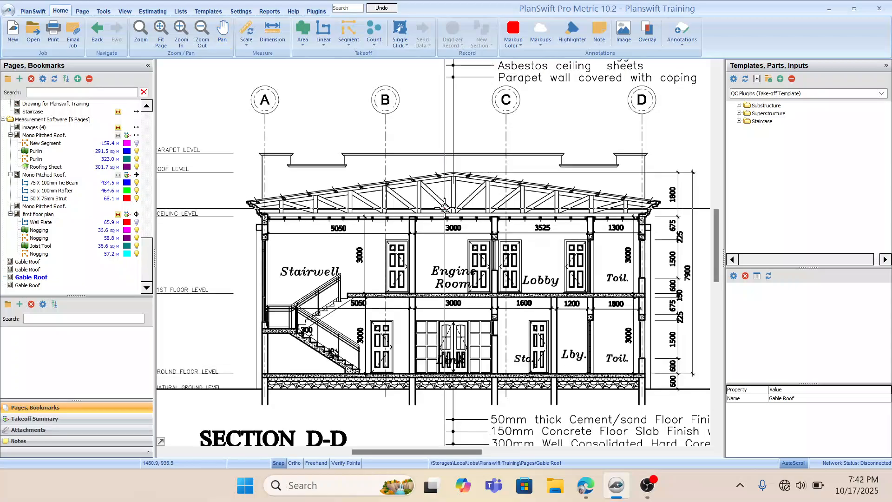
mouse_move(574, 147)
left_mouse_down()
mouse_move(549, 161)
mouse_move(539, 227)
mouse_move(521, 260)
mouse_move(514, 183)
left_mouse_up()
scroll(496, 204, "down", 4)
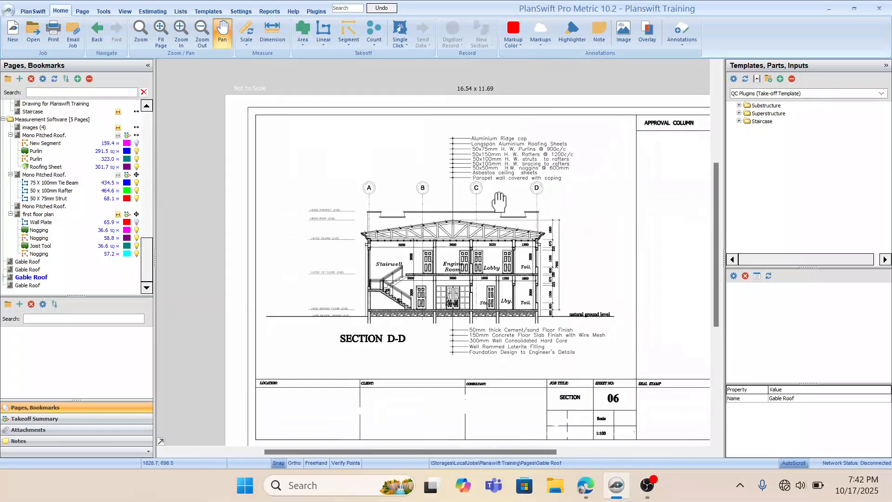
scroll(496, 205, "up", 2)
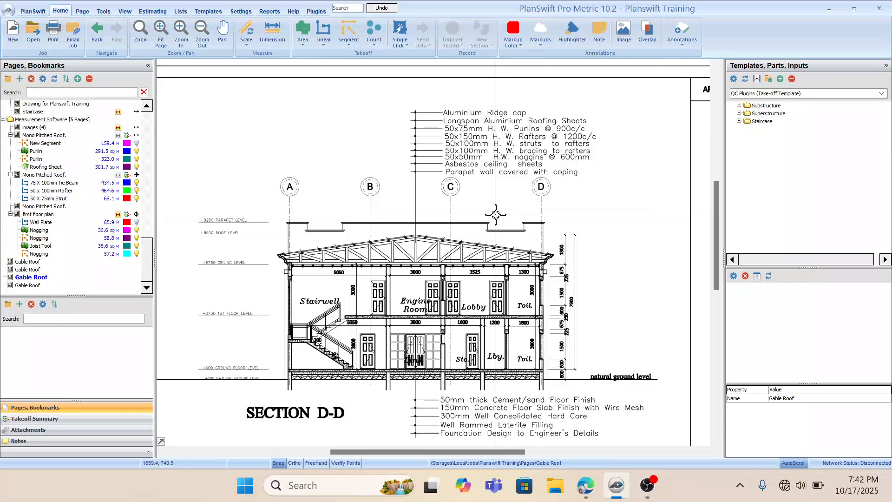
left_click_drag(495, 214, 478, 194)
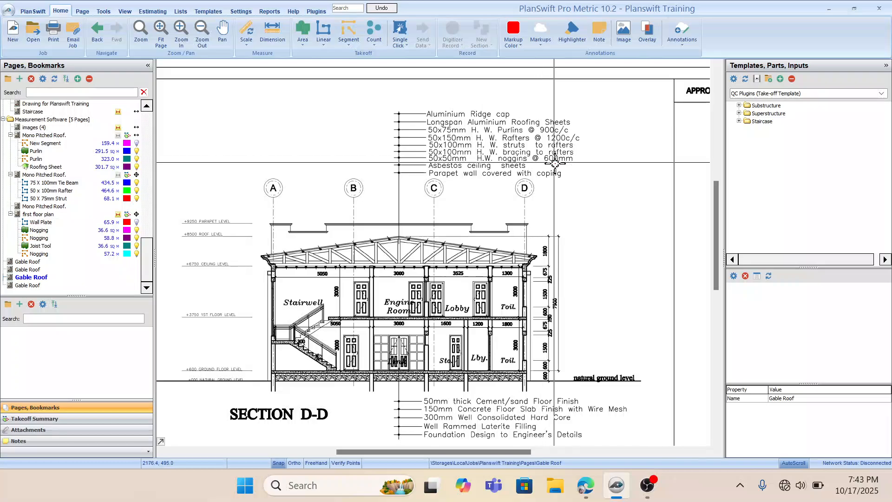
mouse_move(387, 183)
left_mouse_down()
mouse_move(399, 197)
mouse_move(425, 168)
left_mouse_up()
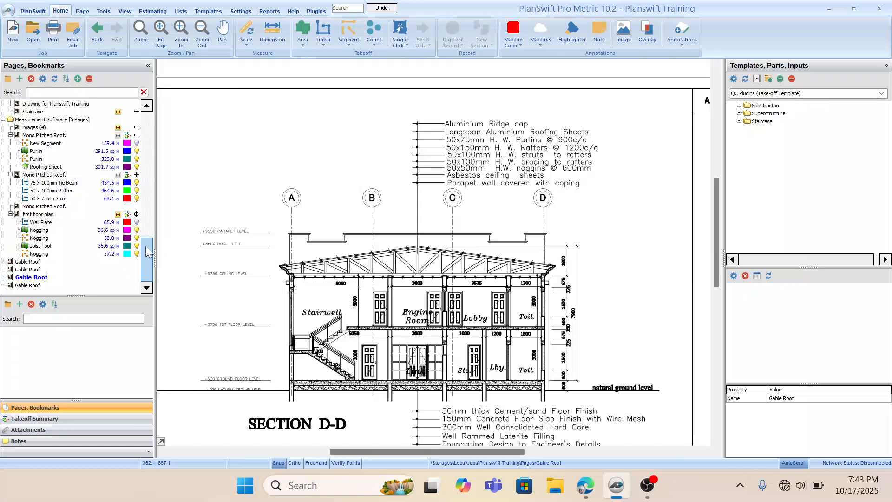
Revisit the Gable Roof first floor plan, ending on the roof plan page.
left_click(33, 277)
left_click(40, 262)
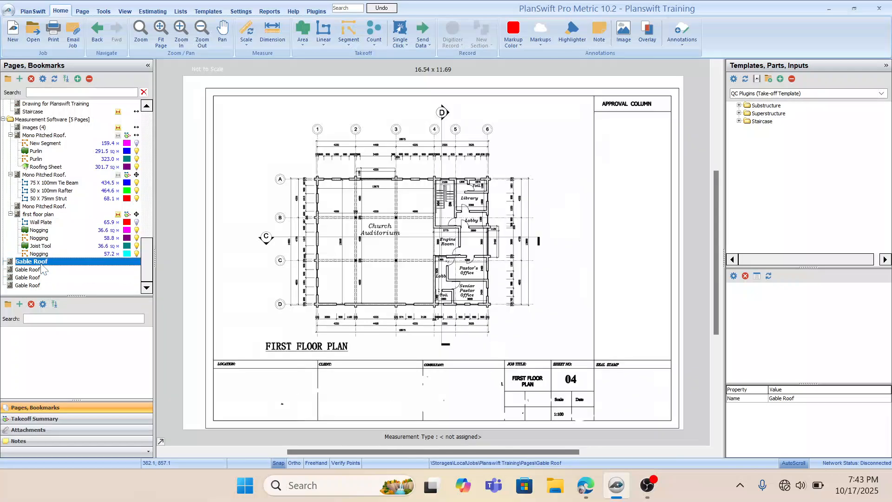
left_click(40, 272)
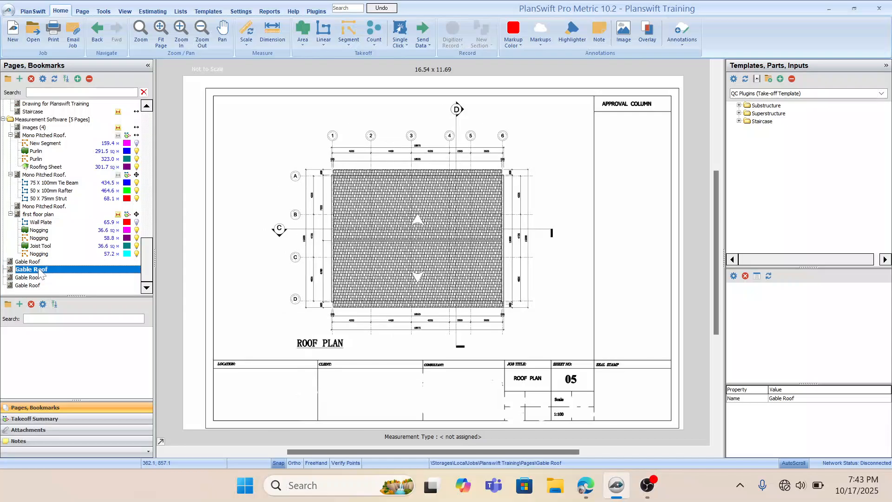
Revisit the Gable Roof Section D-D, first floor plan and roof plan pages, ending on the first floor plan.
left_click(39, 278)
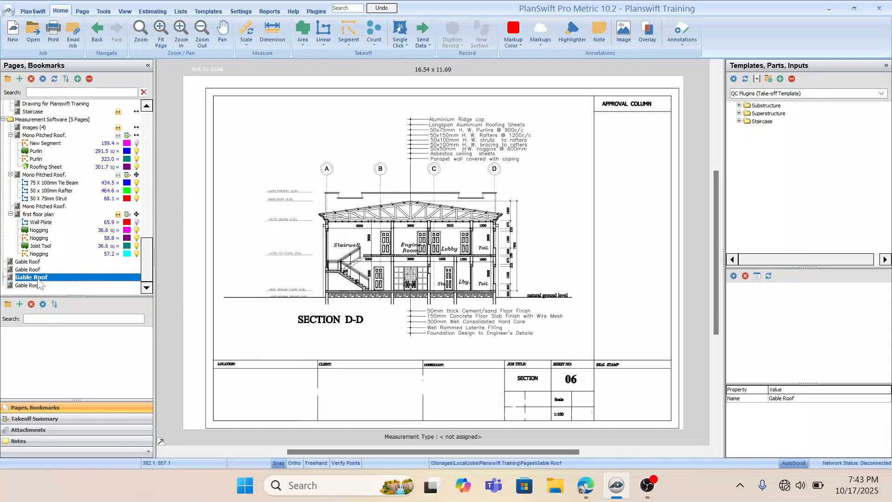
key("Up")
key("Up")
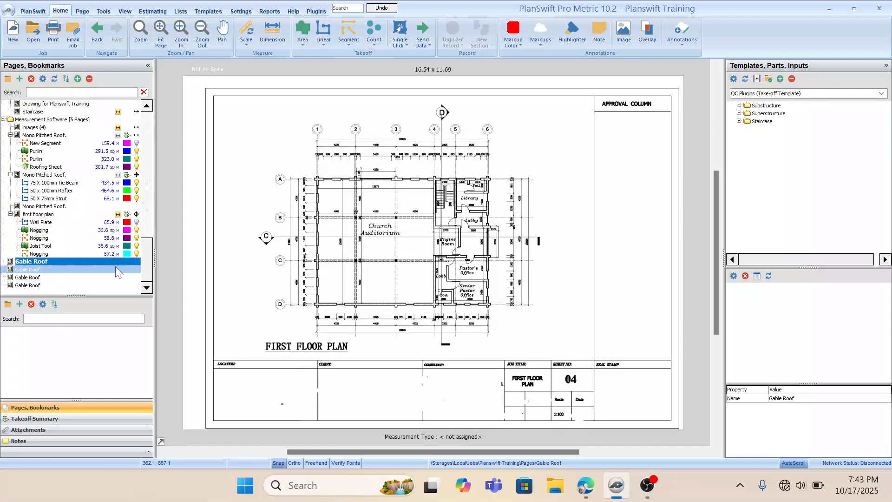
left_click(41, 269)
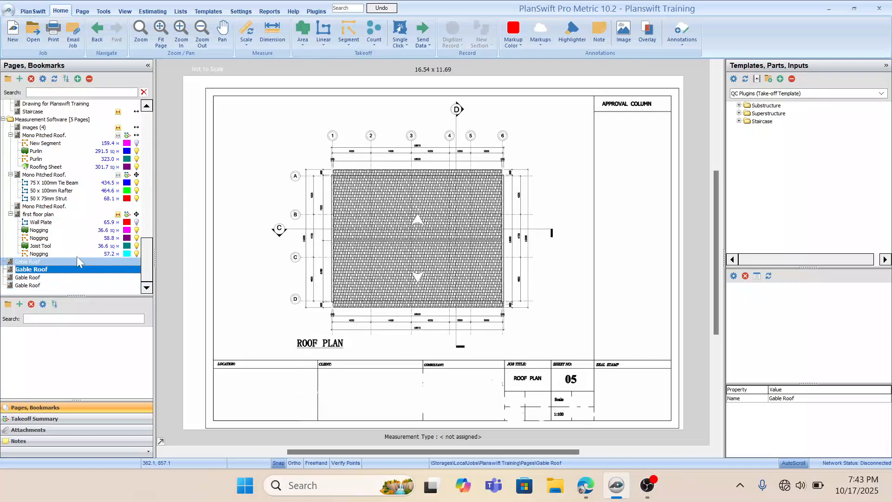
left_click(42, 261)
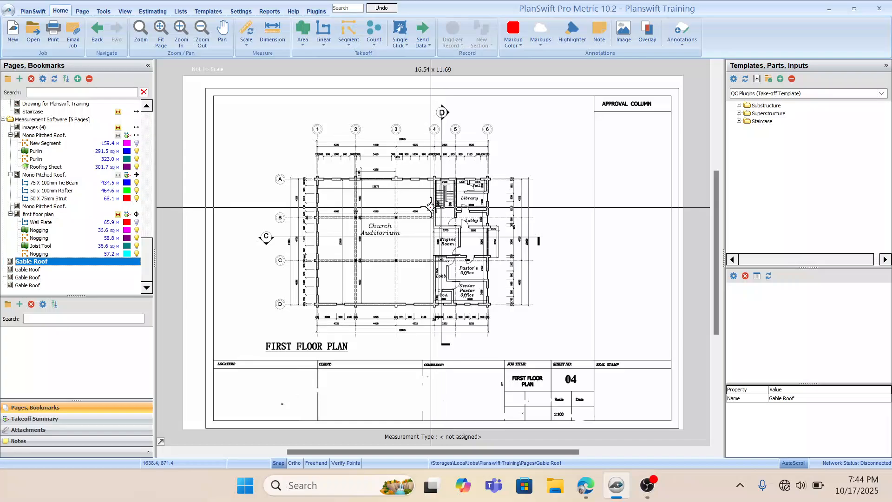
Examine the first floor plan's grid and overall dimensions above the church auditorium to find a reference length for scaling.
left_click(445, 253)
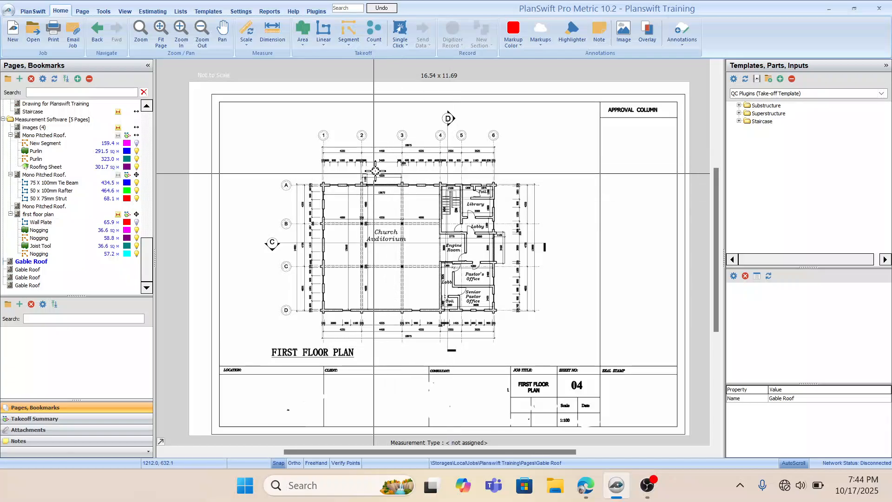
scroll(400, 151, "up", 1)
scroll(400, 151, "up", 1)
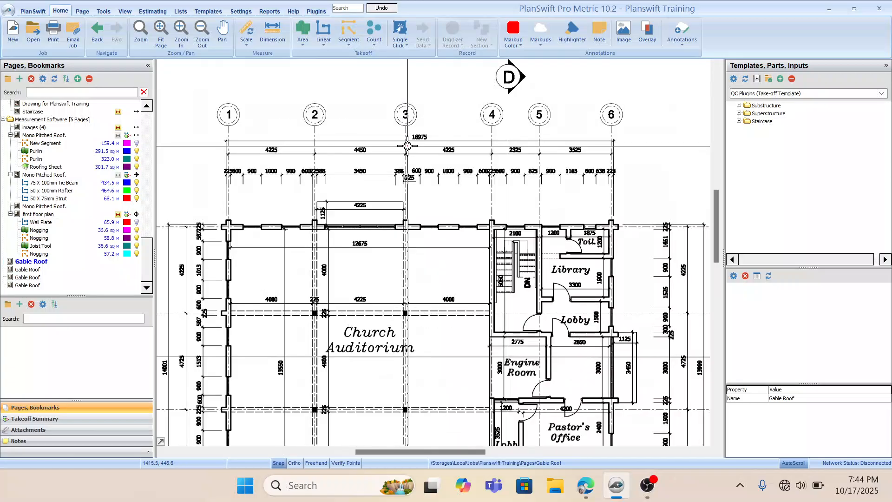
left_click_drag(413, 165, 430, 166)
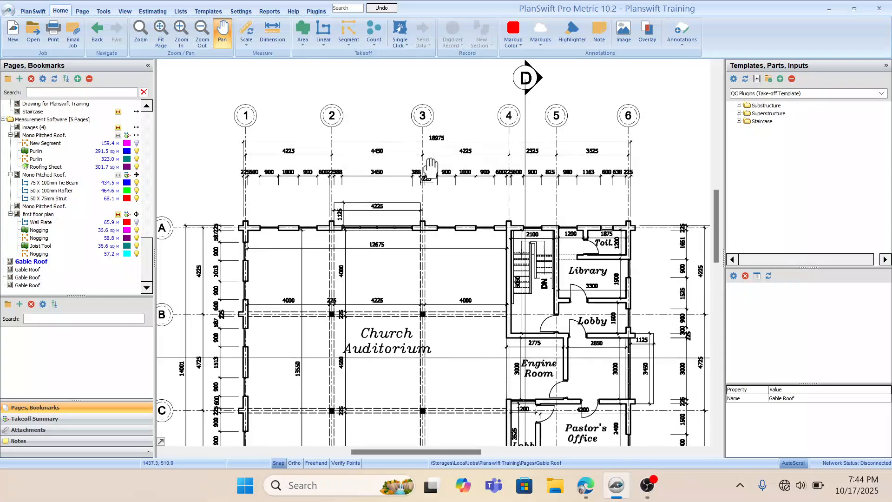
key("Escape")
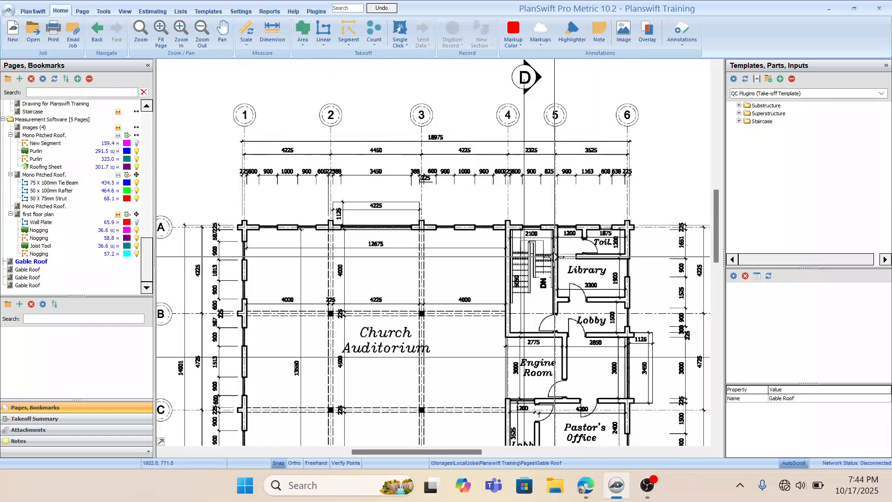
scroll(397, 334, "down", 1)
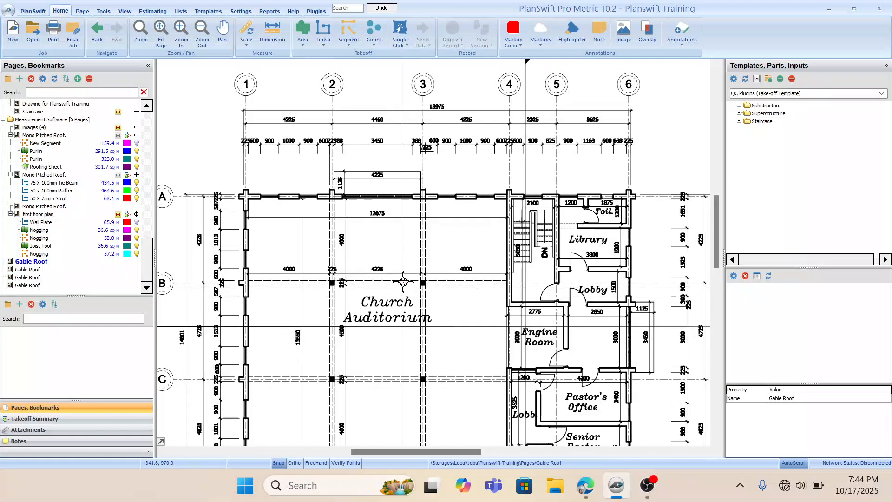
scroll(400, 176, "up", 1)
scroll(400, 176, "up", 2)
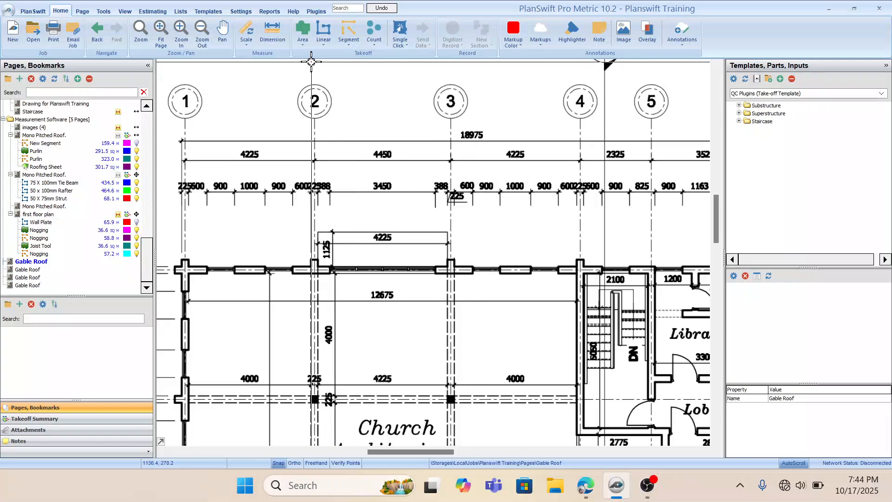
left_click_drag(608, 205, 597, 190)
scroll(605, 201, "down", 4)
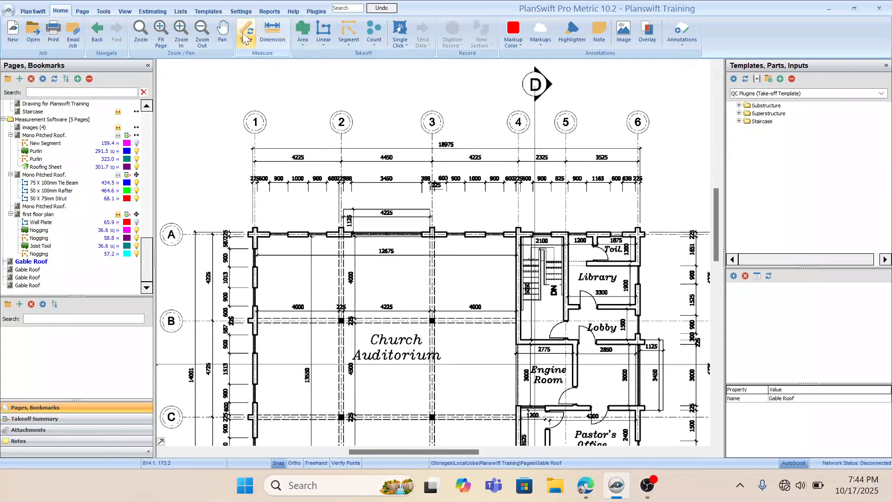
scroll(446, 137, "up", 5)
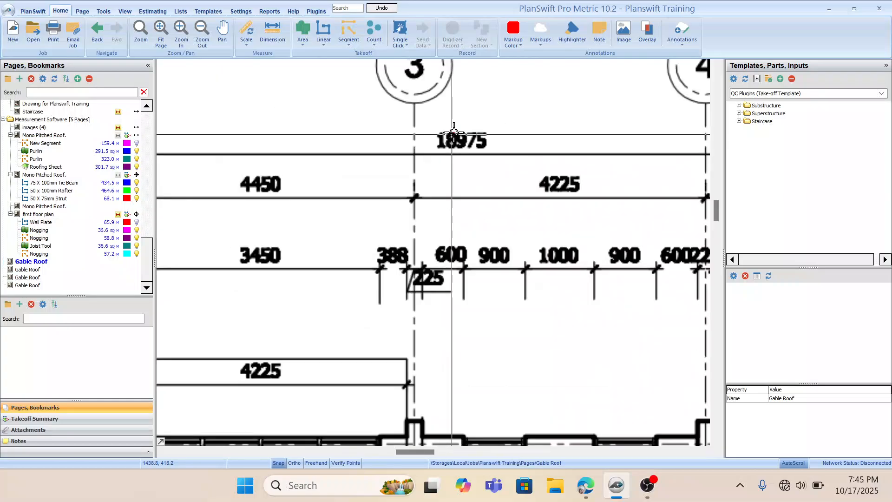
scroll(451, 130, "down", 6)
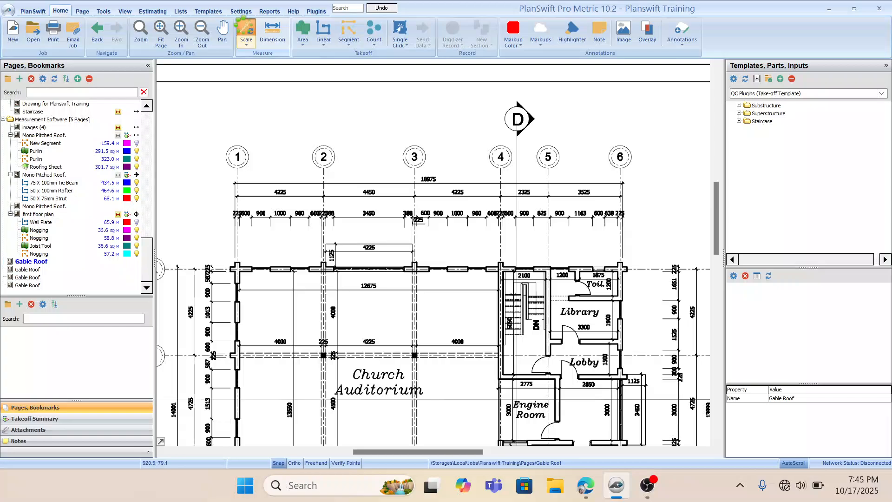
Scale the first floor plan to a metric length of 18.975 M along the overall horizontal dimension from grid 1 to grid 6.
left_click(245, 29)
left_click_drag(434, 176, 430, 205)
type("1")
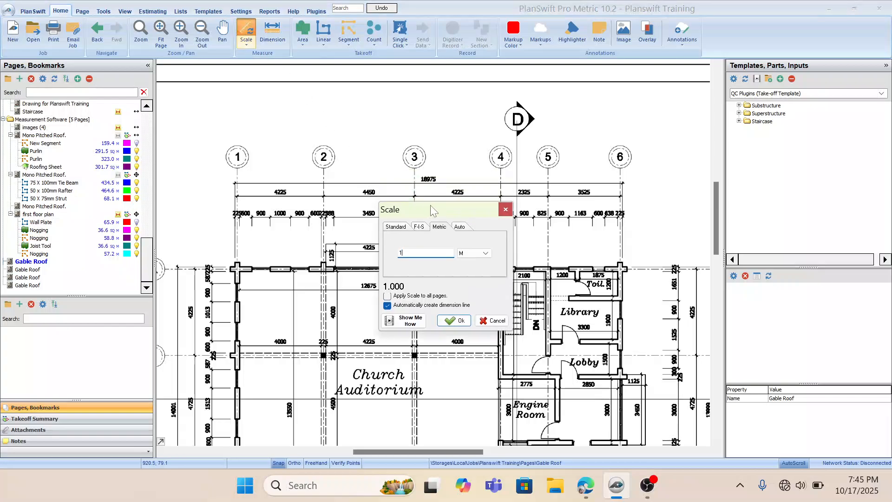
type("8.975")
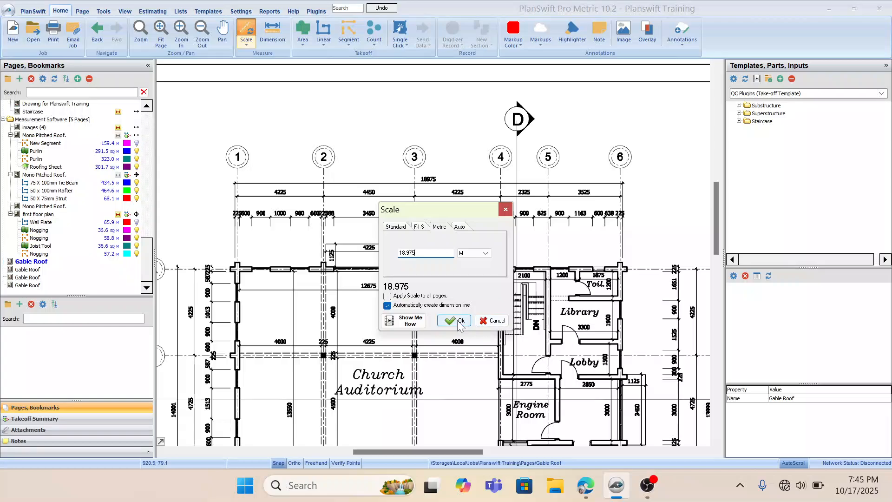
left_click(458, 320)
scroll(225, 184, "up", 6)
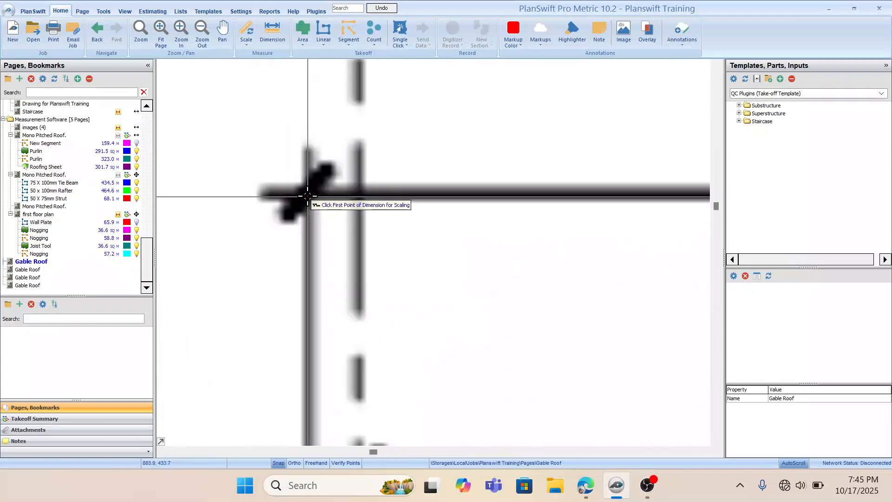
left_click(307, 194)
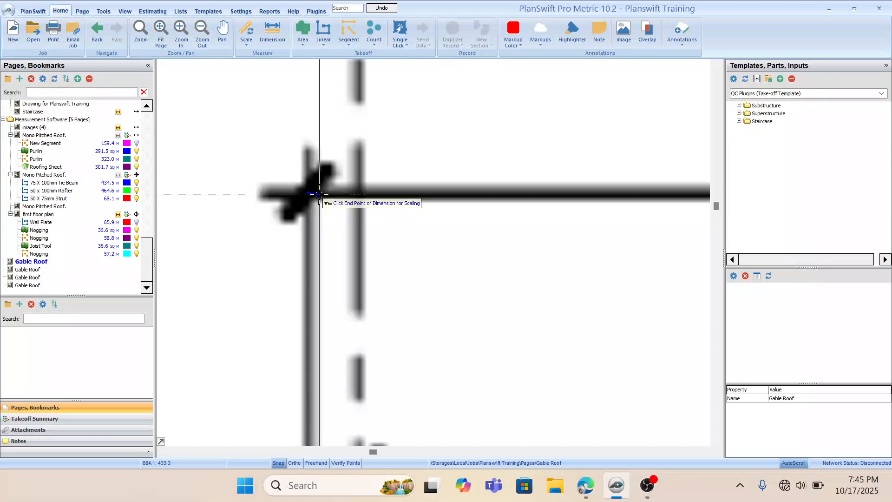
scroll(318, 195, "down", 4)
scroll(465, 214, "right", 10)
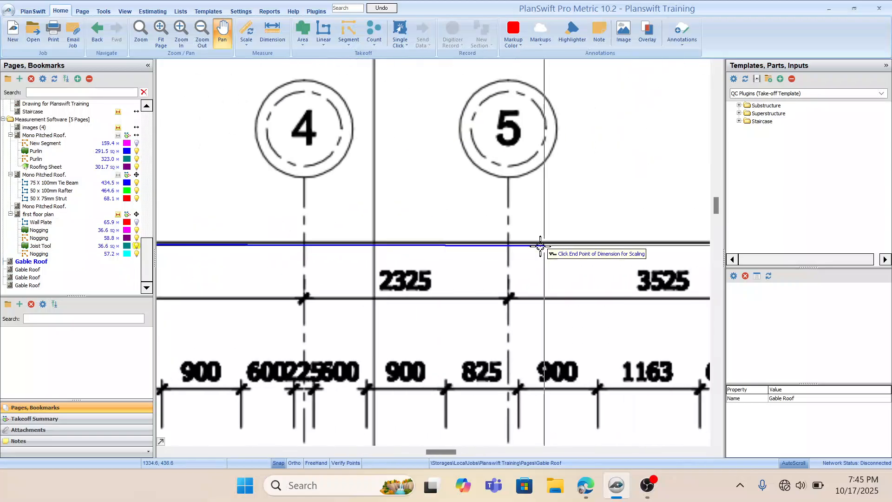
scroll(540, 246, "right", 6)
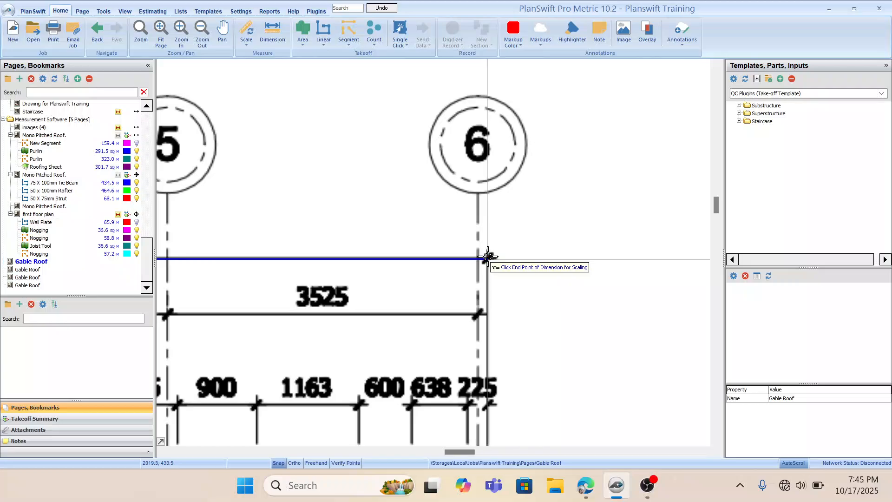
left_click(488, 256)
scroll(464, 278, "down", 3)
scroll(418, 269, "down", 2)
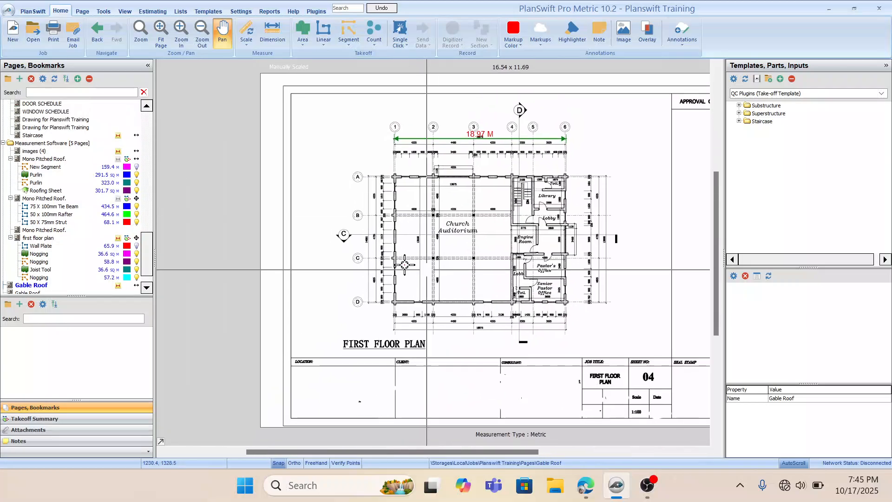
Scale the first floor plan to 14.00 M along the overall vertical dimension from grid D to grid A.
scroll(404, 264, "up", 3)
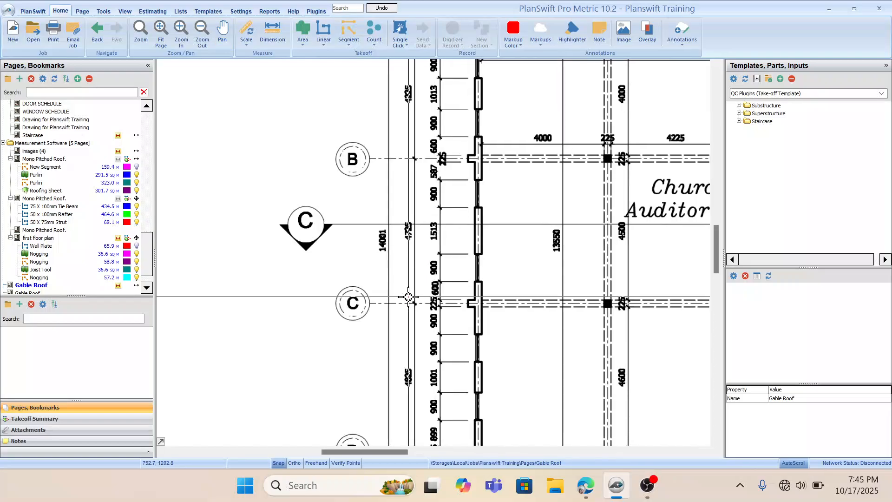
scroll(408, 297, "up", 1)
scroll(390, 249, "down", 3)
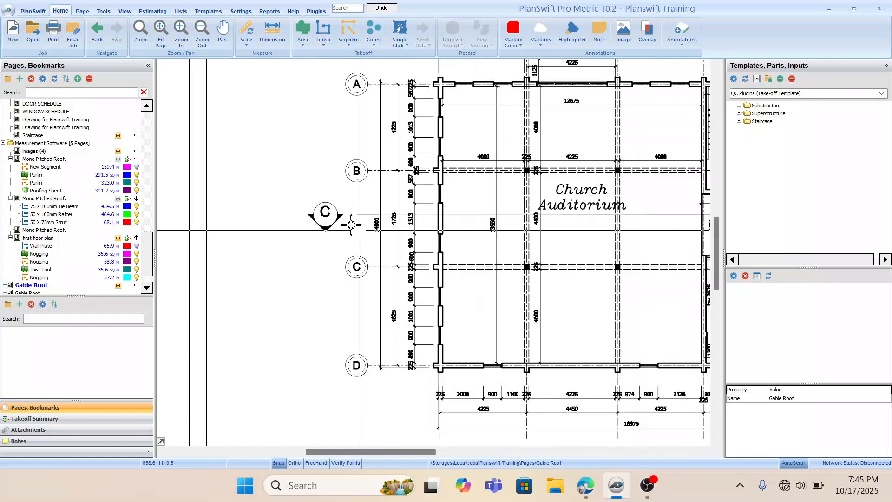
left_click(249, 33)
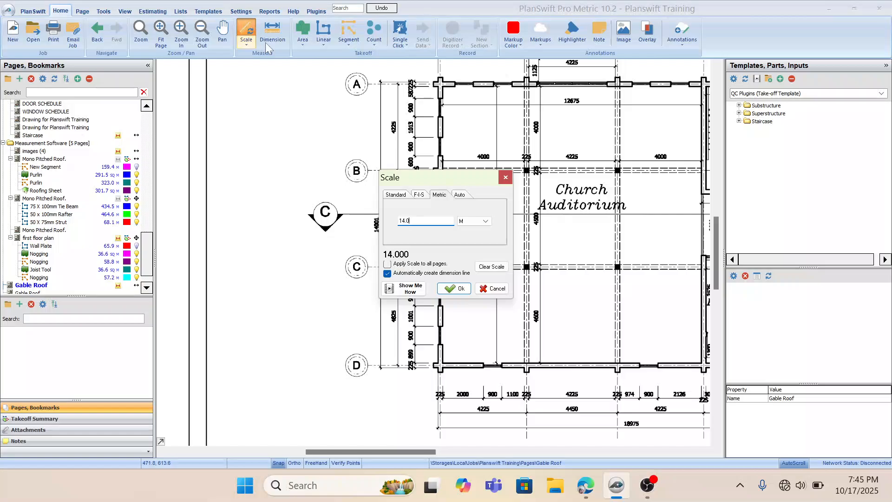
type("14.0")
left_click(454, 288)
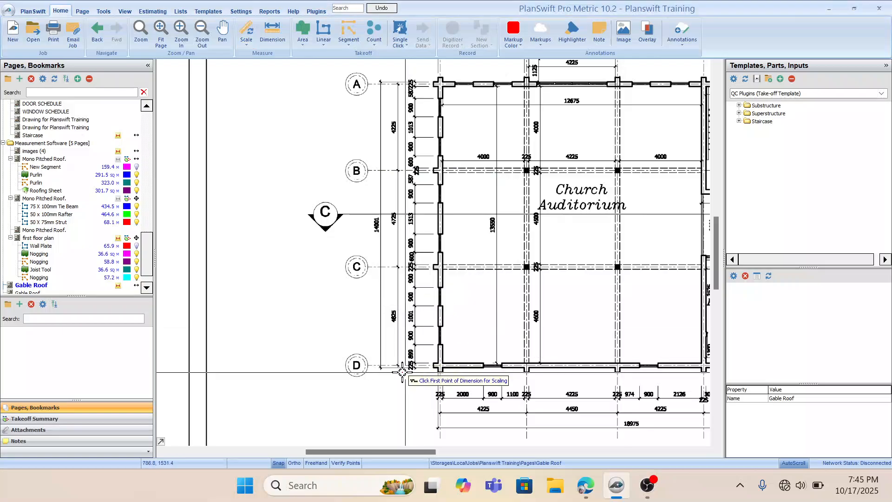
scroll(367, 367, "up", 5)
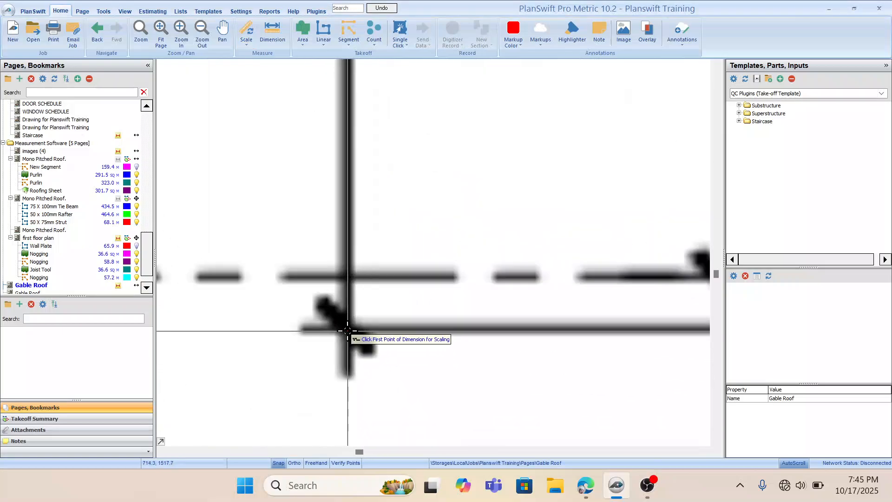
left_click(345, 331)
scroll(345, 330, "down", 4)
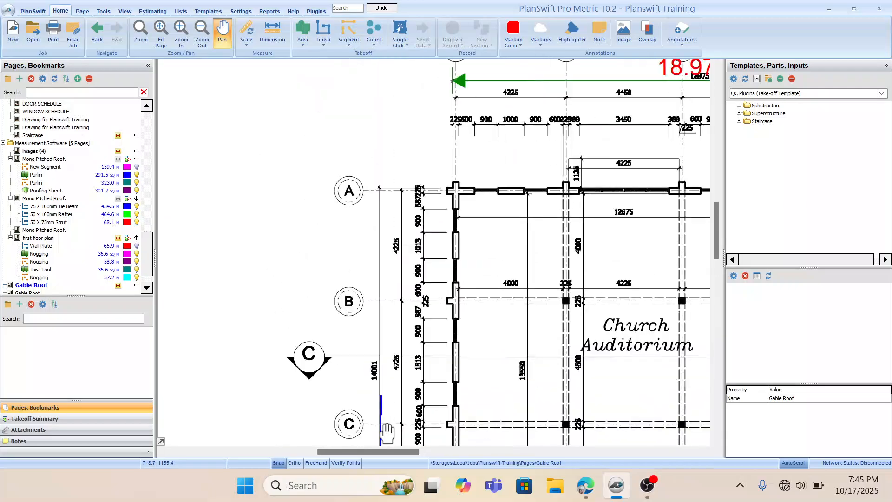
scroll(381, 212, "up", 2)
scroll(380, 212, "up", 4)
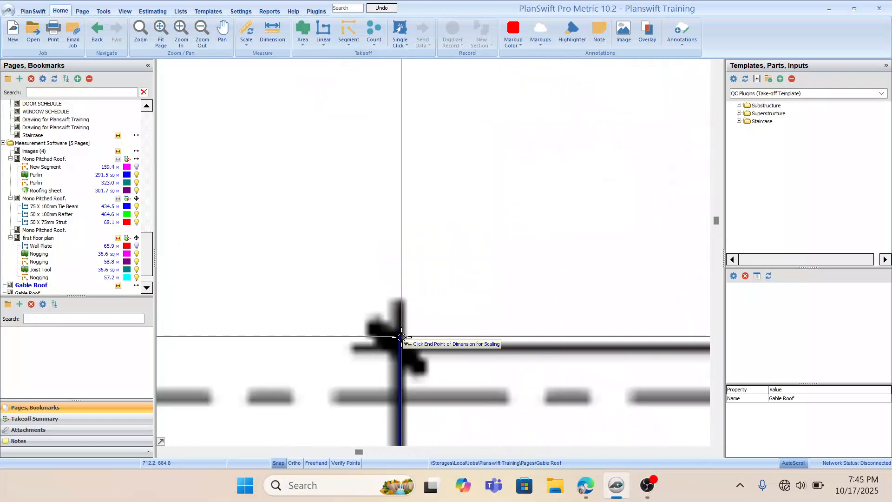
left_click(397, 347)
scroll(397, 347, "down", 6)
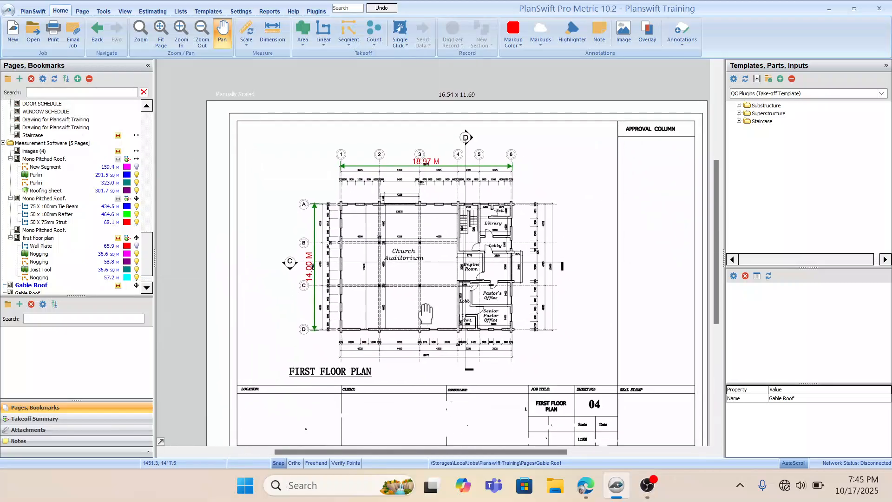
Check the scale by dimensioning the auditorium's 4000 bay near grid B, from the left wall's inner face to grid 2.
scroll(379, 272, "up", 6)
scroll(380, 273, "down", 6)
scroll(329, 279, "up", 6)
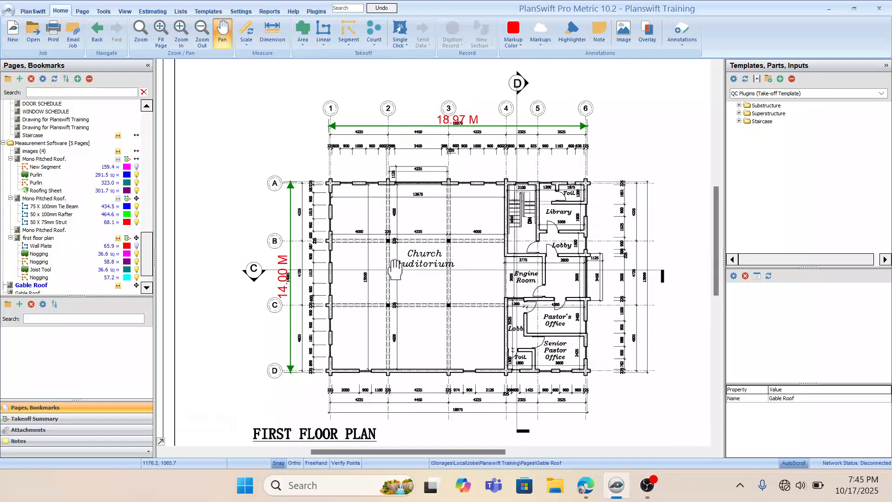
left_click_drag(329, 279, 351, 266)
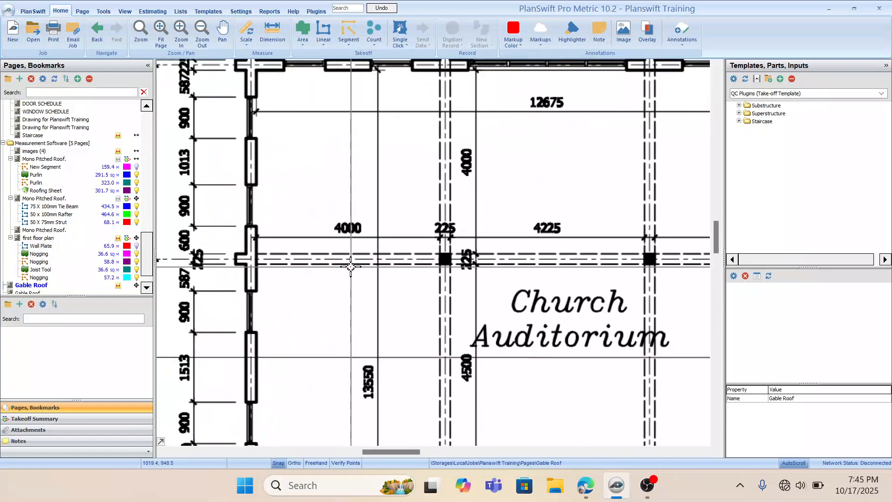
left_click(273, 32)
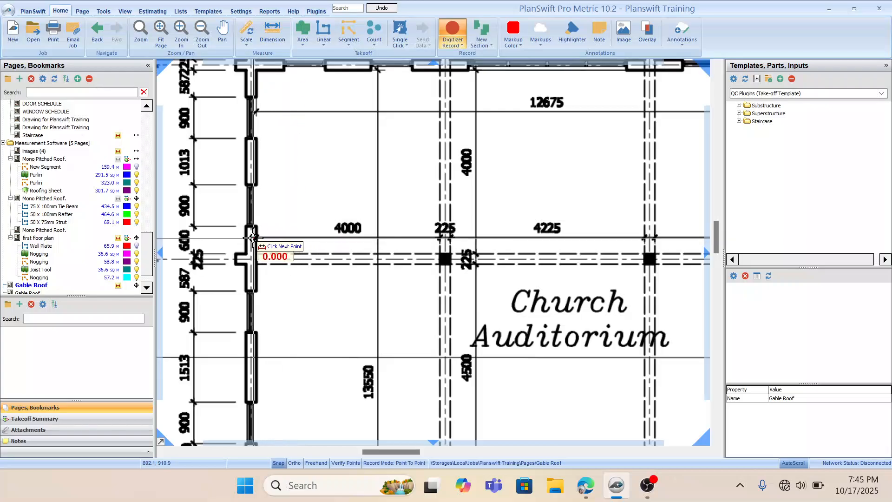
scroll(267, 246, "up", 4)
scroll(227, 200, "up", 2)
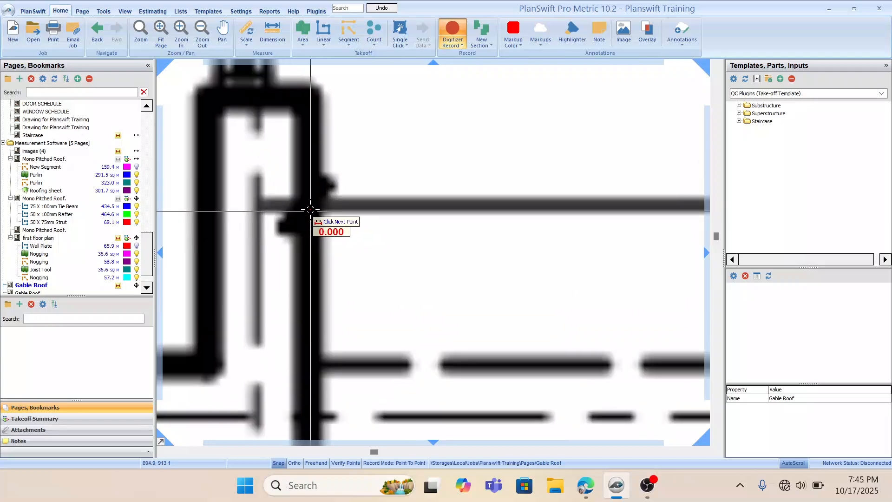
scroll(315, 209, "down", 3)
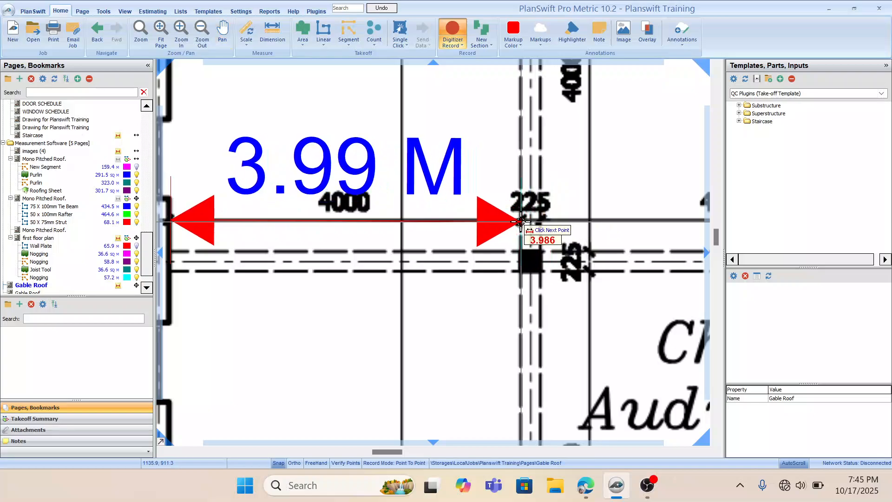
left_click(520, 222)
scroll(465, 242, "down", 3)
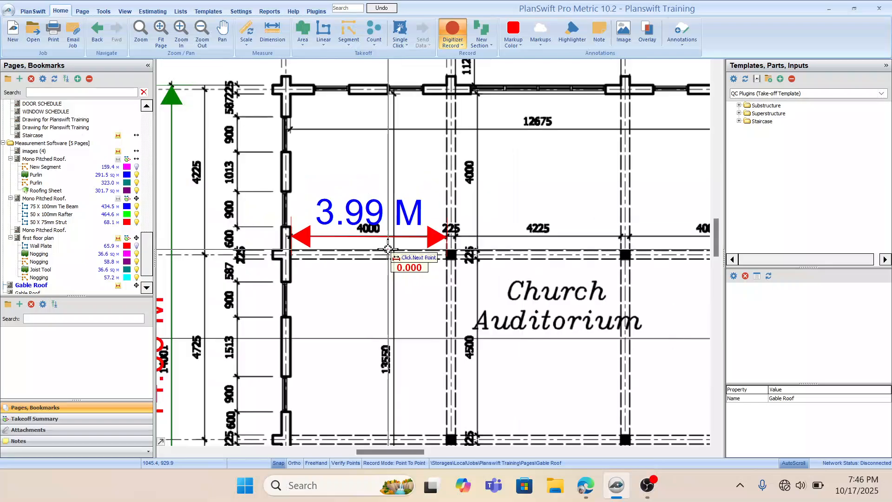
scroll(467, 254, "down", 4)
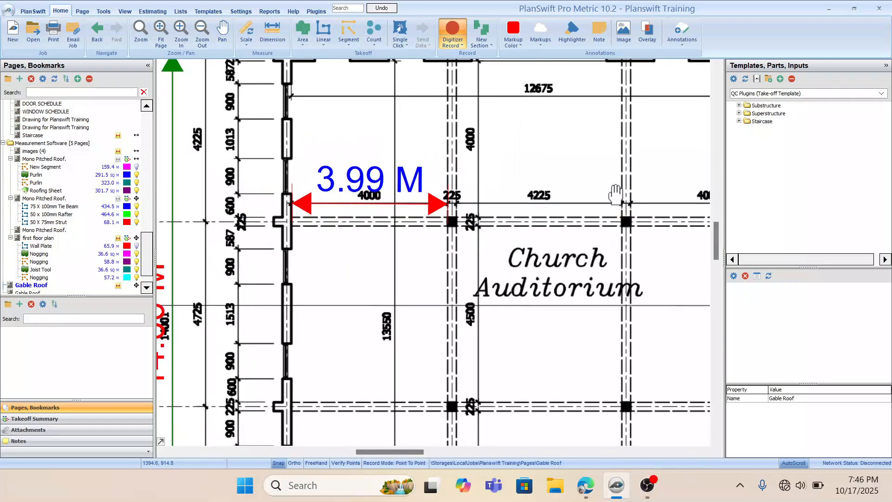
Check the scale by dimensioning the 4225 bay between grids 2 and 3, just above the auditorium's grid A wall.
left_click_drag(567, 253, 466, 353)
scroll(328, 213, "up", 3)
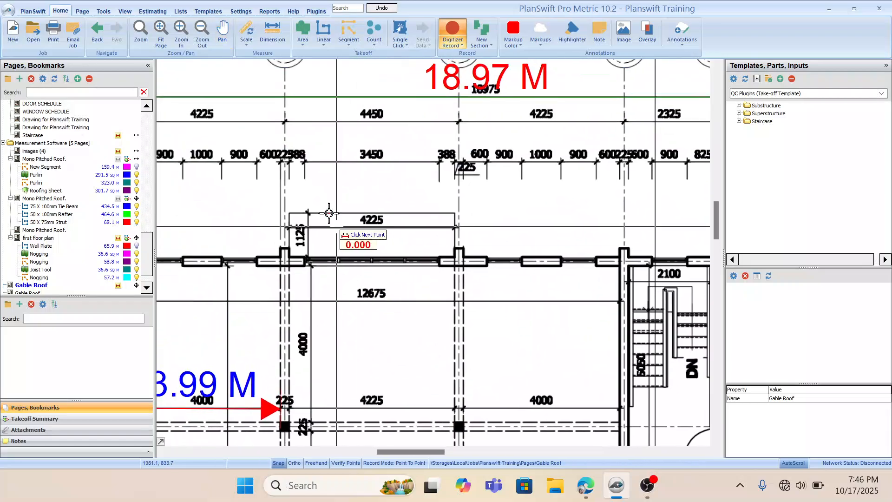
scroll(292, 235, "up", 3)
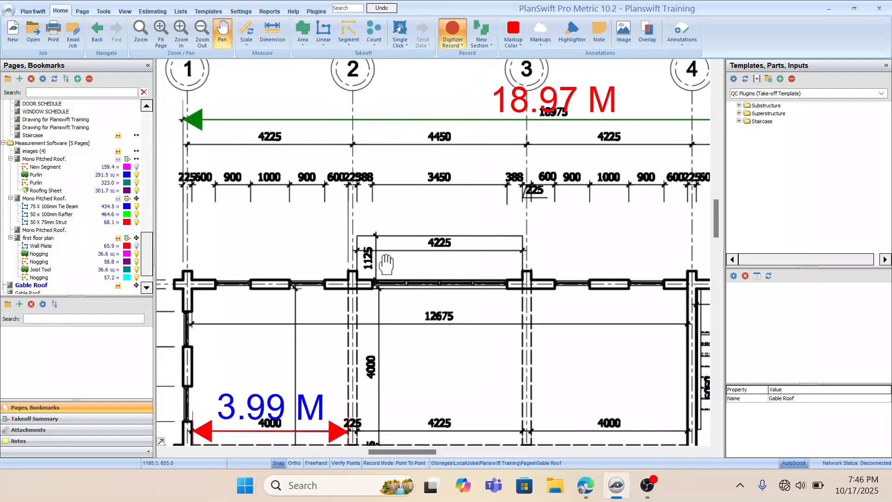
scroll(352, 253, "up", 5)
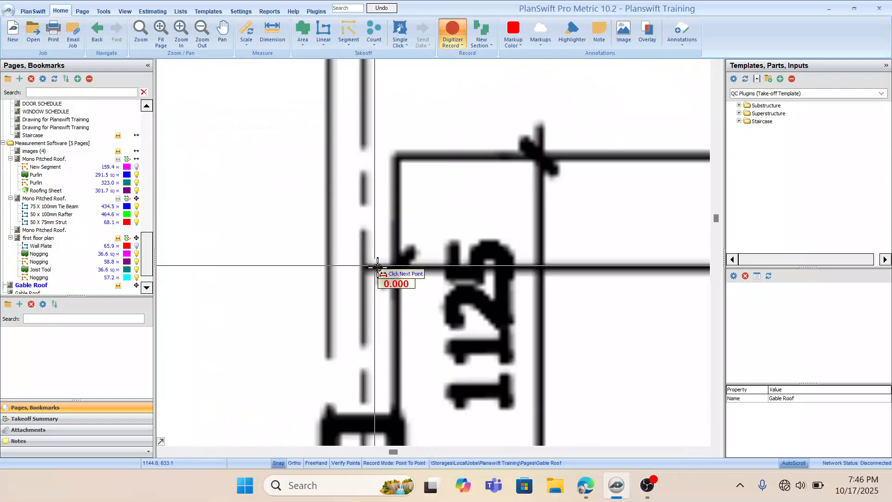
scroll(407, 268, "down", 5)
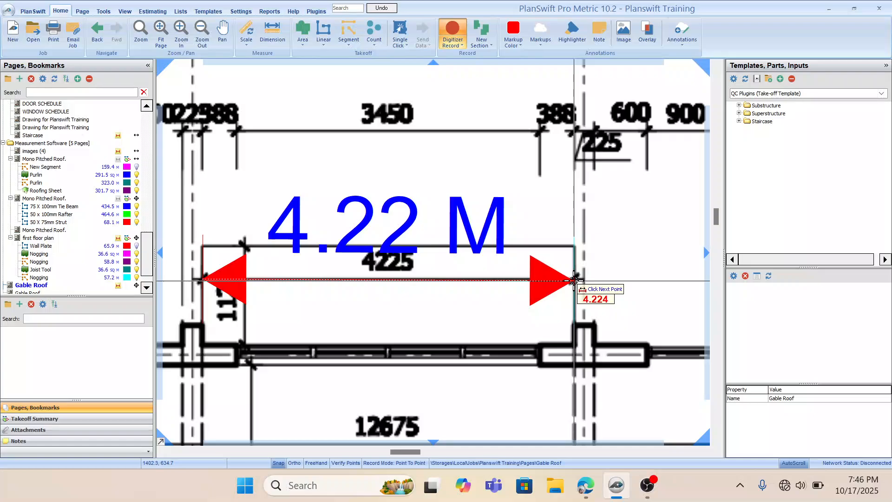
left_click(574, 279)
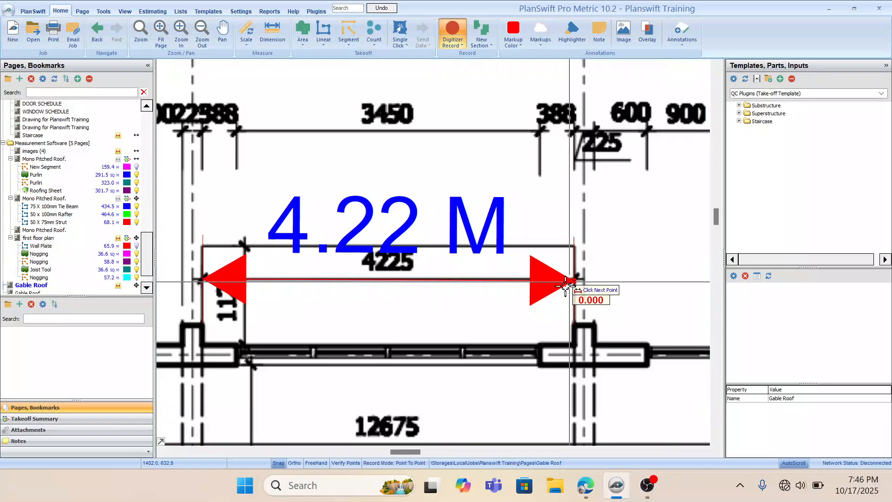
scroll(574, 279, "down", 4)
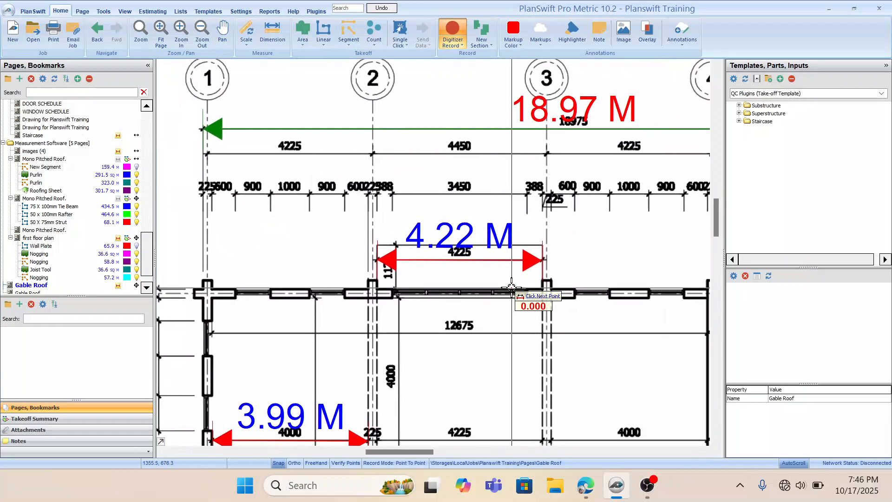
Hide the scale and dimension markings on the scaled Gable Roof page.
left_click_drag(428, 297, 484, 255)
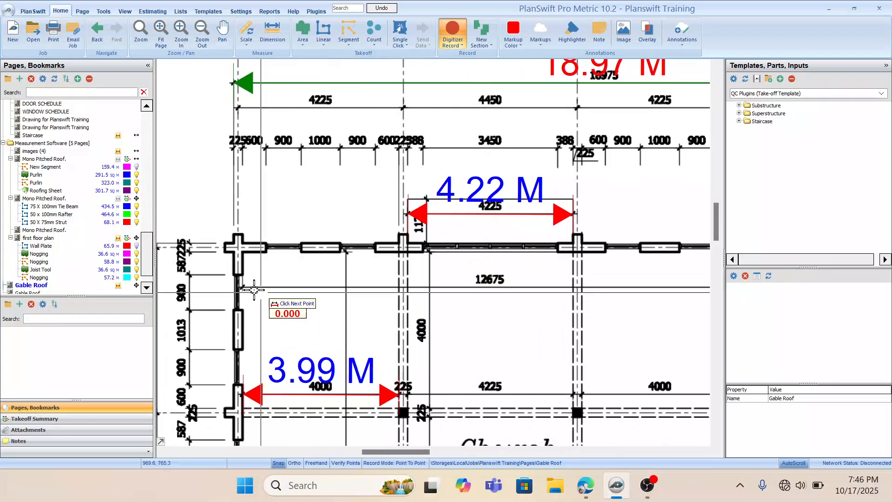
left_click_drag(147, 256, 148, 267)
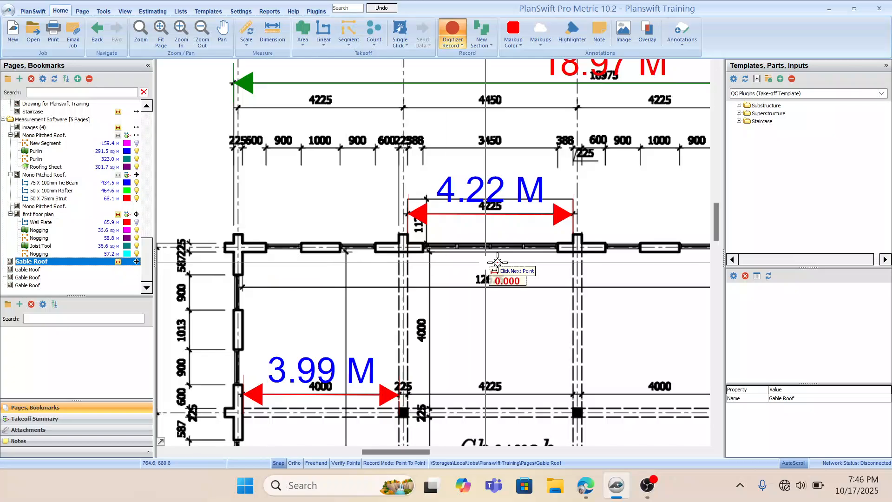
left_click_drag(507, 253, 511, 267)
left_click_drag(485, 312, 518, 298)
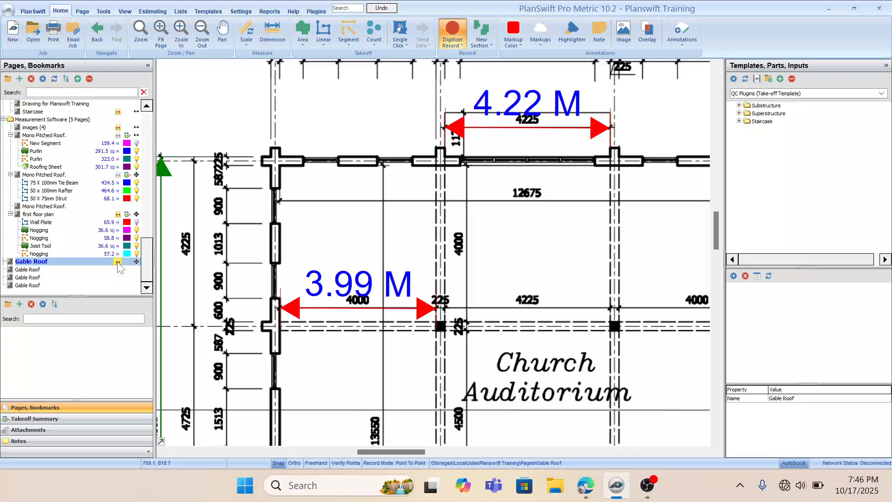
scroll(395, 258, "down", 5)
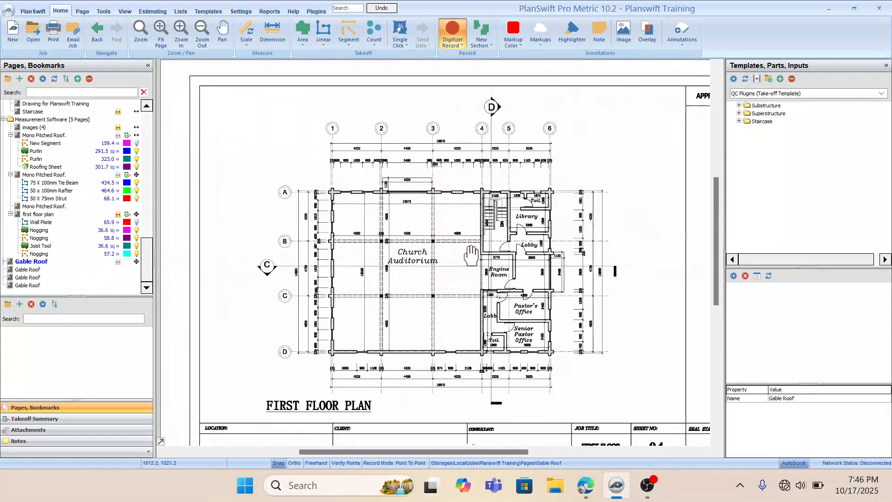
left_click(469, 251)
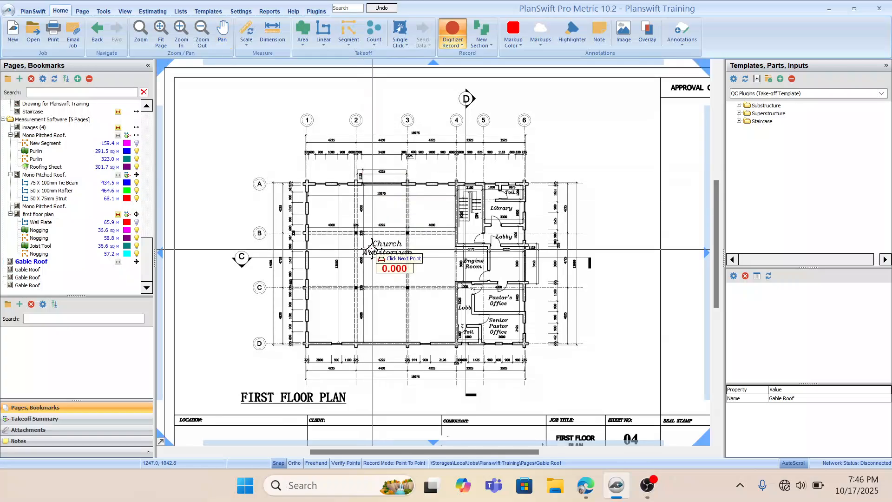
Examine the first floor plan's walls and grid lines A to D to decide where wall plates are needed.
scroll(386, 243, "up", 3)
scroll(398, 248, "down", 3)
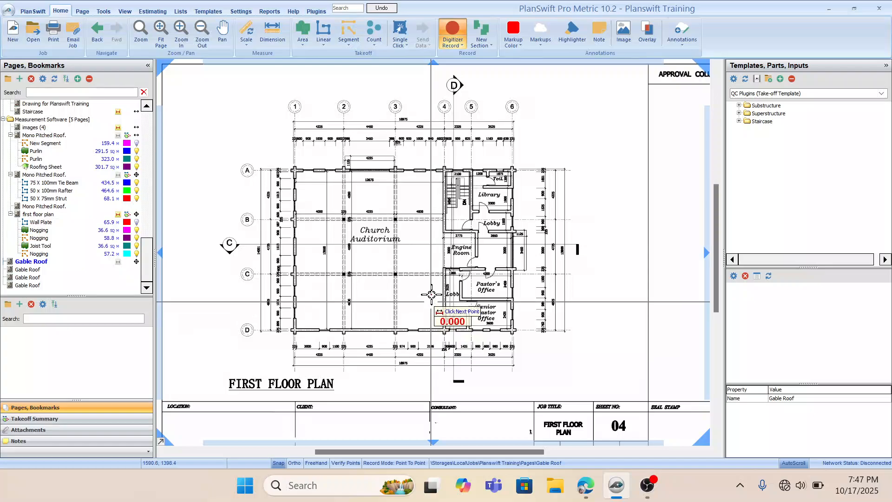
scroll(430, 295, "up", 2)
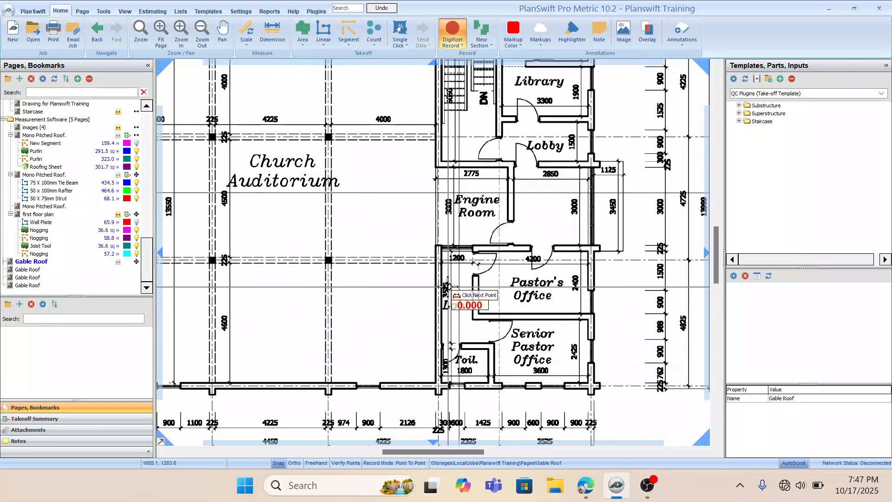
scroll(448, 285, "down", 2)
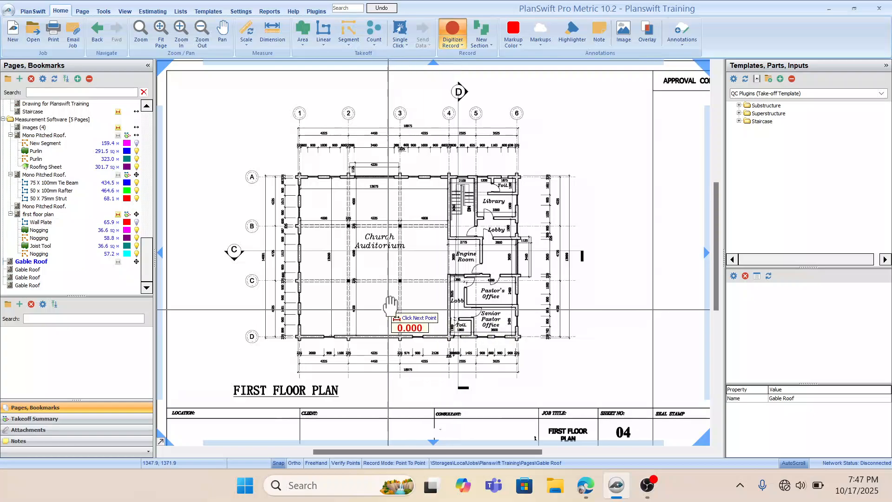
scroll(390, 305, "up", 3)
scroll(338, 282, "up", 2)
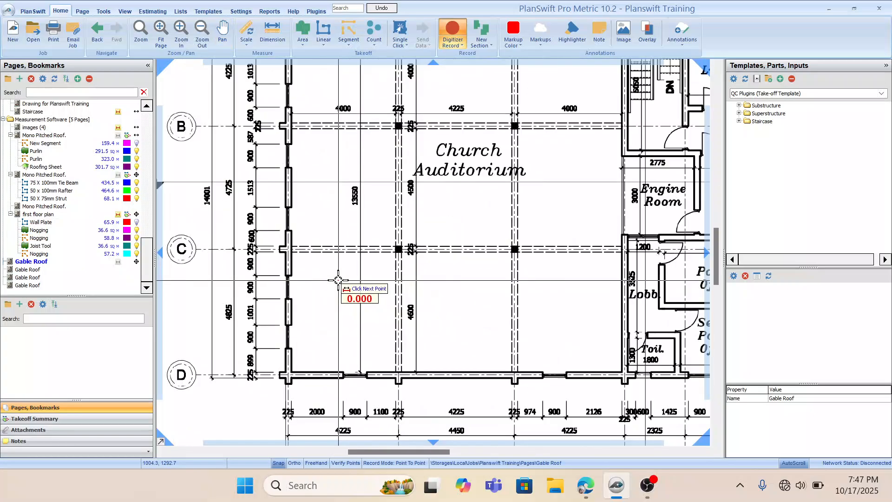
scroll(372, 260, "down", 5)
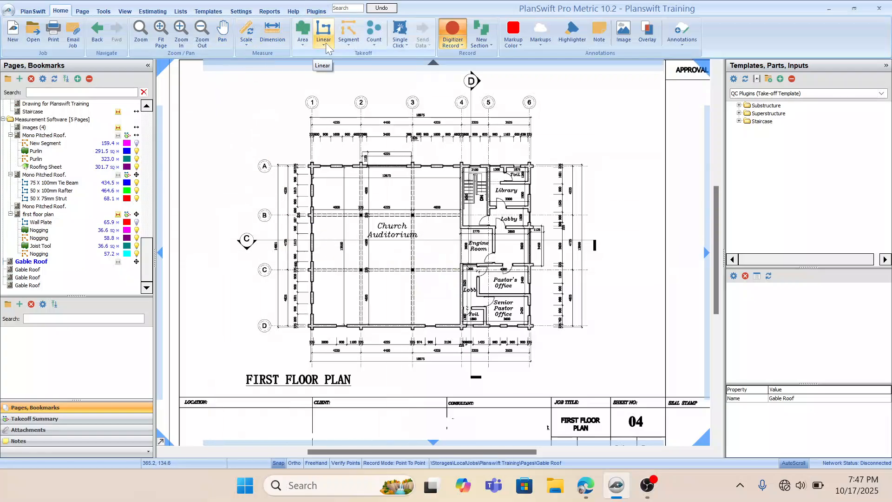
Create a linear takeoff item named Wall Plate 2 in the Roof folder, with green colour and solid fill.
left_click(324, 28)
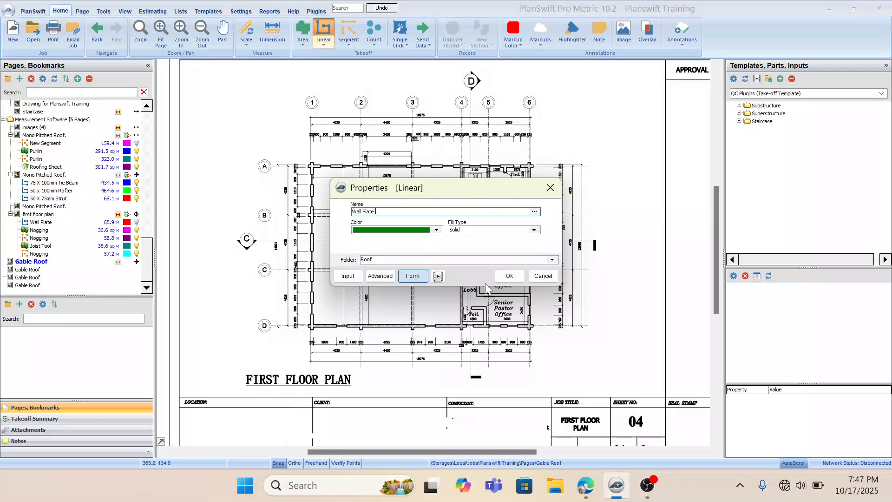
type("2")
left_click(551, 260)
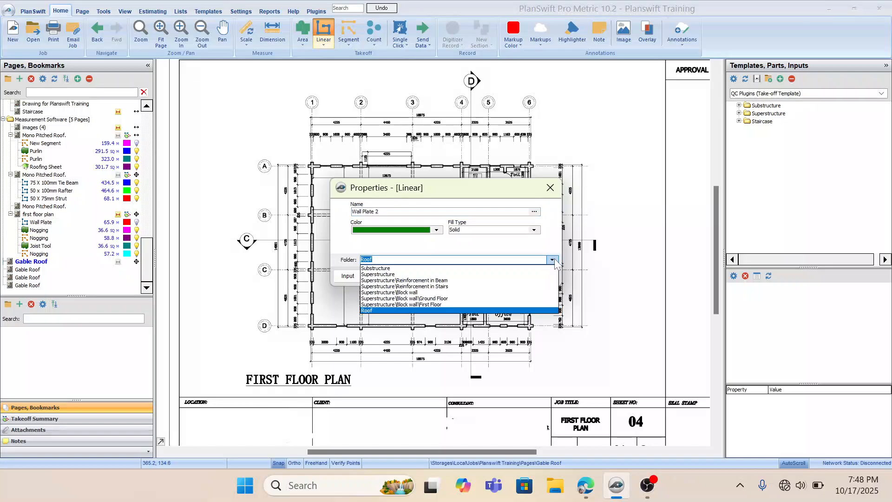
left_click(555, 262)
left_click(509, 275)
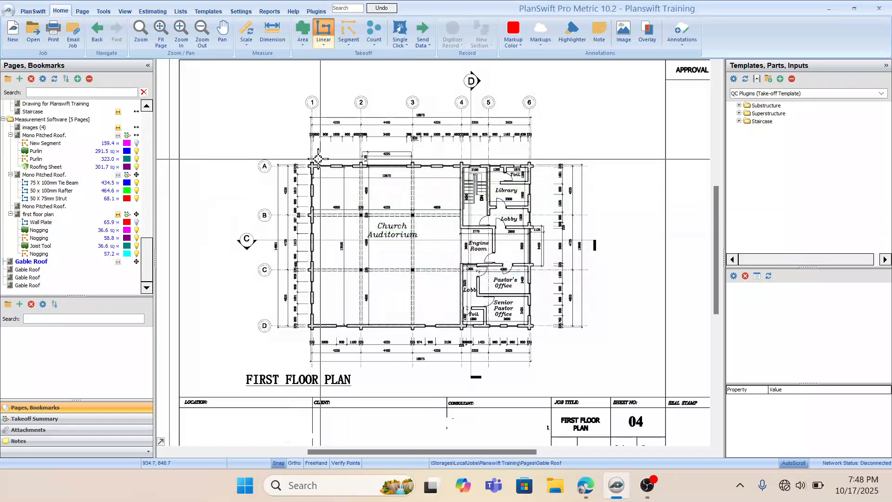
Trace a wall plate line about 18.96 M long along the grid A wall, from grid 1 to grid 6.
left_click(318, 159)
scroll(317, 159, "up", 10)
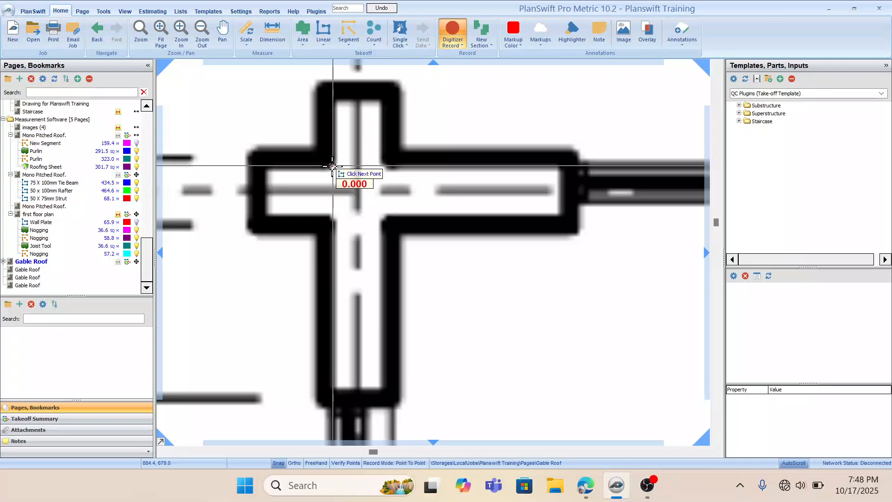
scroll(341, 194, "down", 3)
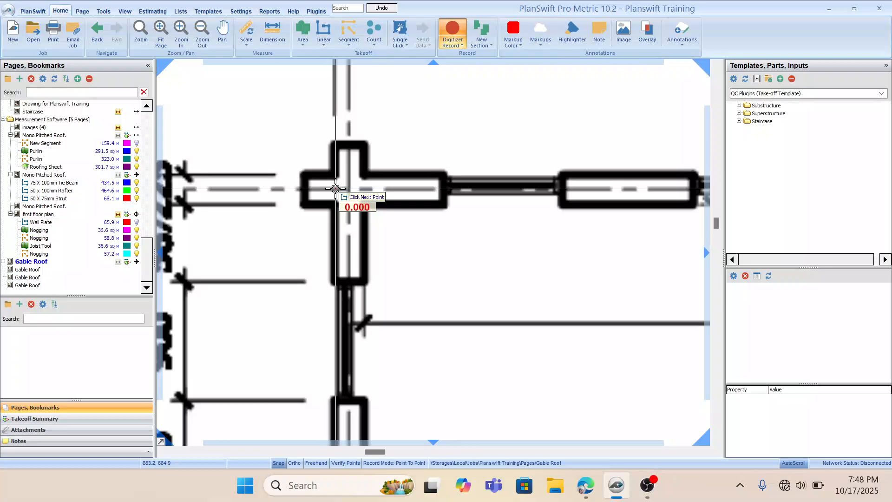
scroll(348, 185, "down", 4)
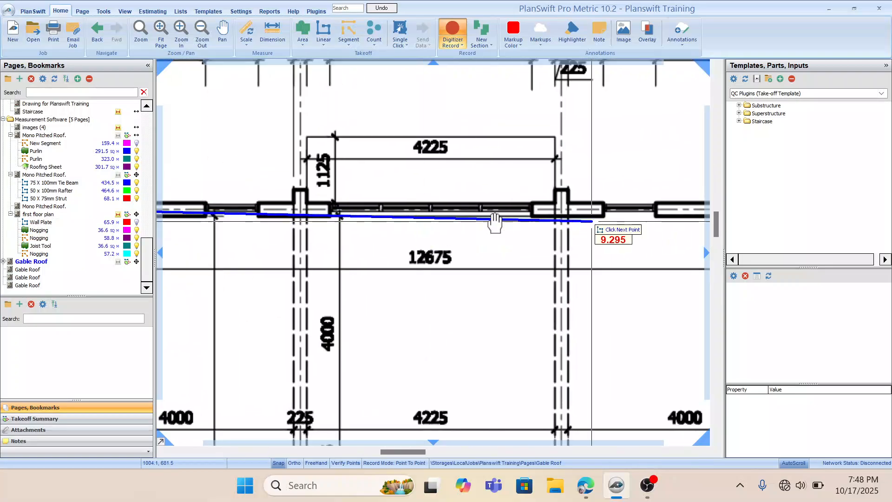
scroll(494, 223, "right", 10)
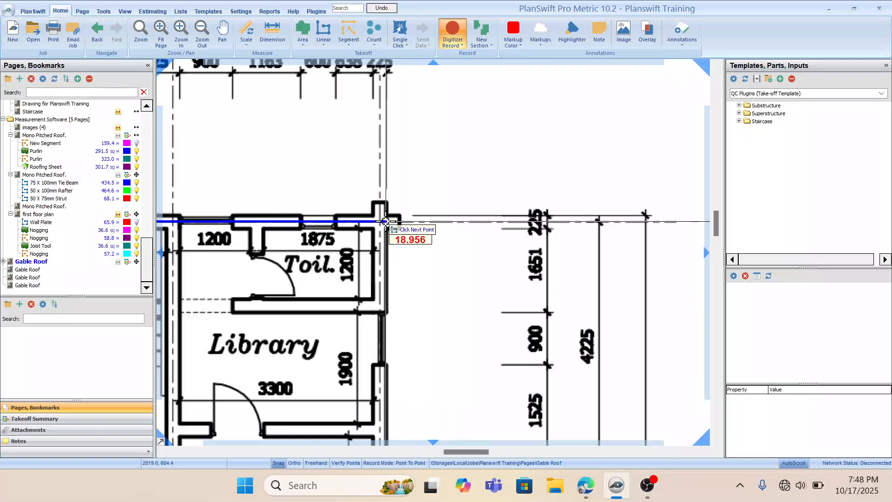
left_click(385, 221)
scroll(385, 223, "down", 3)
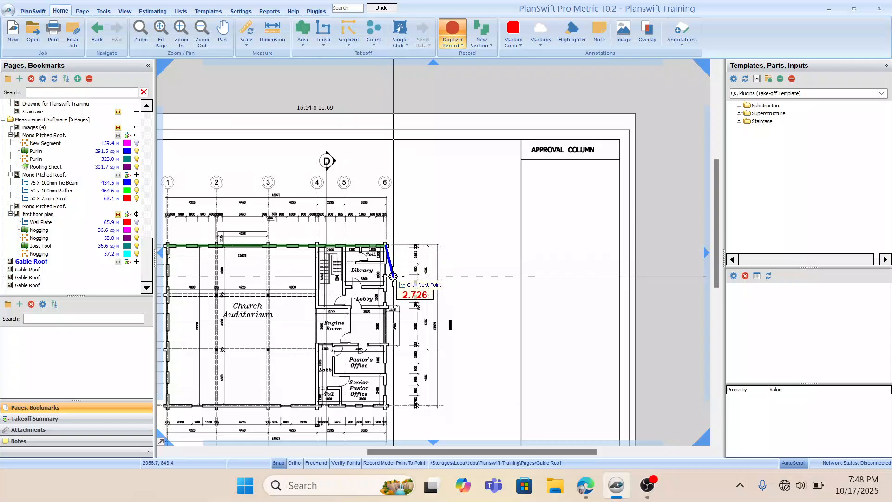
key("Escape")
scroll(408, 270, "down", 1)
scroll(342, 279, "up", 5)
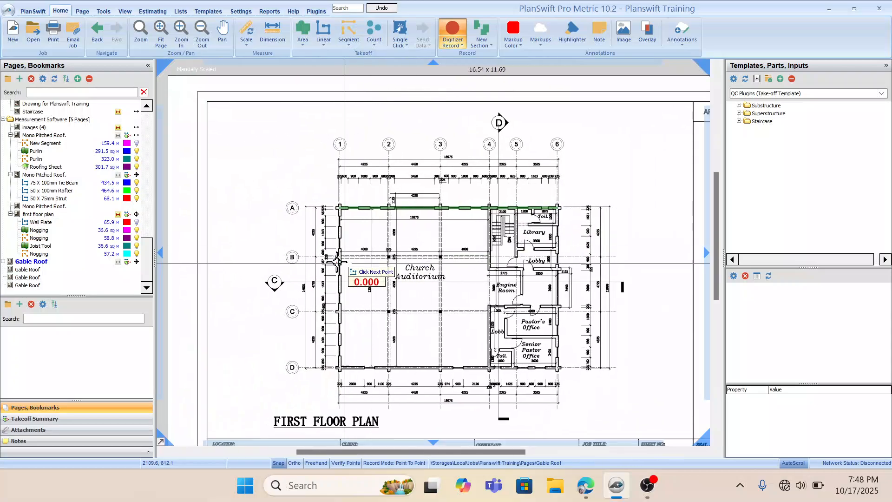
scroll(349, 261, "up", 6)
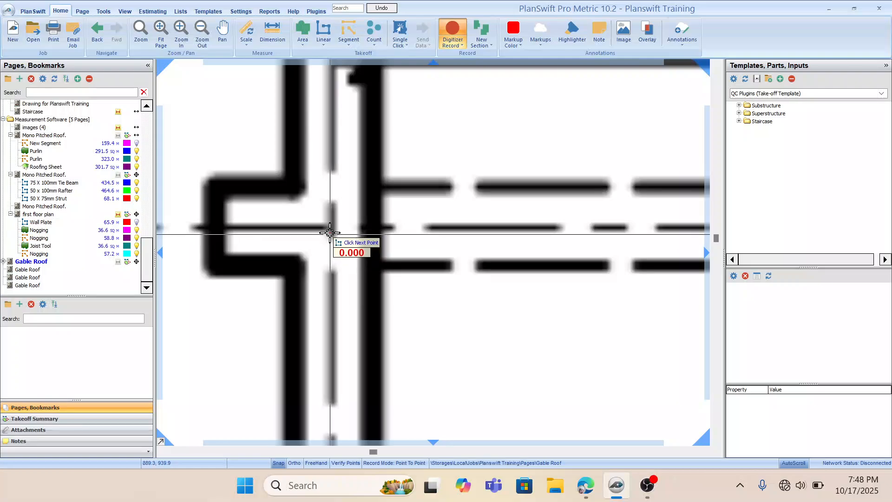
left_click(329, 229)
scroll(392, 213, "down", 5)
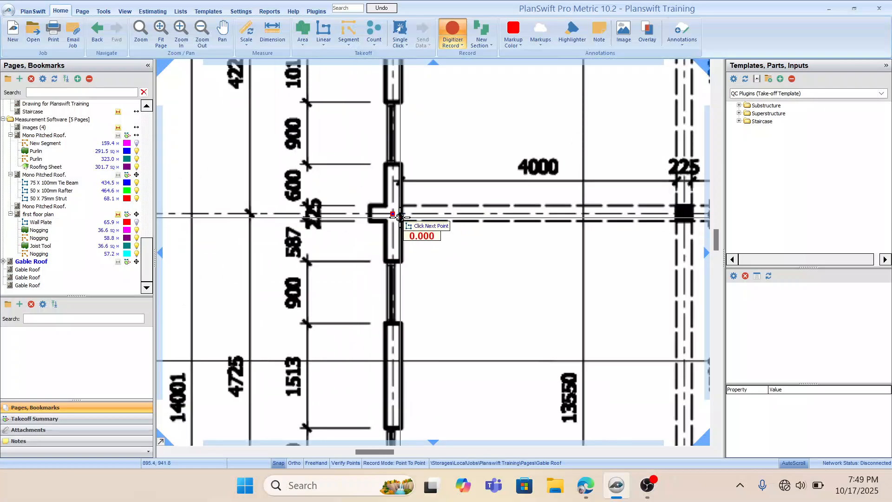
key("Escape")
Trace a wall plate line about 18.96 M long along grid B, between the outer walls at grids 1 and 6.
scroll(386, 212, "up", 4)
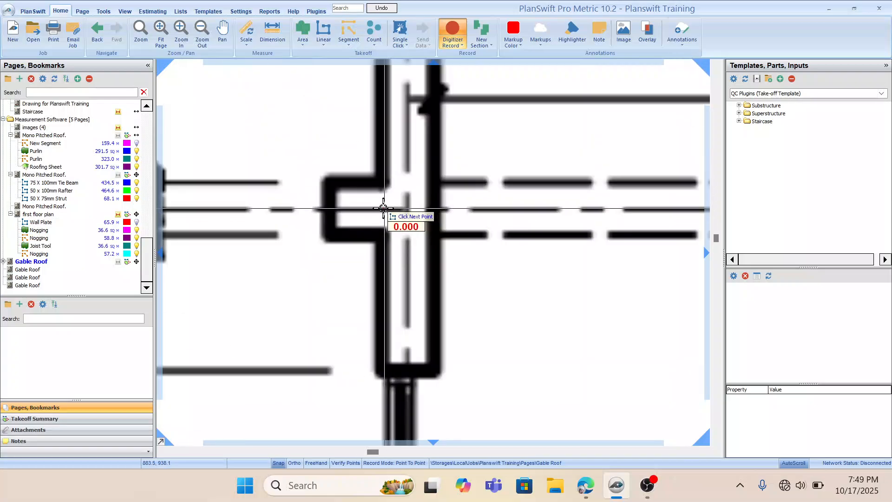
scroll(383, 208, "down", 5)
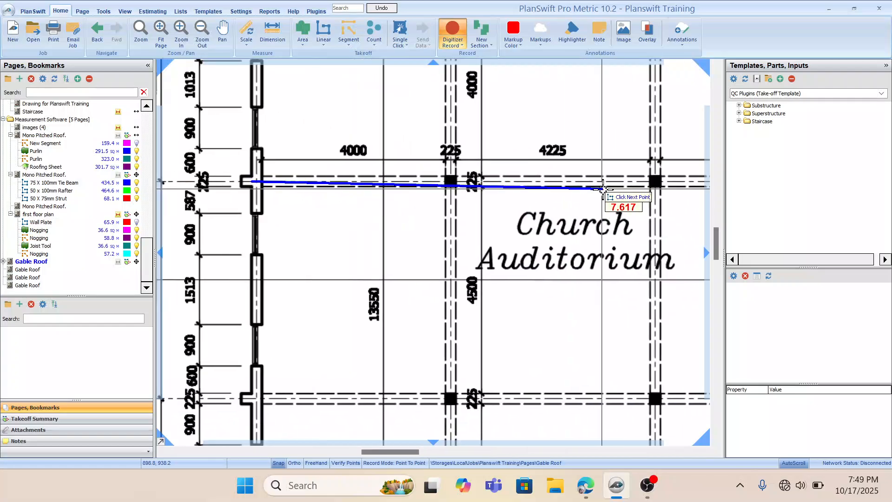
left_click_drag(513, 216, 274, 225)
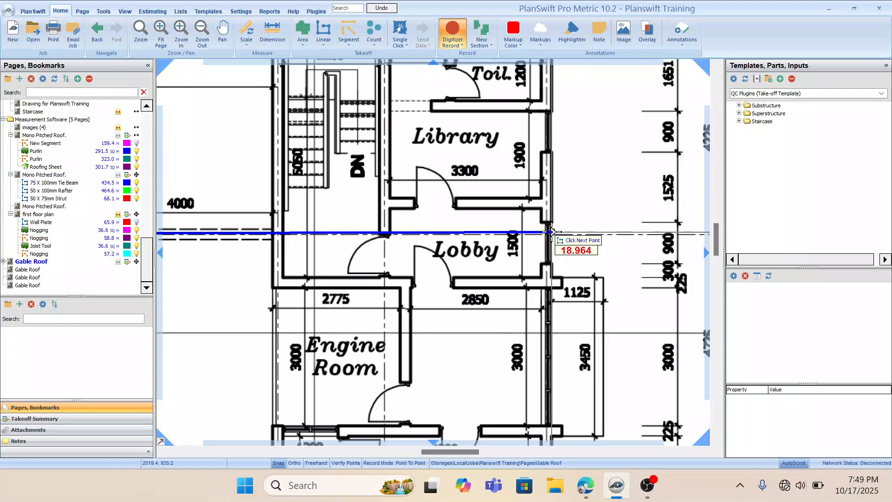
double_click(549, 231)
scroll(406, 215, "down", 3)
Trace a wall plate line along grid C, from the outer face of the grid 1 wall to the grid 6 wall.
scroll(406, 215, "up", 1)
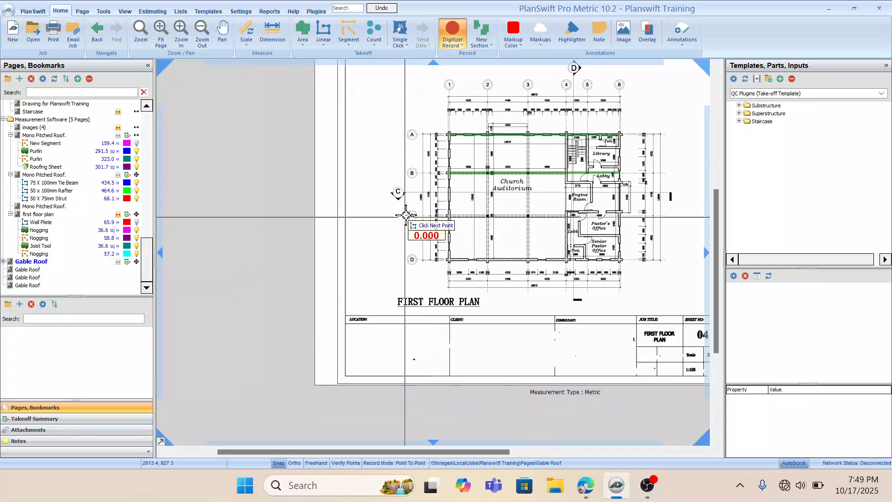
scroll(405, 215, "up", 6)
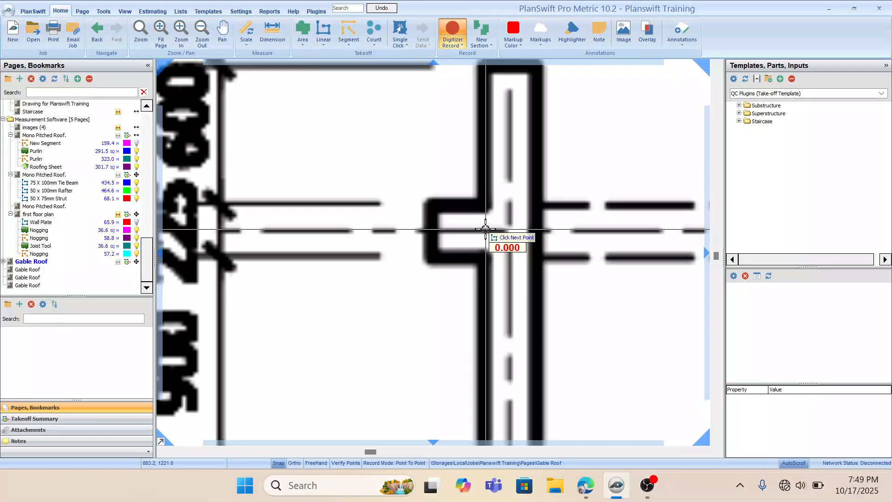
scroll(488, 230, "down", 5)
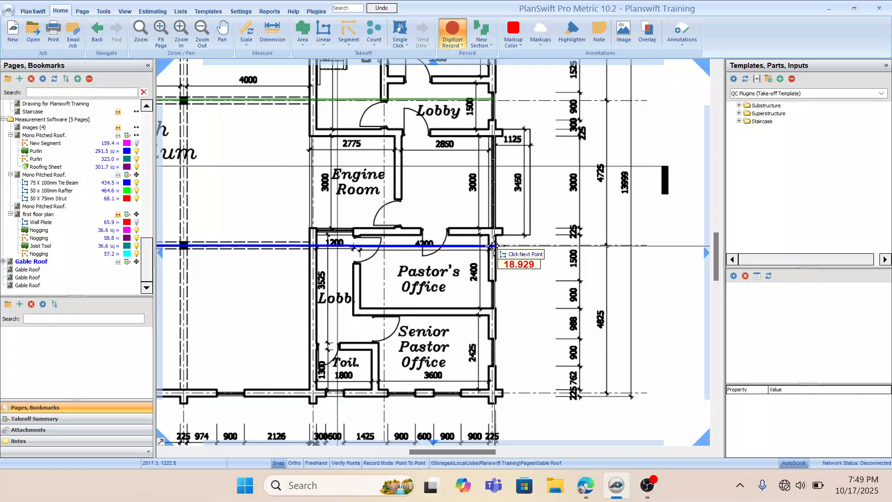
scroll(493, 246, "up", 6)
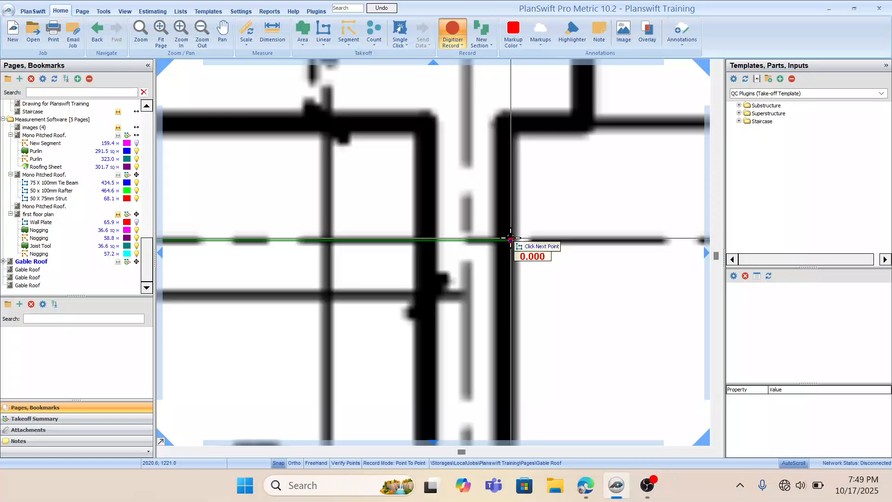
scroll(510, 238, "down", 6)
left_click(388, 291)
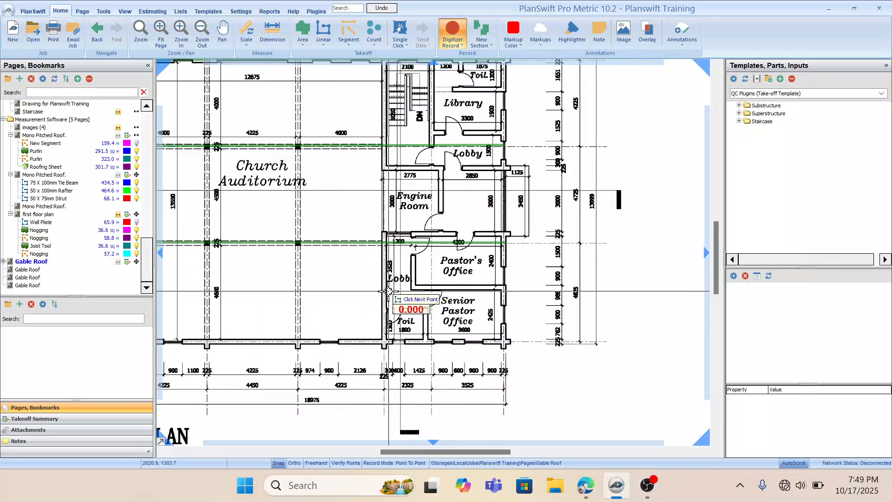
Trace a wall plate line about 18.99 M long along the grid D wall, from grid 1 to grid 6, and finish recording.
scroll(389, 291, "down", 3)
scroll(442, 249, "up", 8)
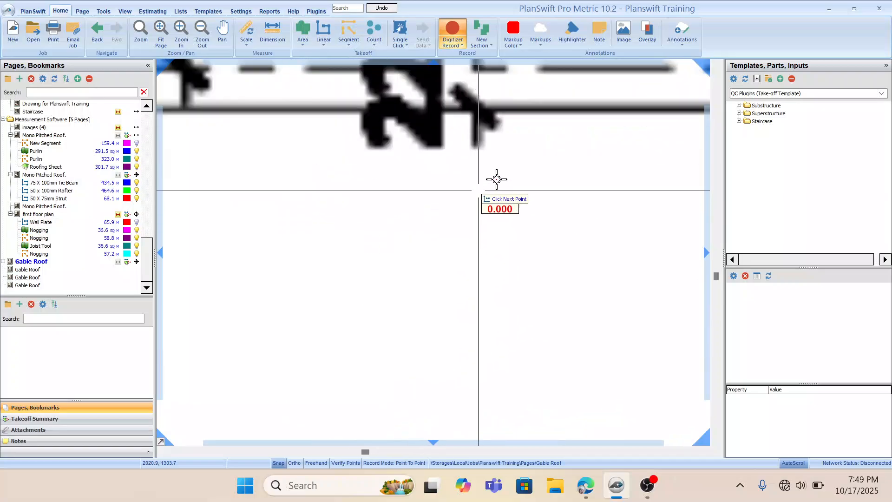
scroll(496, 179, "down", 2)
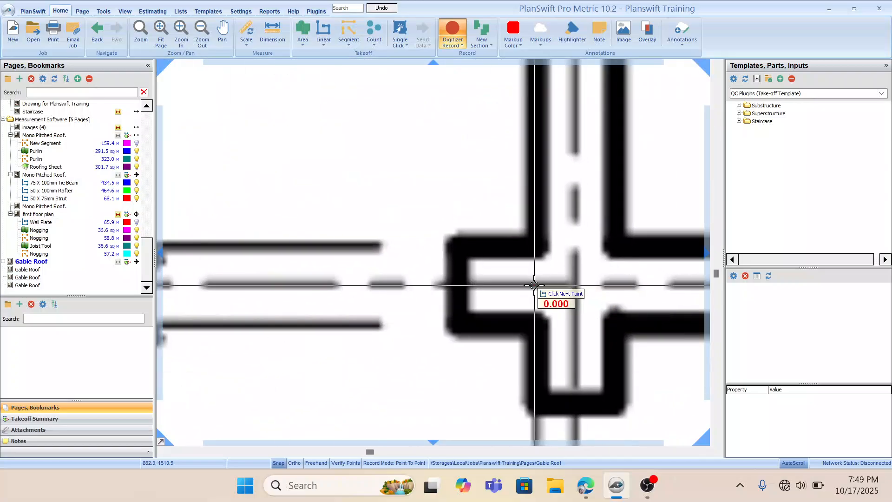
scroll(534, 285, "down", 4)
scroll(489, 319, "up", 3)
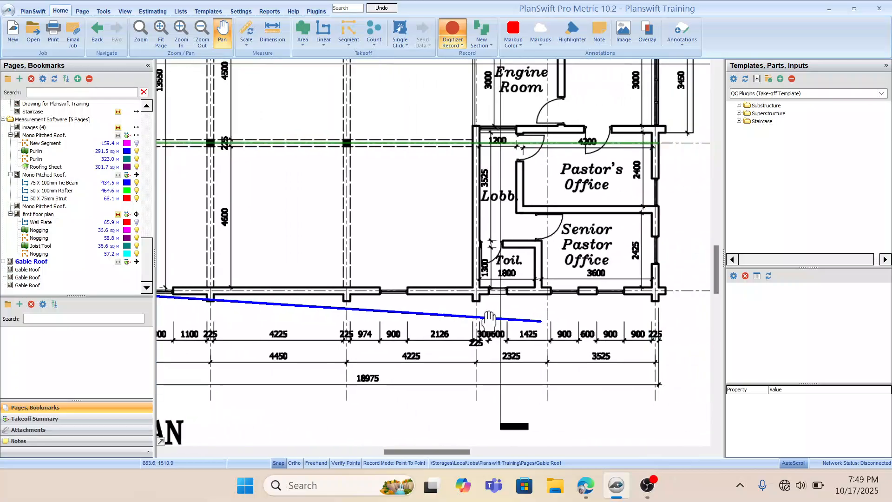
scroll(577, 289, "up", 5)
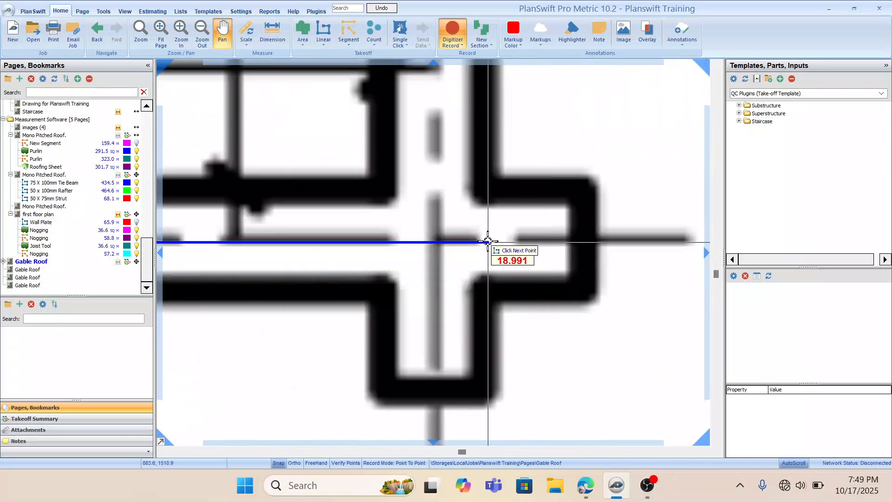
left_click(486, 240)
scroll(487, 239, "down", 5)
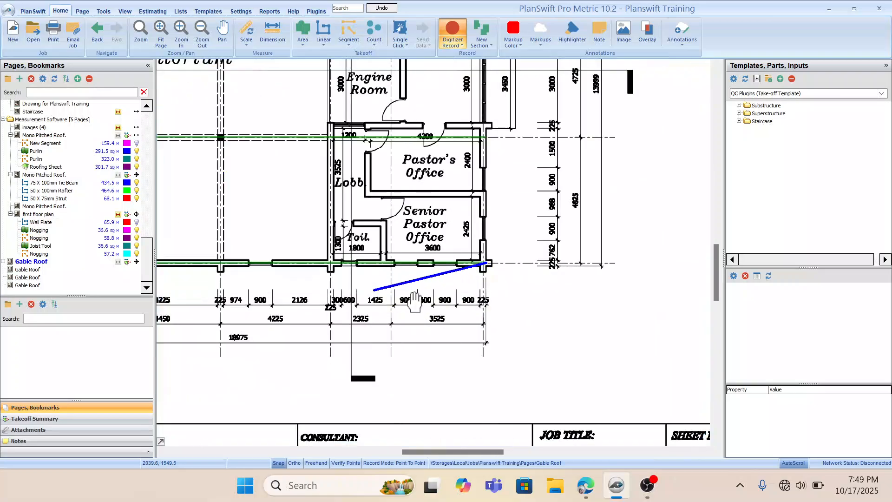
key("Escape")
Review the traced wall plate lines on the first floor plan and look at the roof plan page for comparison.
left_click_drag(368, 207, 459, 246)
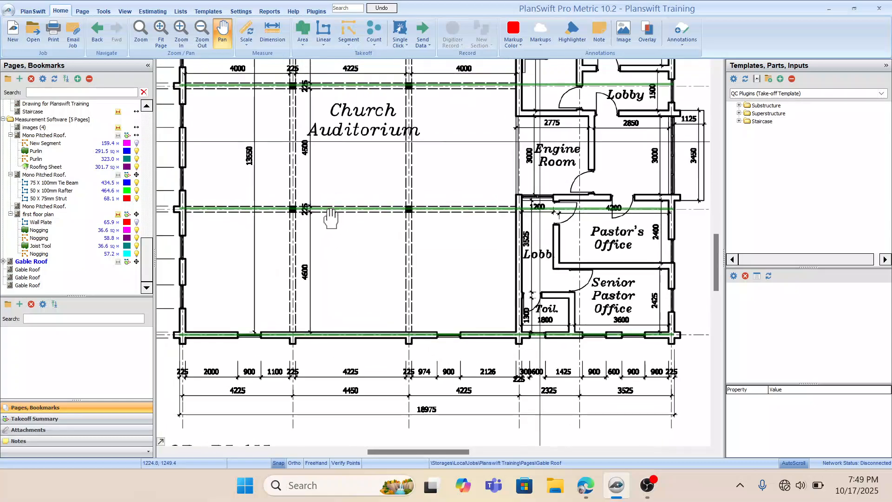
scroll(344, 195, "down", 5)
left_click_drag(354, 181, 405, 190)
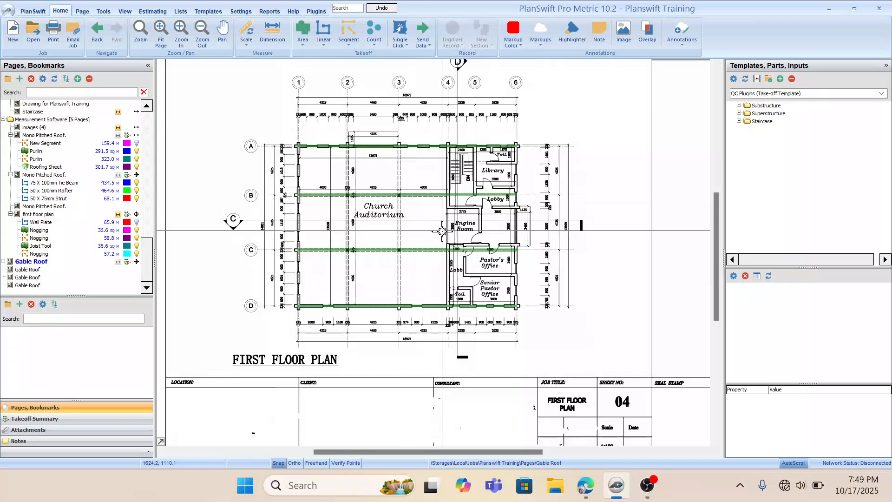
scroll(418, 209, "up", 1)
scroll(422, 213, "down", 1)
left_click_drag(426, 227, 442, 219)
left_click(222, 33)
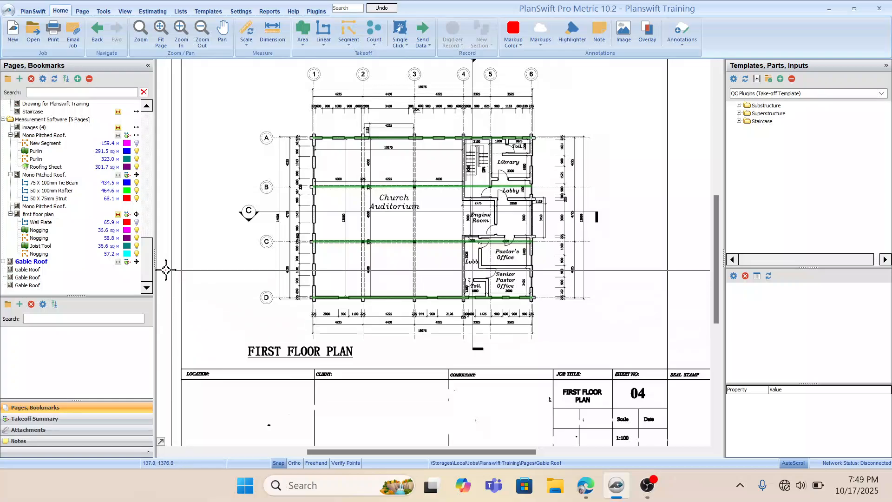
left_click(92, 261)
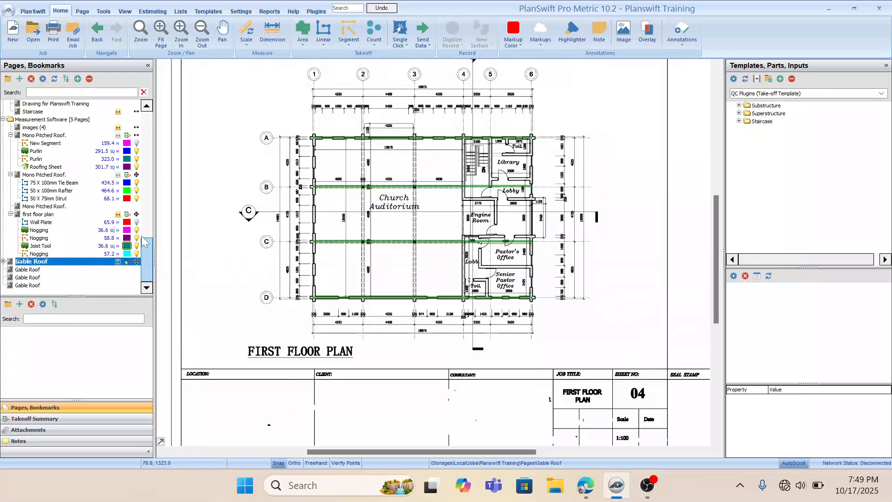
left_click(46, 270)
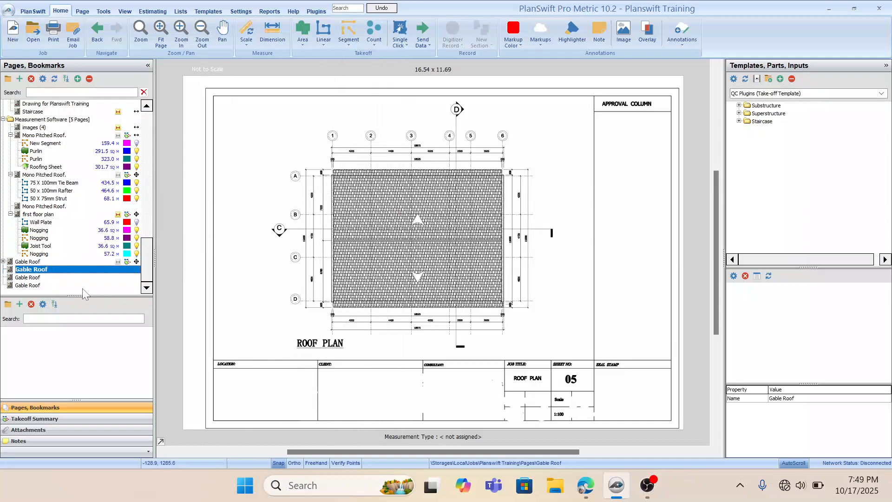
left_click(42, 262)
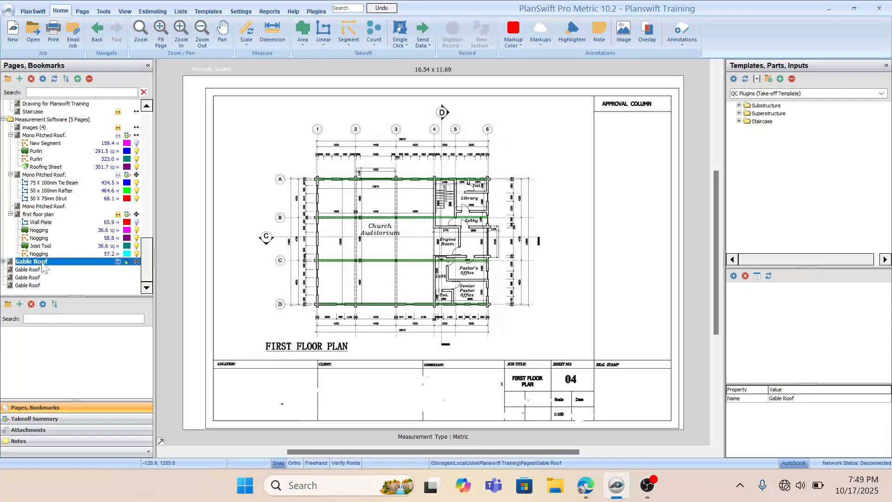
Create a segment takeoff item in the Roof folder with olive colour and solid fill, keeping the default name New Segment.
scroll(358, 158, "up", 3)
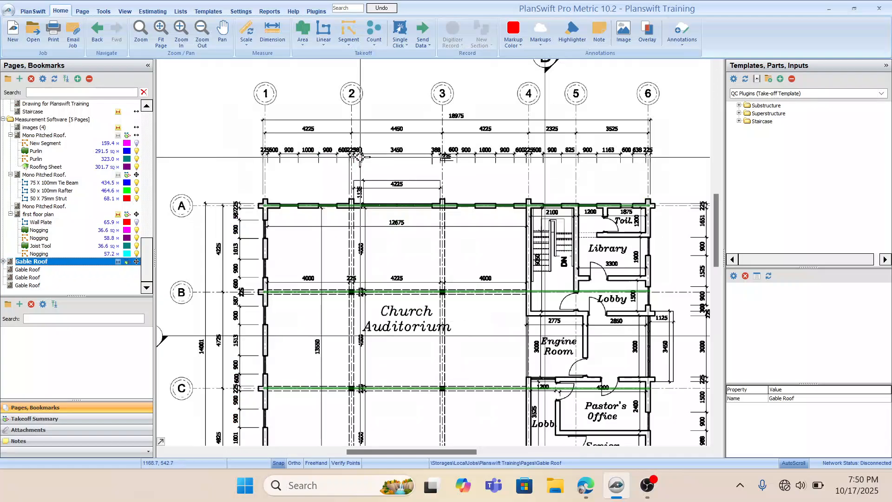
scroll(356, 162, "down", 2)
scroll(355, 172, "up", 2)
left_click_drag(348, 165, 363, 175)
left_click_drag(374, 272, 384, 210)
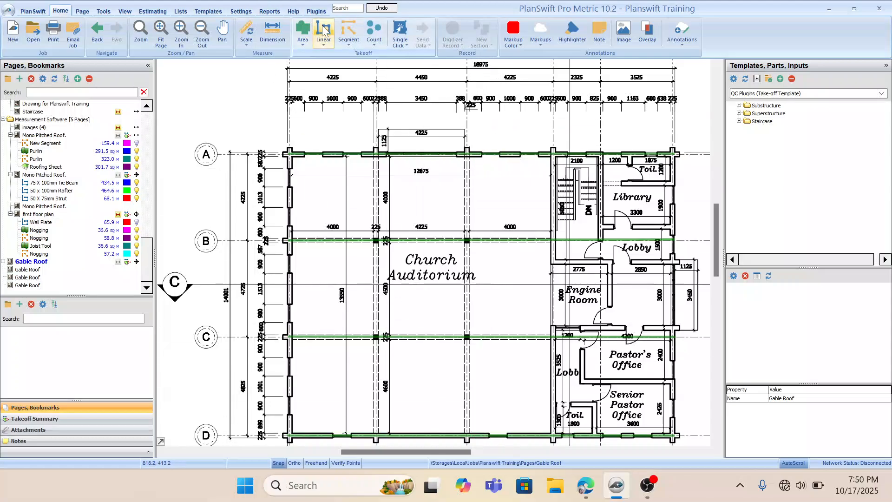
left_click(349, 21)
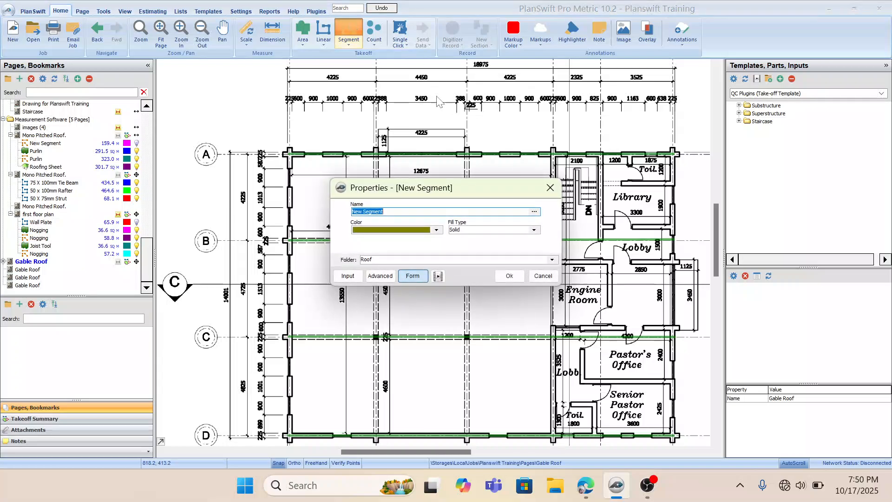
left_click(509, 275)
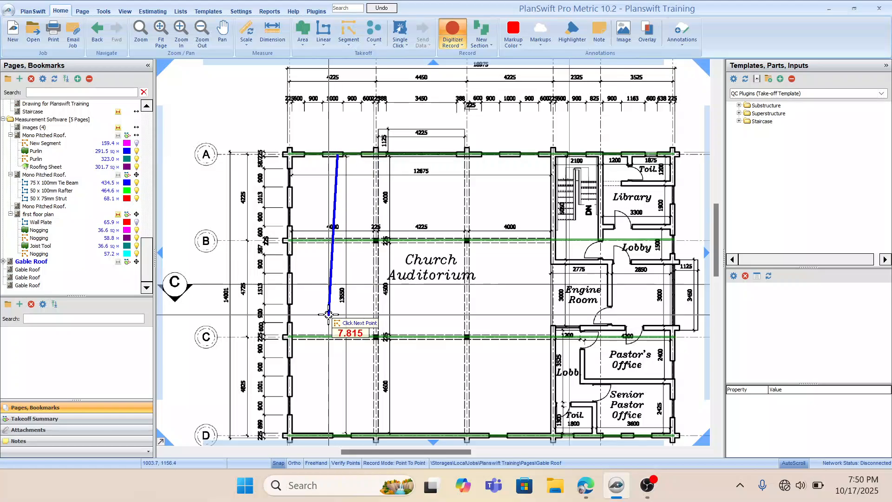
Trace three segment lines, each about 13.8 M long, across the Church Auditorium from the grid A wall to the grid D wall.
scroll(330, 325, "down", 3)
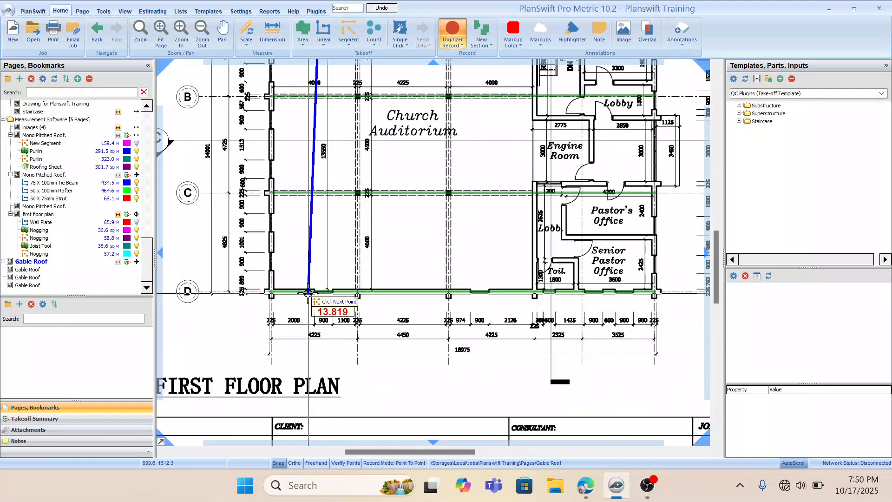
left_click(308, 292)
left_click_drag(397, 113, 427, 224)
left_click(431, 121)
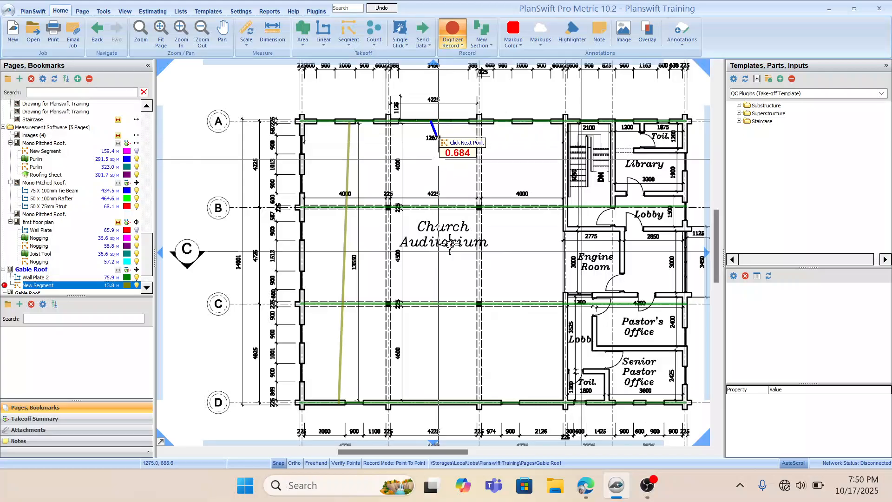
left_click(431, 403)
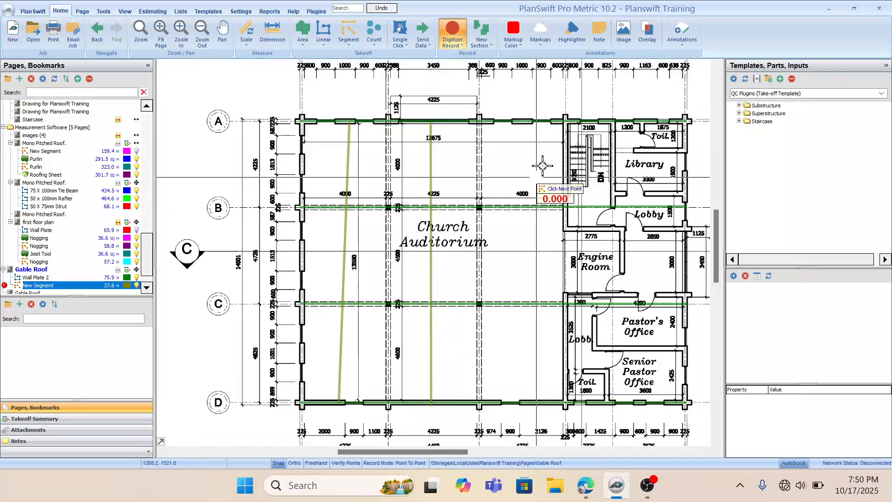
double_click(536, 402)
left_click_drag(456, 266, 457, 330)
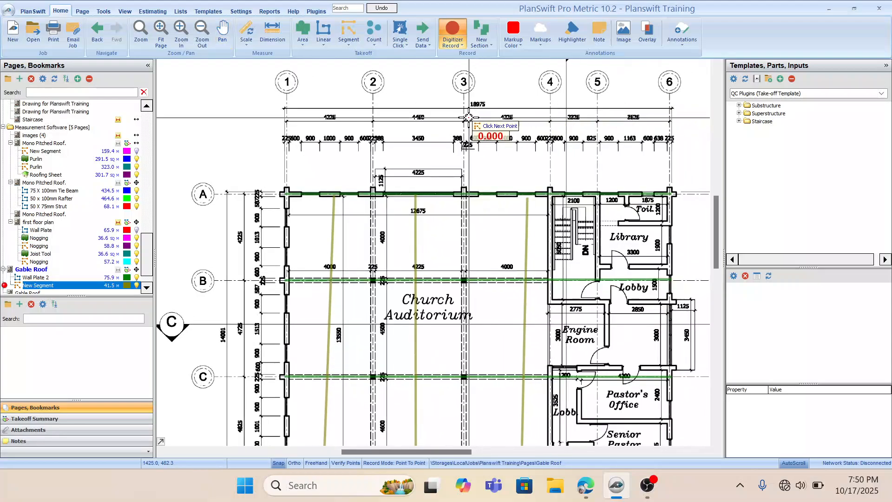
key("Escape")
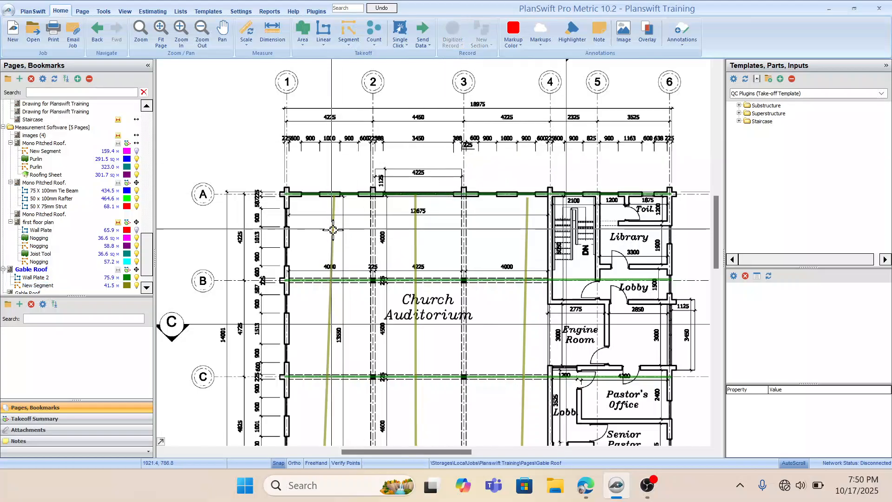
Delete the New Segment takeoff item together with its three traced lines.
left_click(127, 244)
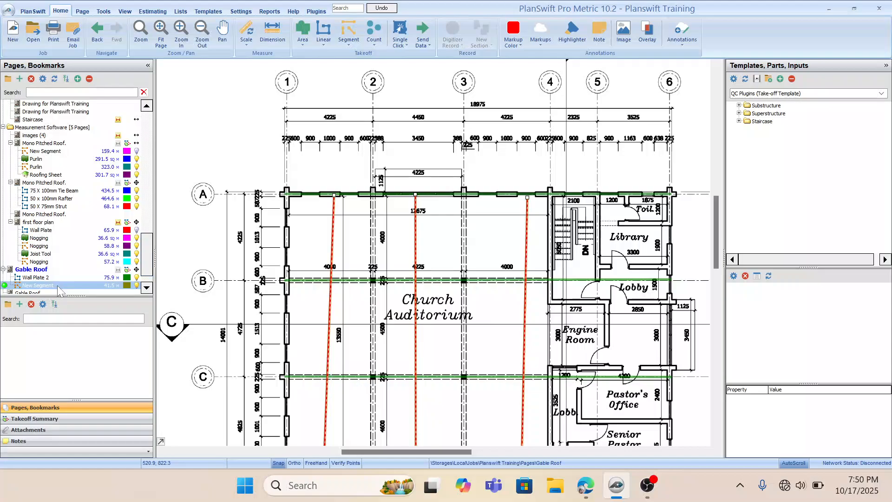
right_click(57, 285)
left_click(102, 386)
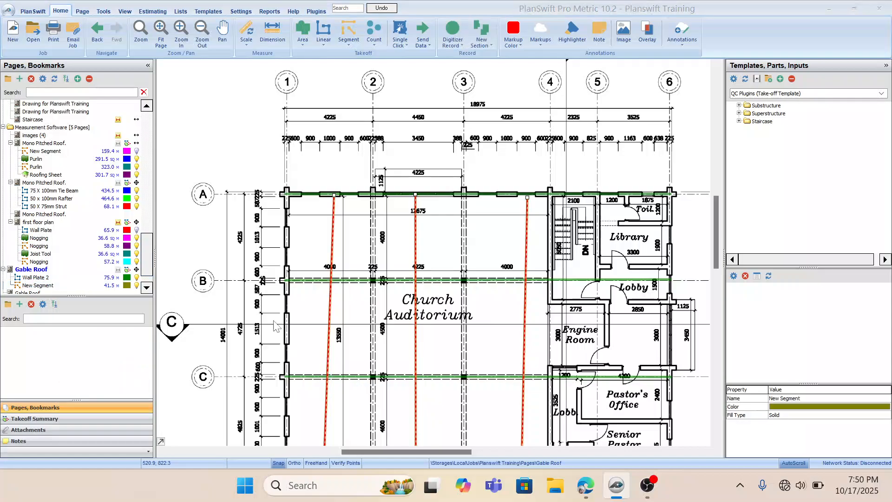
left_click(485, 247)
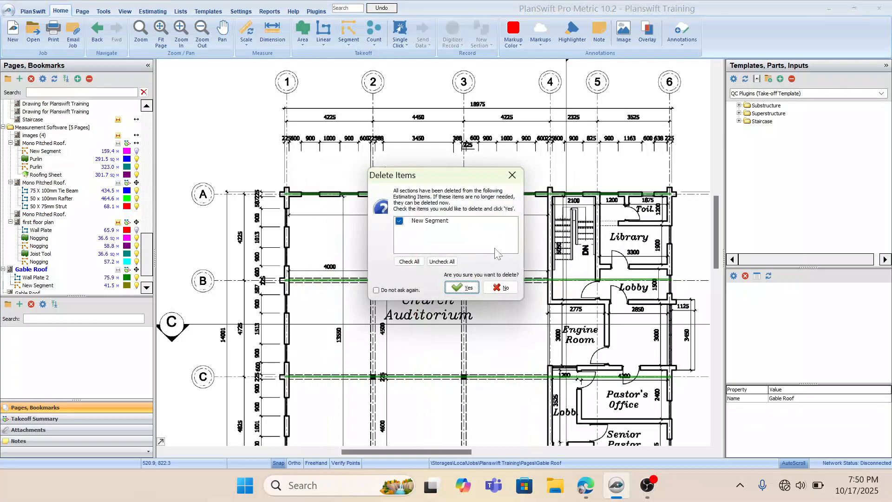
left_click(464, 284)
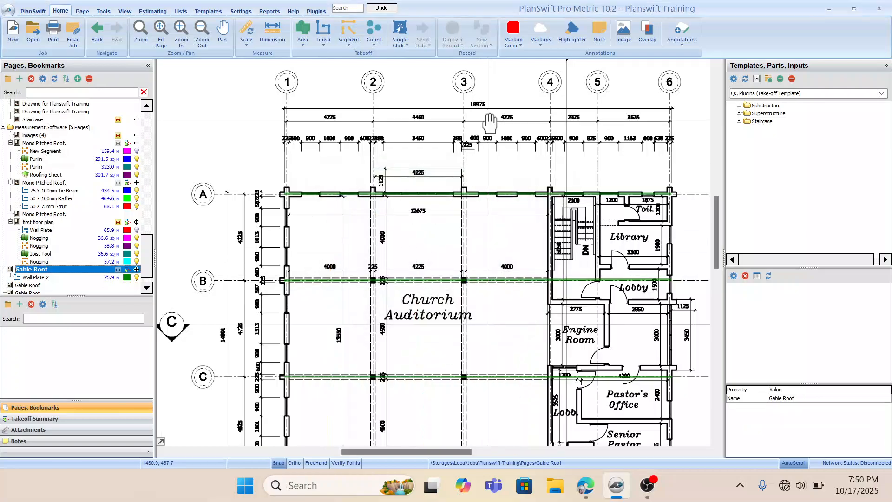
Check the overall length dimension between grids 1 and 6 and divide 18975 by 1200 in Calculator.
mouse_move(483, 116)
left_mouse_down()
mouse_move(479, 122)
mouse_move(498, 138)
left_mouse_up()
scroll(487, 121, "up", 5)
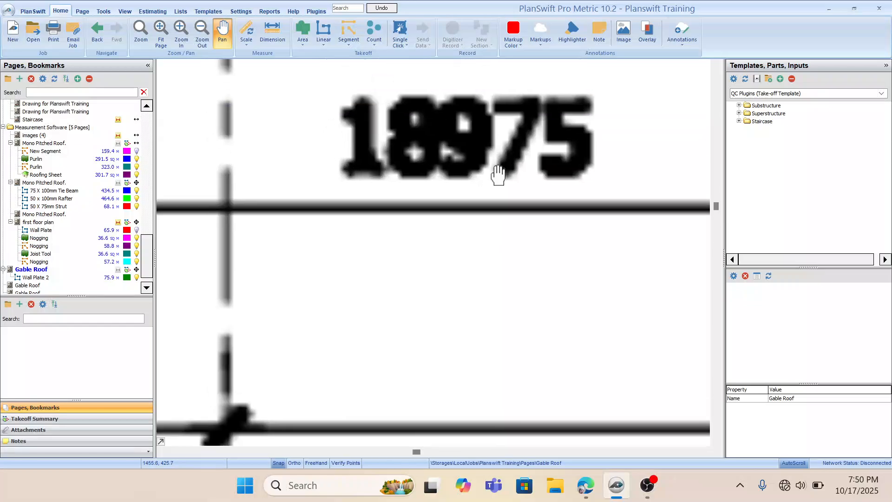
scroll(474, 187, "down", 4)
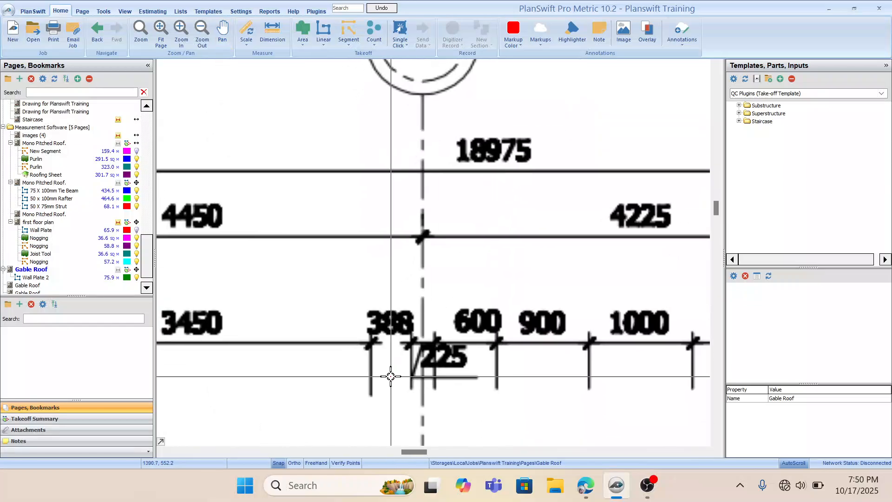
left_click(302, 485)
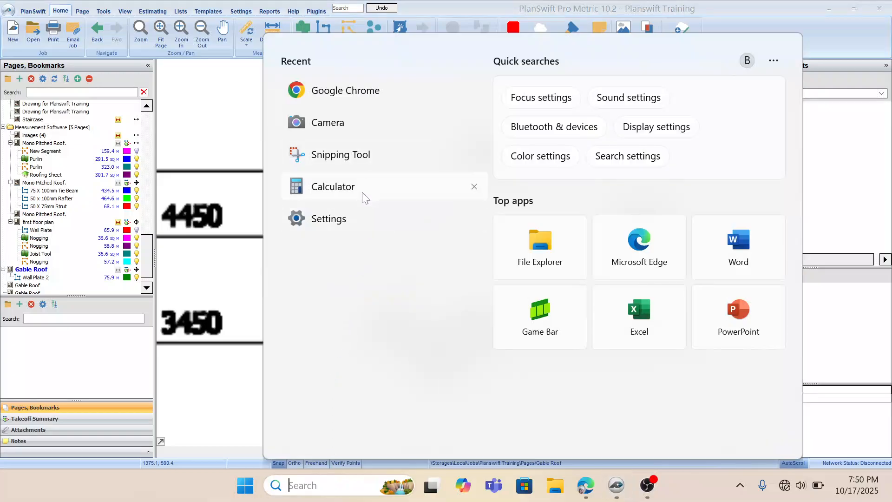
left_click(332, 187)
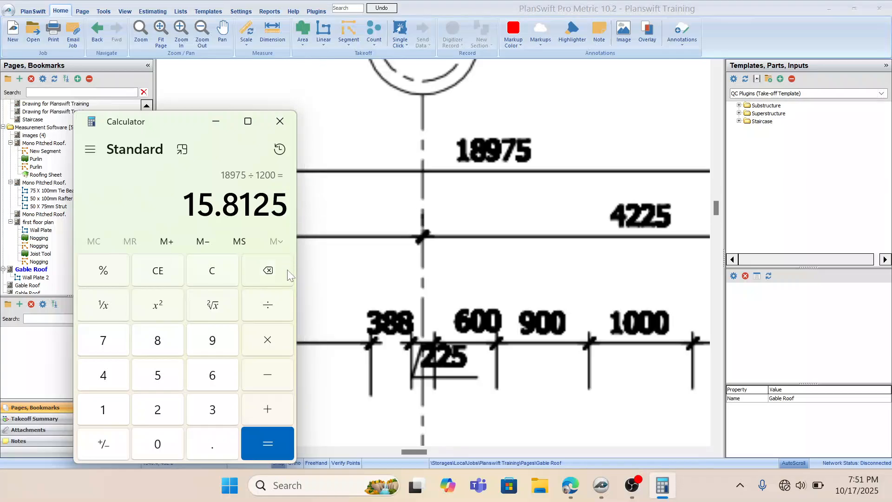
left_click(280, 122)
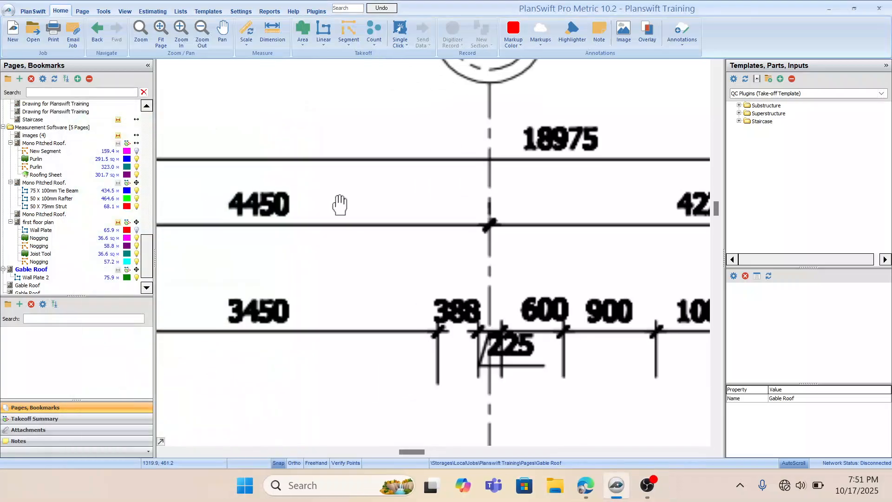
Open the roof plan page and view the roof layout.
scroll(338, 201, "down", 3)
left_click_drag(372, 289, 393, 251)
key("Escape")
left_click(61, 278)
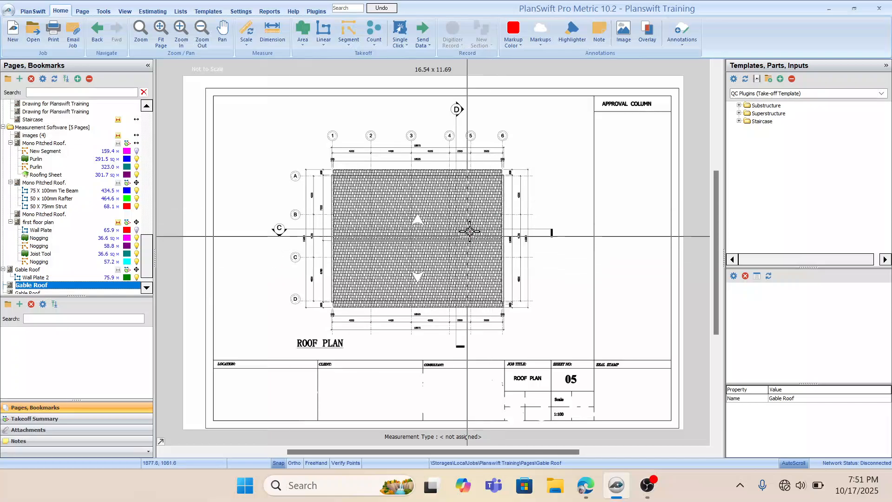
left_click_drag(445, 244, 449, 228)
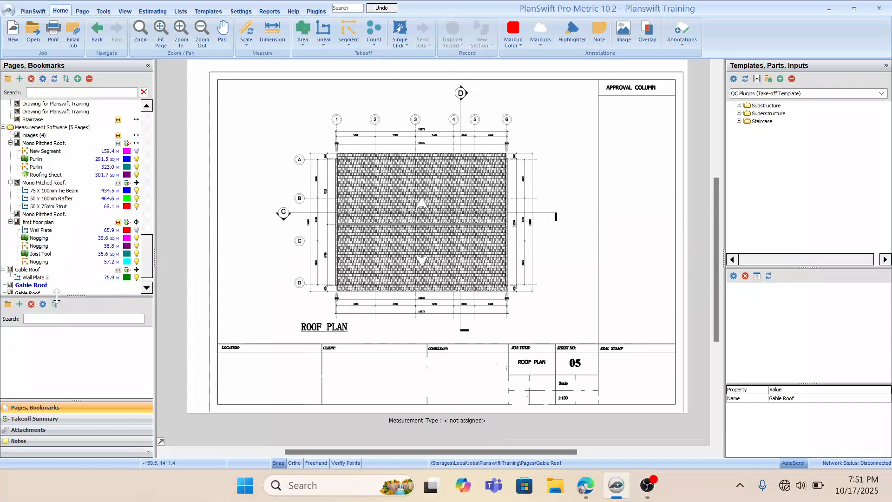
Open the Section D-D page and try to start a linear takeoff on the roof truss.
left_click(52, 276)
left_click(29, 278)
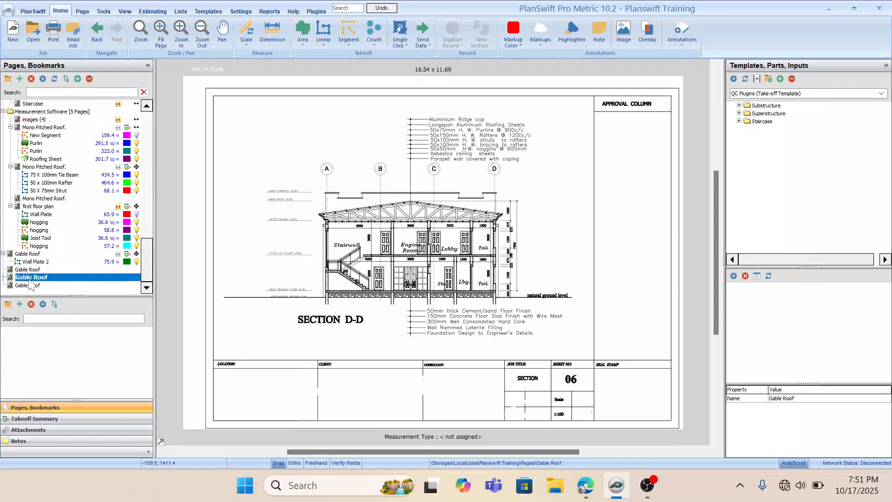
scroll(410, 267, "up", 4)
scroll(398, 241, "down", 2)
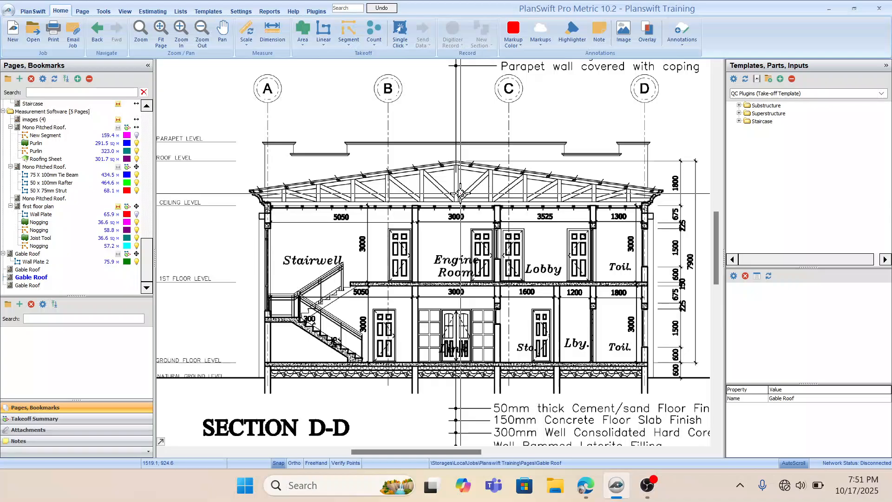
left_click_drag(460, 193, 454, 194)
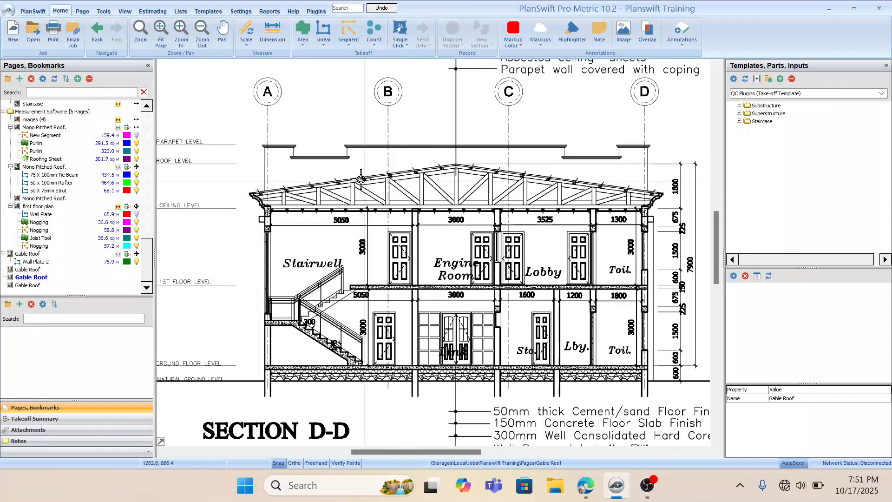
left_click(327, 29)
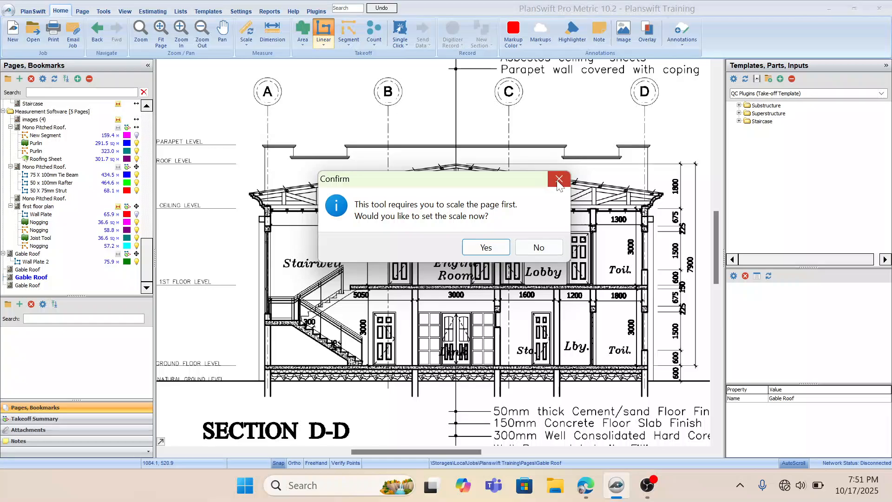
left_click(558, 180)
Examine the height dimensions beside Section D-D to choose a reference distance for scaling the page.
scroll(509, 278, "down", 5)
scroll(509, 278, "up", 2)
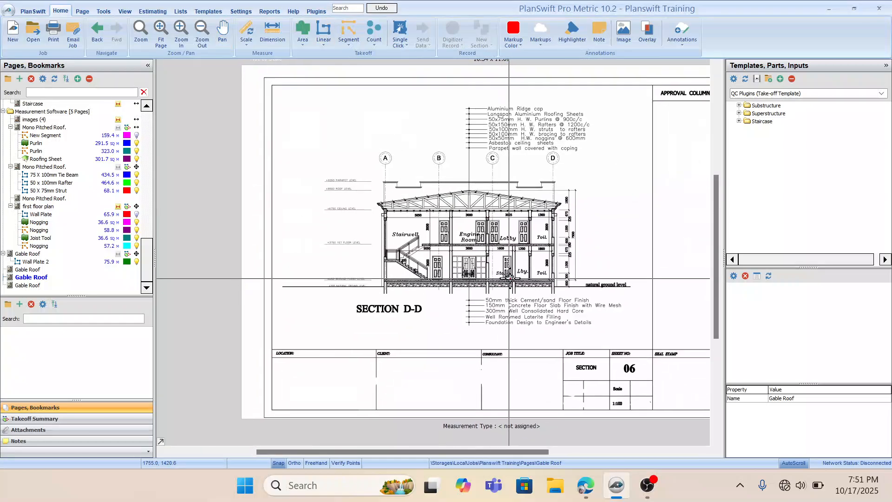
scroll(509, 278, "up", 4)
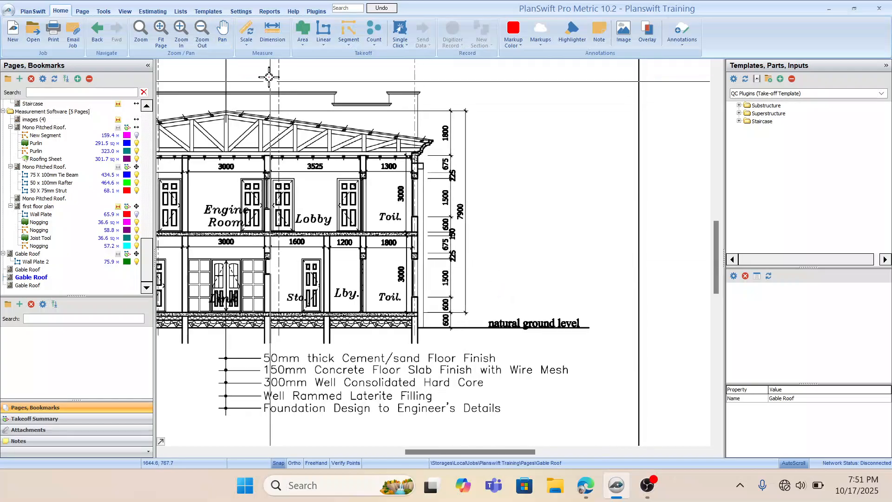
scroll(508, 223, "down", 1)
scroll(488, 239, "up", 1)
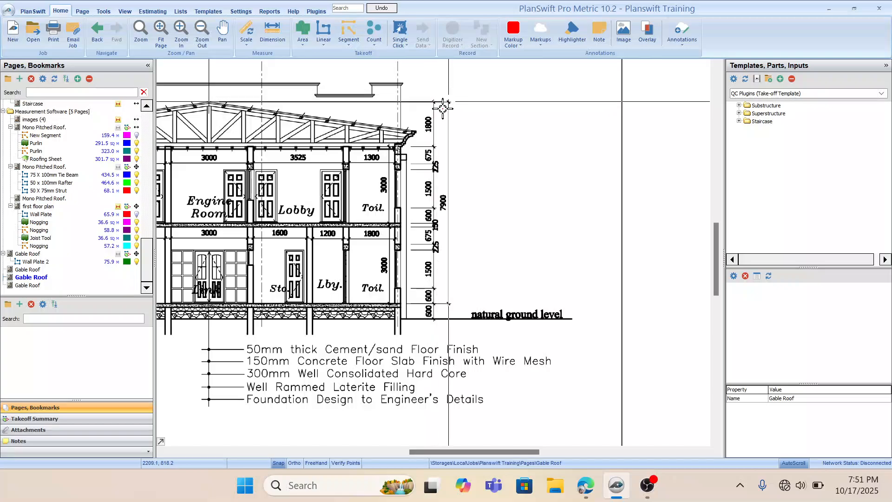
left_click_drag(424, 128, 429, 130)
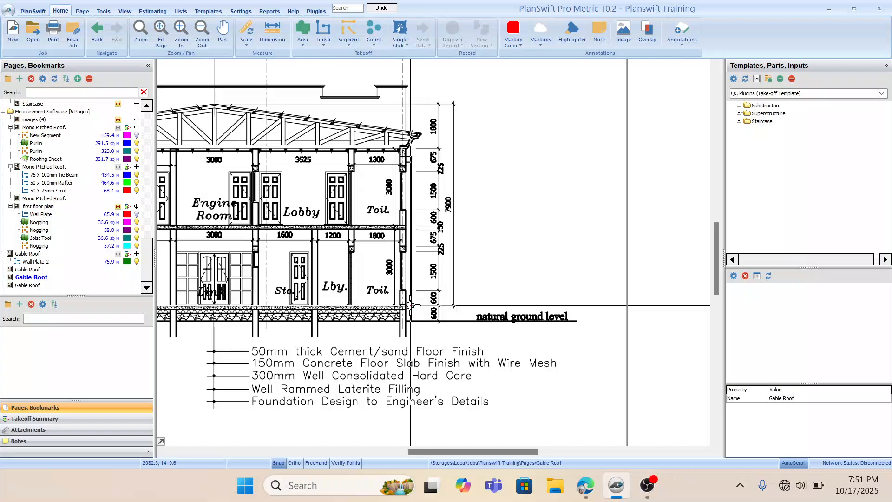
left_click_drag(359, 124, 366, 129)
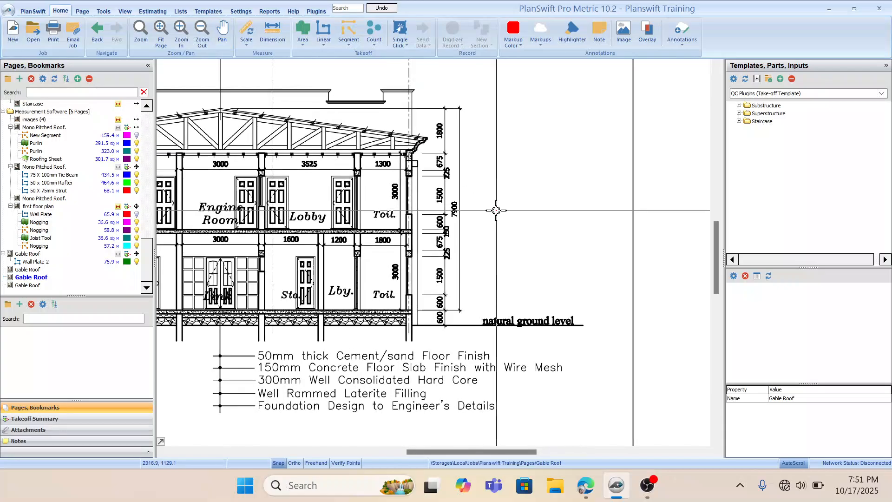
Scale the Section D-D page vertically at 7.9 M between the two ends of the 7900 overall height dimension.
left_click(255, 26)
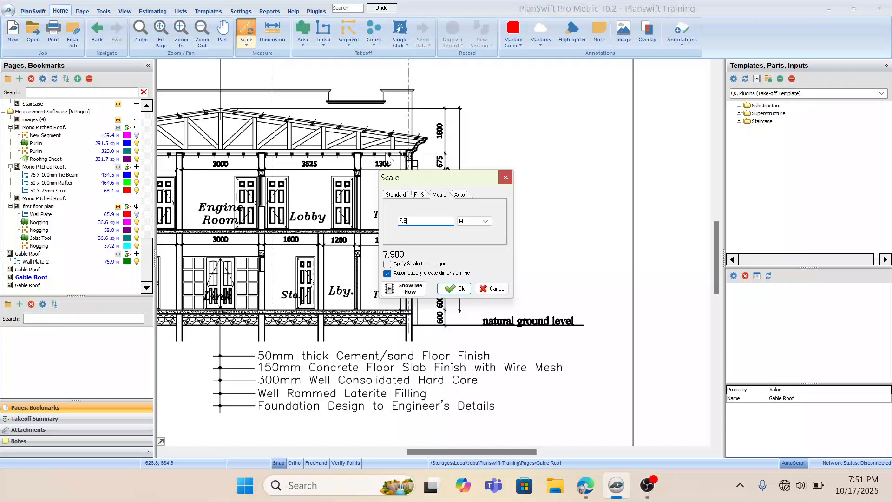
left_click(459, 288)
scroll(459, 307, "up", 8)
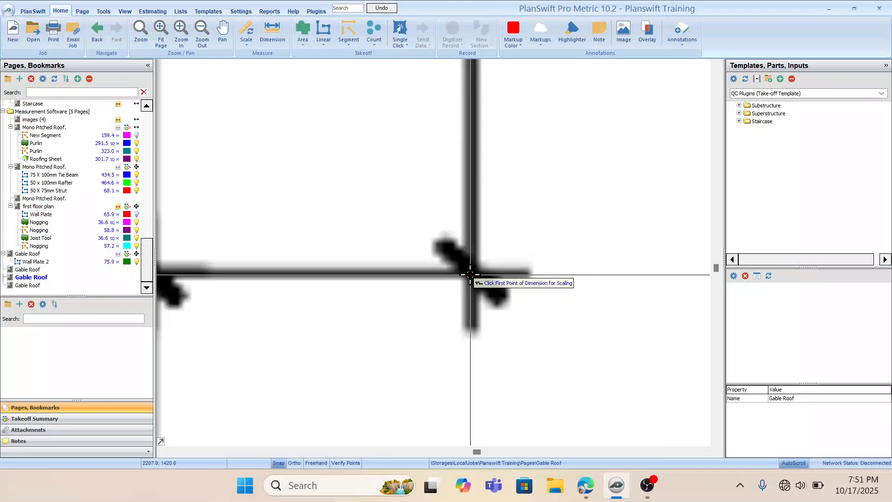
left_click(471, 274)
scroll(457, 176, "down", 6)
scroll(517, 199, "up", 4)
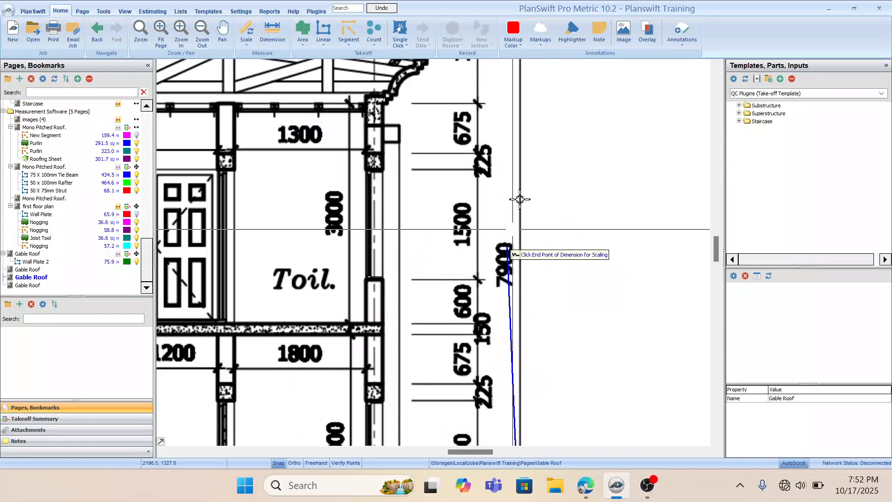
scroll(544, 253, "up", 5)
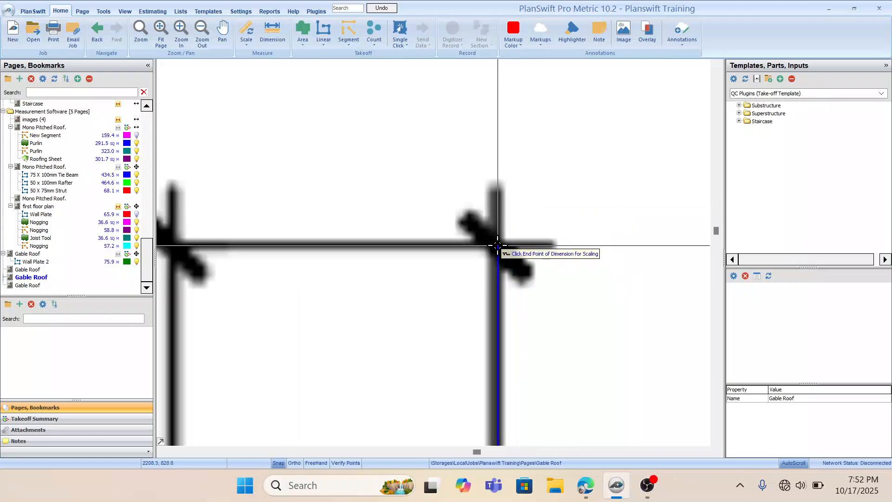
left_click(498, 245)
scroll(498, 245, "down", 5)
scroll(492, 331, "down", 3)
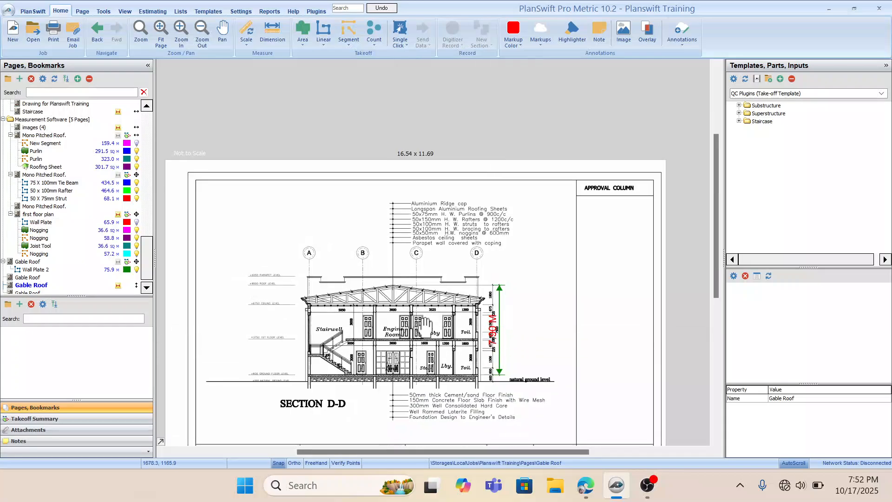
scroll(410, 288, "up", 1)
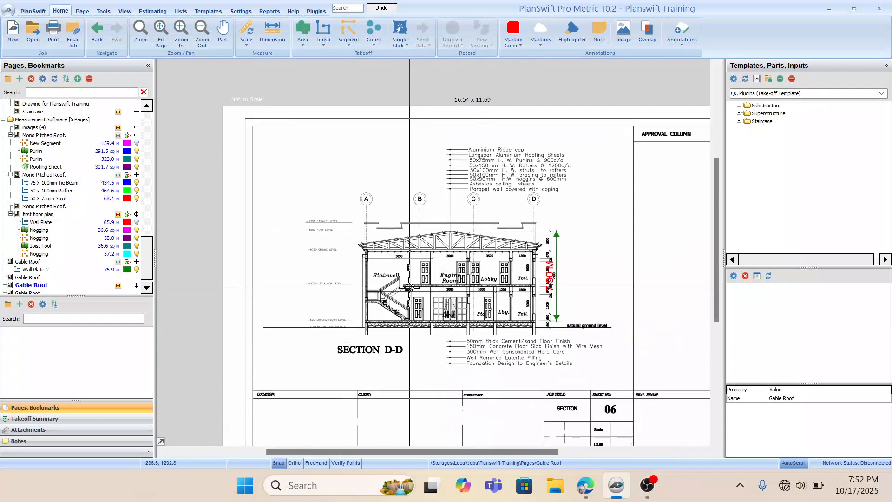
scroll(409, 288, "up", 1)
left_click_drag(404, 115, 354, 109)
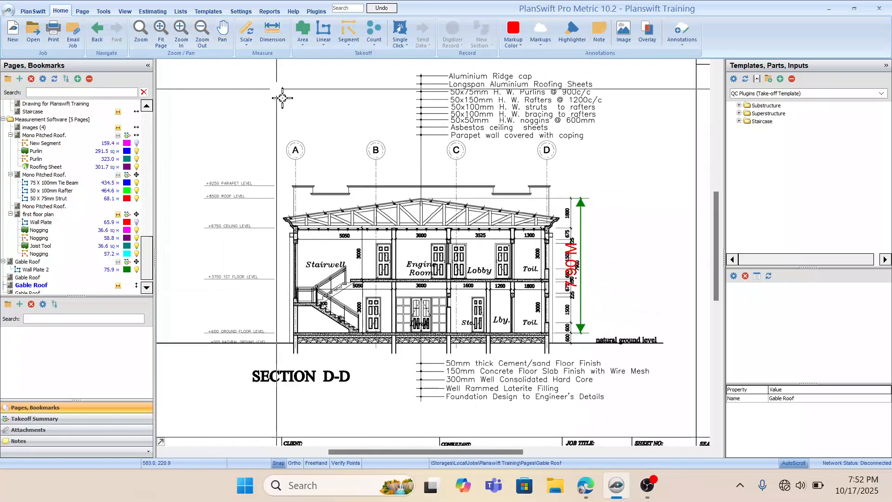
scroll(359, 274, "up", 2)
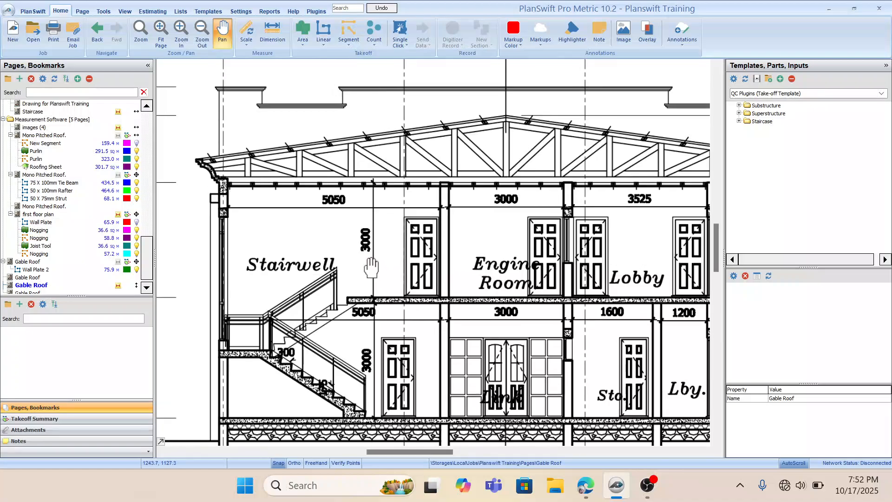
mouse_move(417, 269)
left_mouse_down()
mouse_move(405, 266)
mouse_move(413, 266)
left_mouse_up()
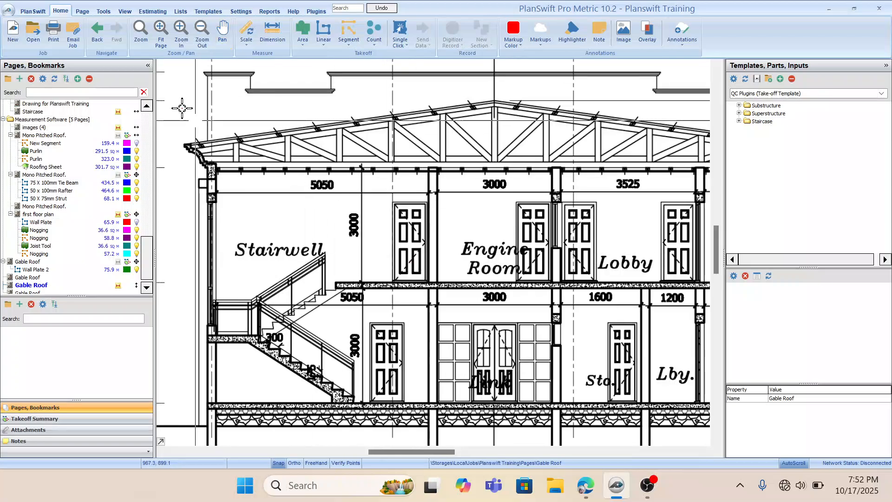
left_click(252, 27)
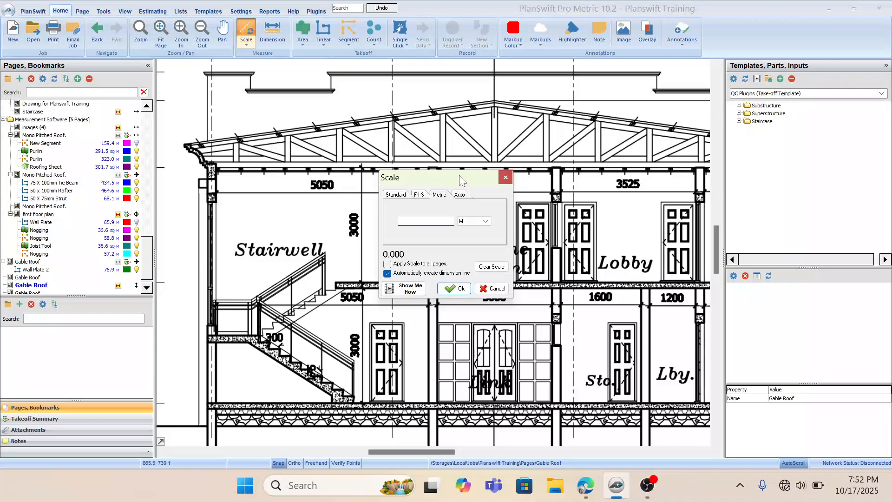
left_click_drag(461, 180, 480, 224)
type("6.05")
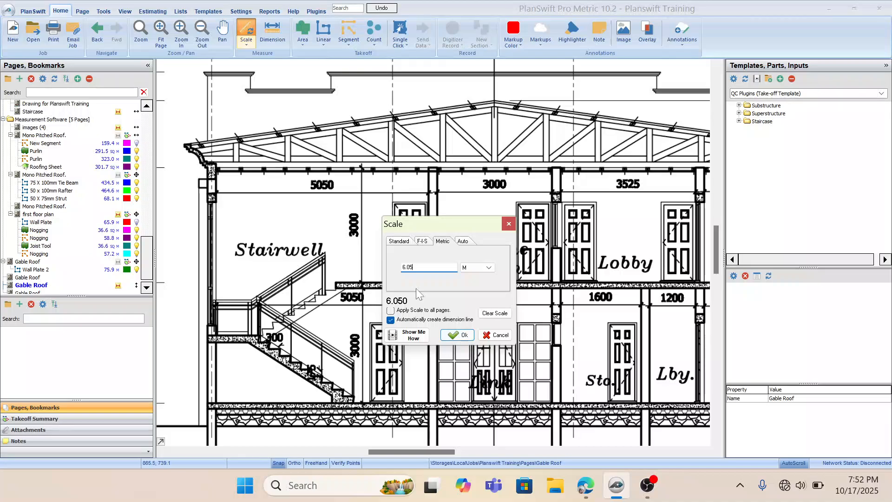
left_click(460, 339)
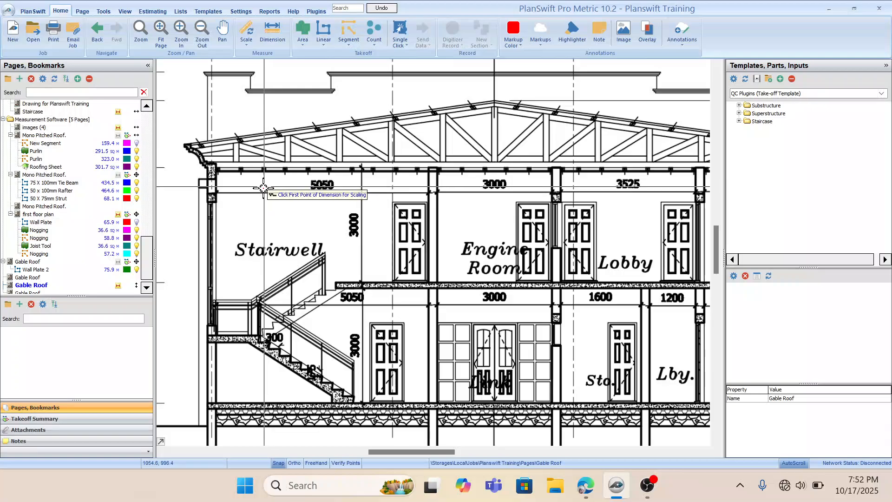
Scale the Section D-D page horizontally at 5.05 M between the two ends of the upper Stairwell width dimension.
left_click(242, 24)
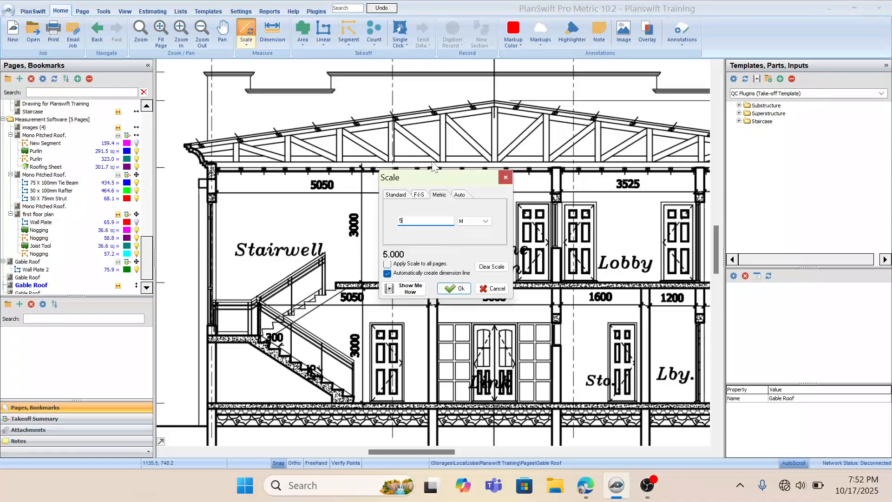
left_click(454, 288)
scroll(205, 189, "up", 6)
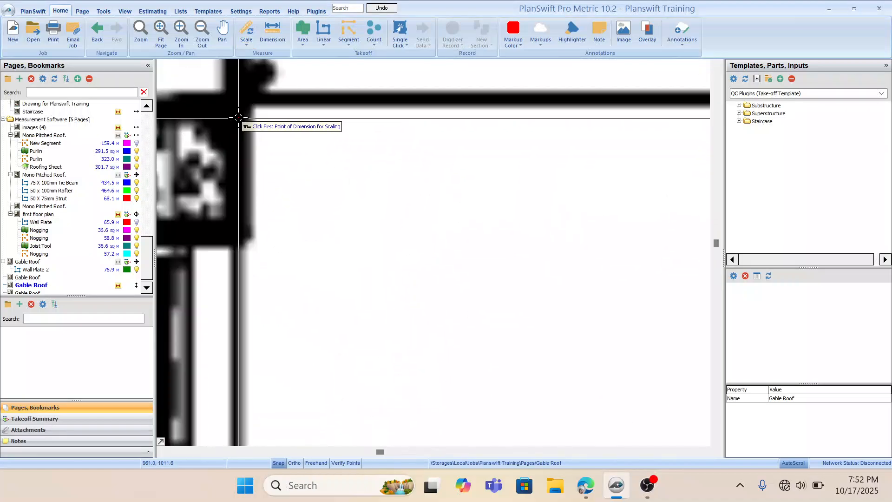
scroll(253, 164, "up", 2)
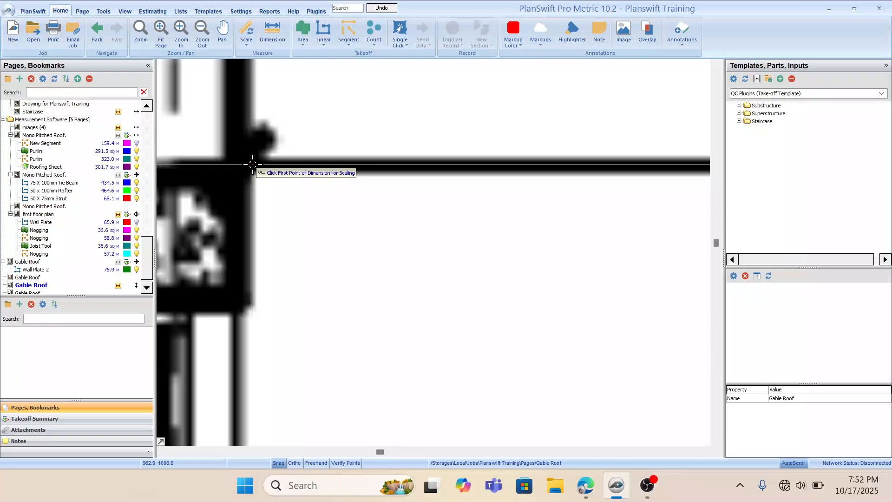
left_click(252, 164)
scroll(447, 215, "down", 3)
scroll(179, 209, "up", 2)
scroll(384, 207, "up", 2)
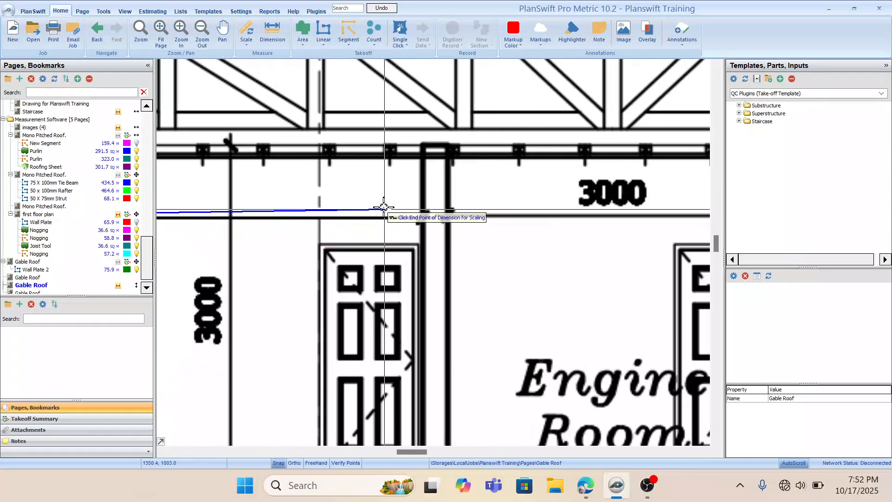
scroll(383, 208, "up", 3)
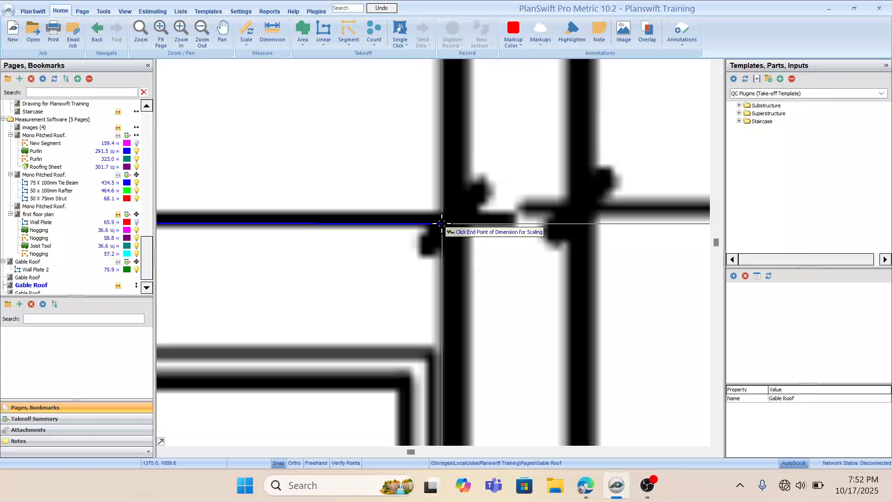
left_click(441, 223)
scroll(375, 228, "down", 5)
scroll(375, 230, "up", 2)
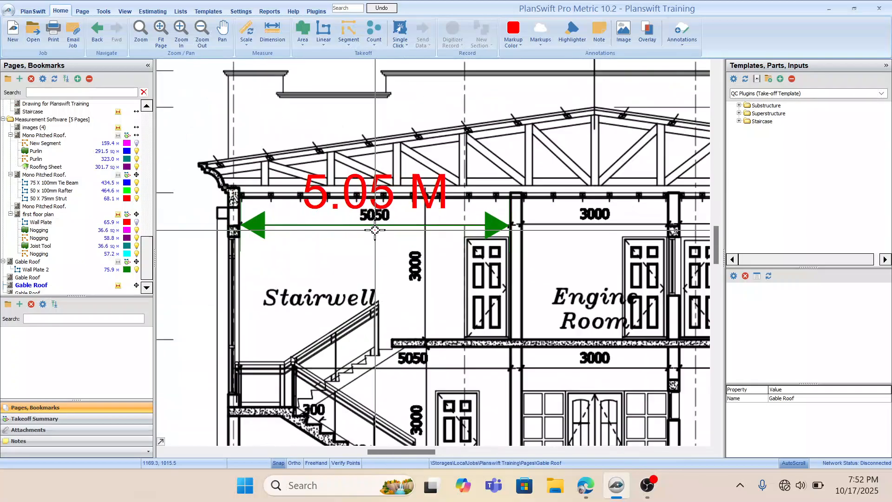
scroll(375, 230, "down", 4)
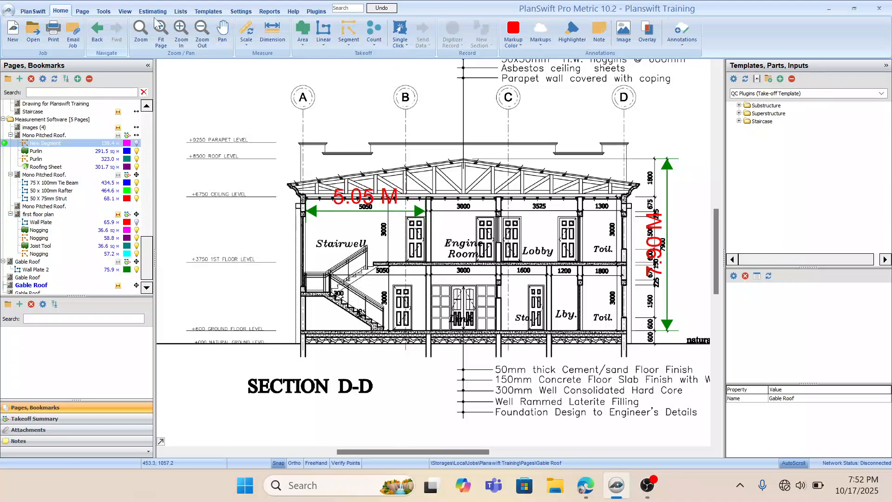
Measure the Engine Room's width along its 3000 dimension line to check the page scale.
left_click(274, 28)
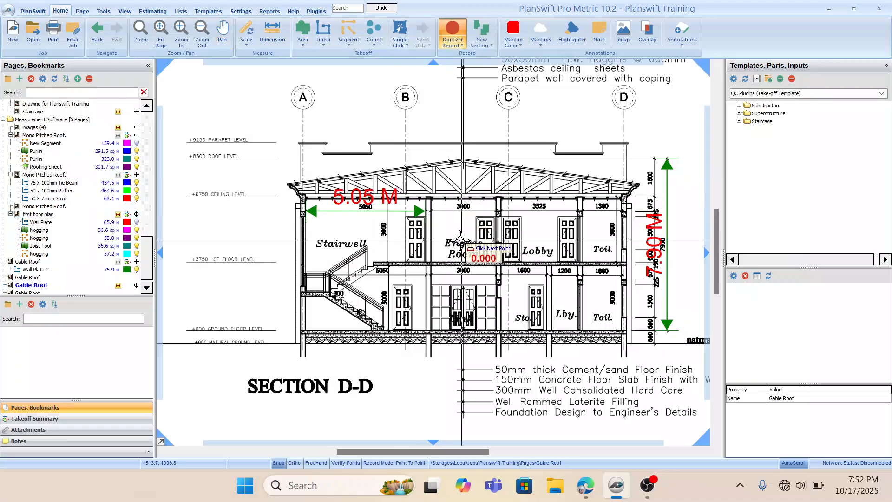
scroll(464, 199, "up", 5)
left_click(369, 196)
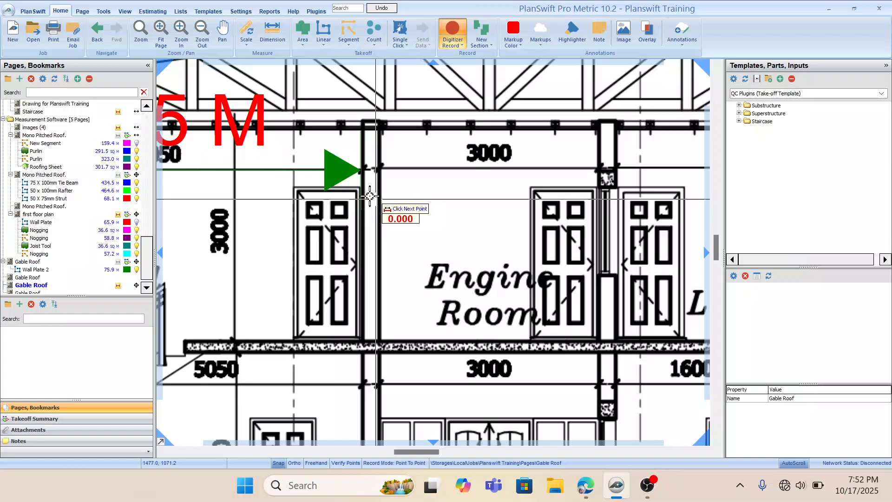
left_click(381, 168)
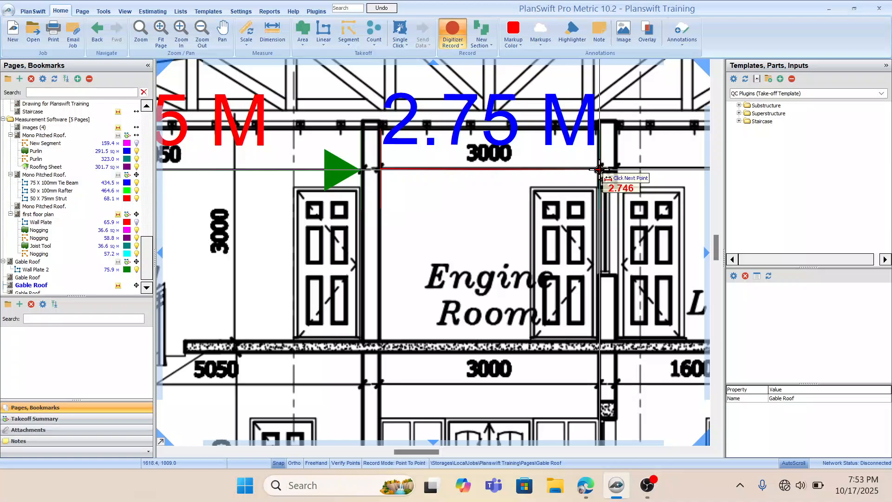
left_click(599, 168)
Measure the ground-floor store's width along its 1600 dimension line to check the horizontal scale.
mouse_move(604, 274)
left_mouse_down()
mouse_move(562, 185)
mouse_move(455, 281)
mouse_move(453, 223)
left_mouse_up()
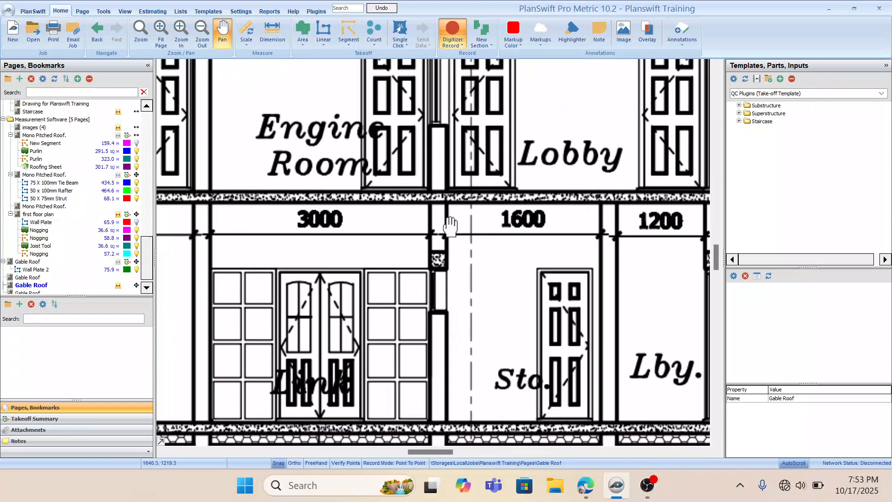
left_click(452, 225)
scroll(451, 224, "up", 3)
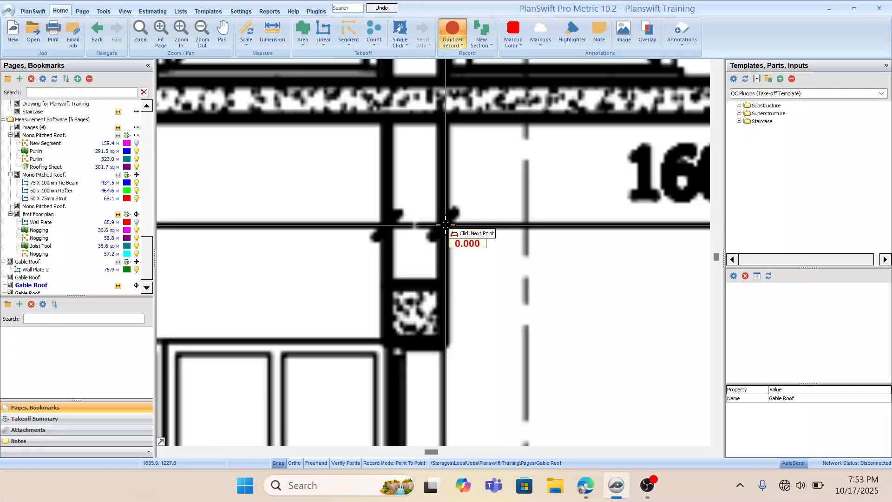
scroll(447, 225, "down", 3)
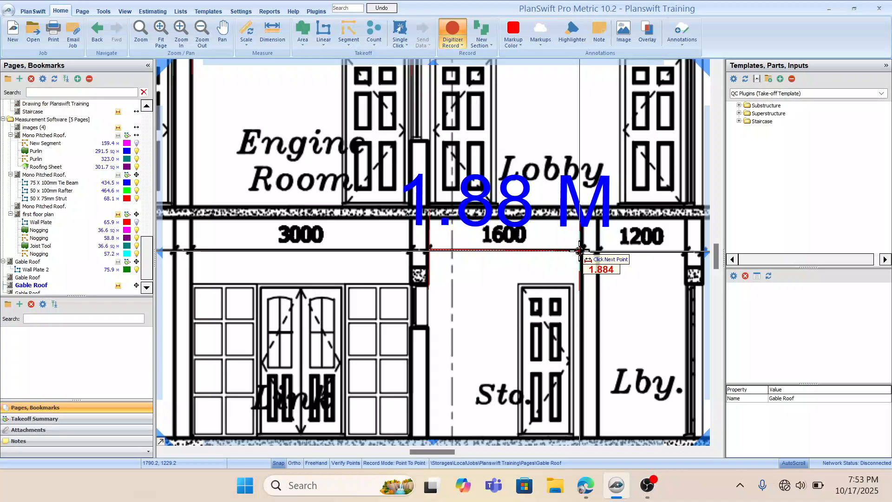
scroll(579, 248, "down", 5)
scroll(571, 251, "up", 6)
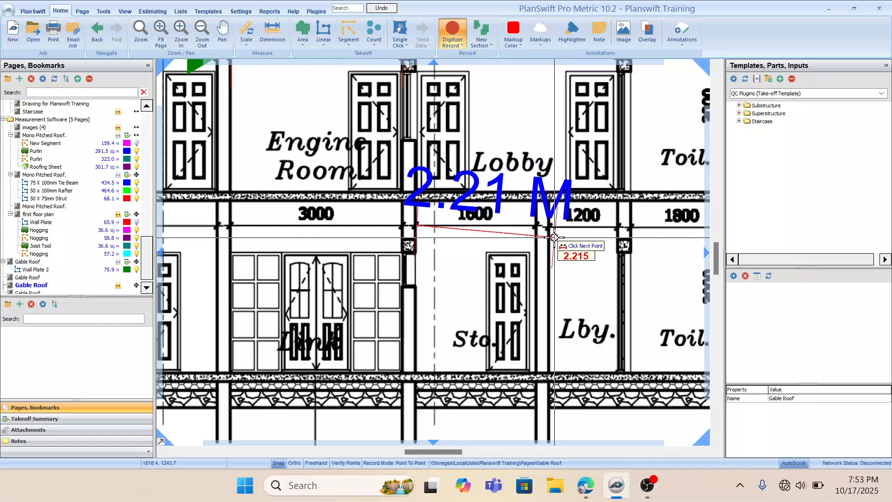
Try to measure the ground-floor lobby's width along its 1200 dimension line.
left_click(549, 230)
scroll(549, 231, "up", 5)
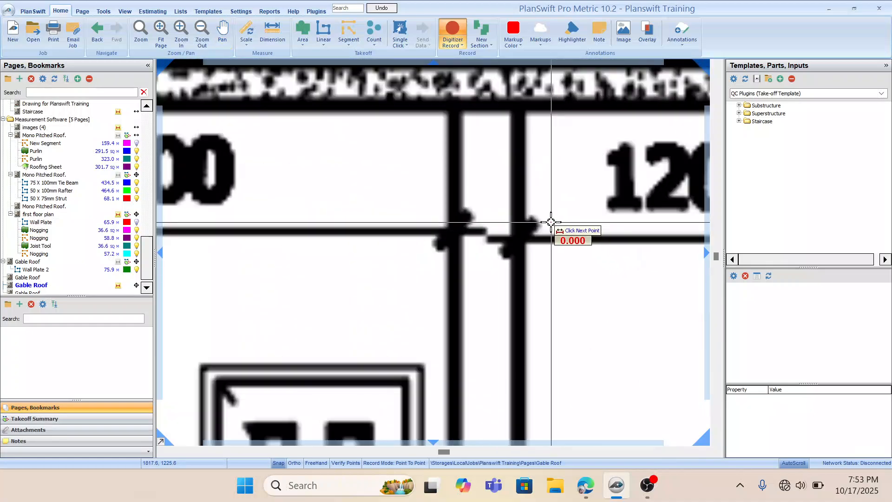
scroll(478, 238, "down", 3)
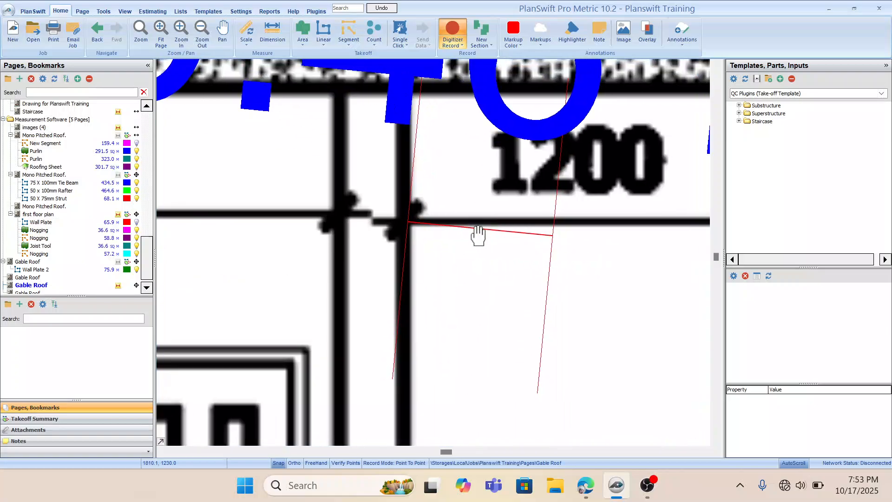
scroll(537, 193, "up", 3)
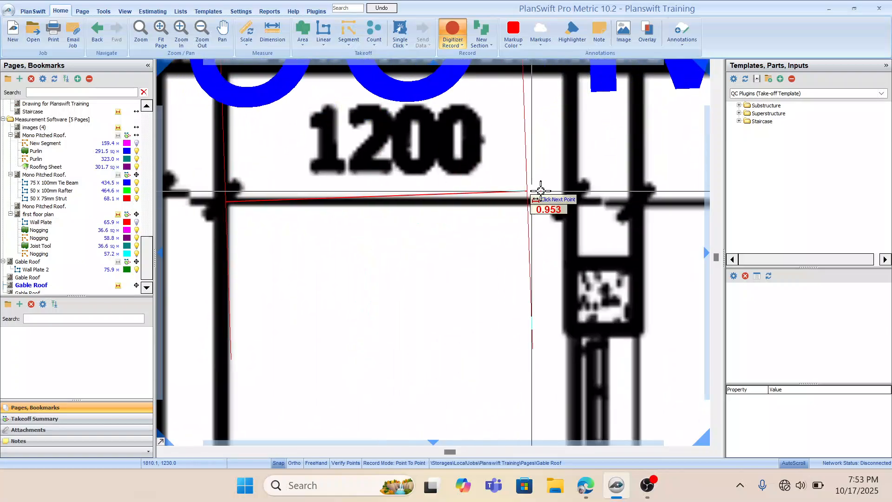
left_click(564, 203)
scroll(564, 203, "down", 5)
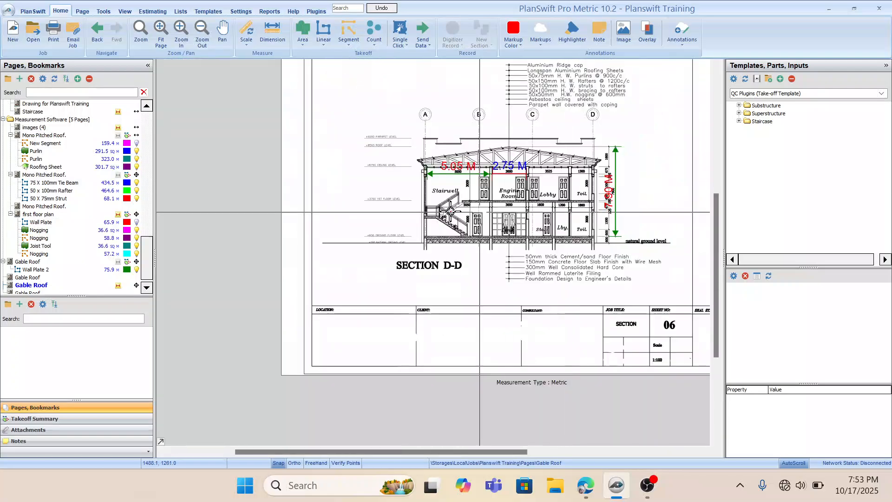
Delete the horizontal 5.05 M scale dimension from the upper Stairwell and confirm the deletion.
scroll(459, 218, "up", 5)
left_click_drag(459, 217, 504, 231)
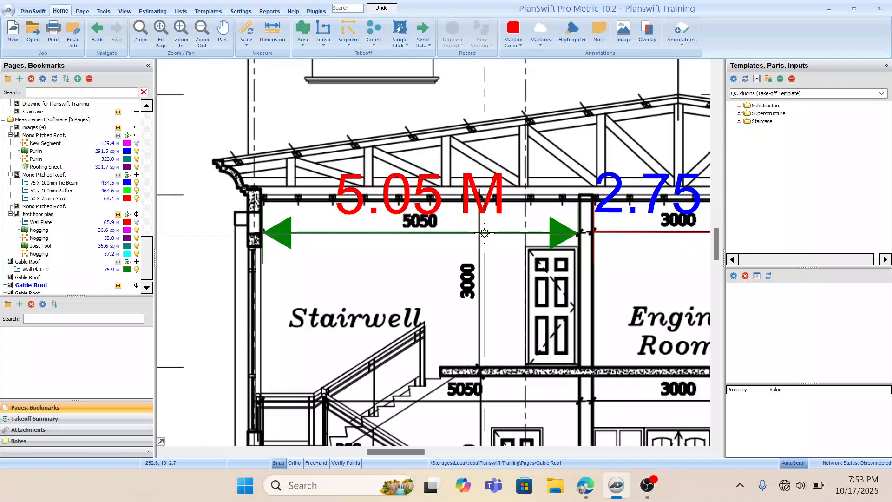
left_click(486, 232)
key("Delete")
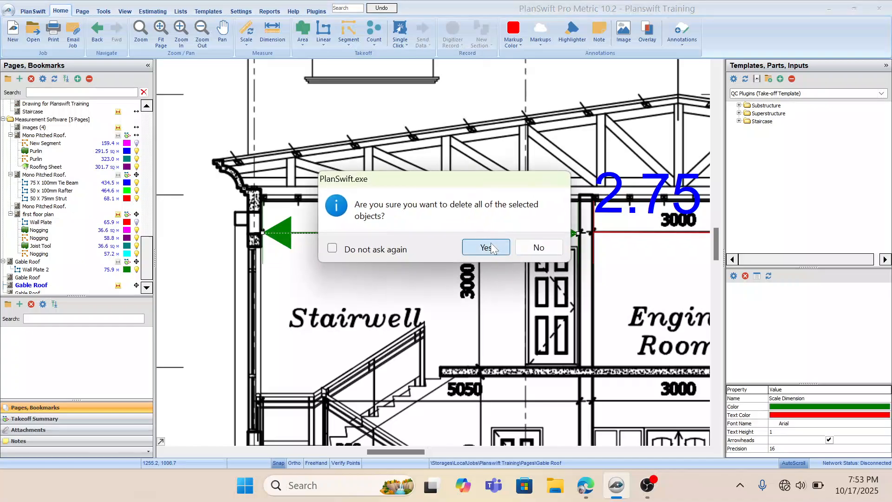
left_click(492, 247)
Delete the width measurement drawn across the upper Engine Room and confirm the deletion.
left_click_drag(675, 220, 472, 185)
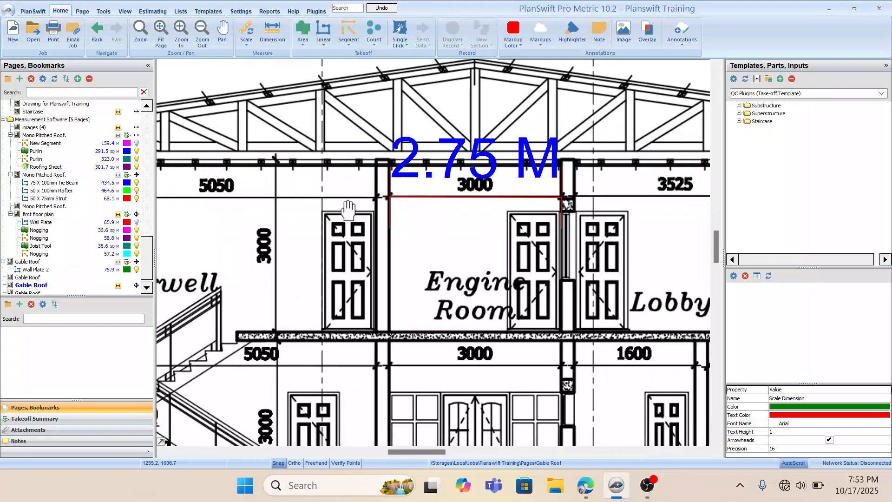
left_click(468, 197)
key("Delete")
left_click(486, 242)
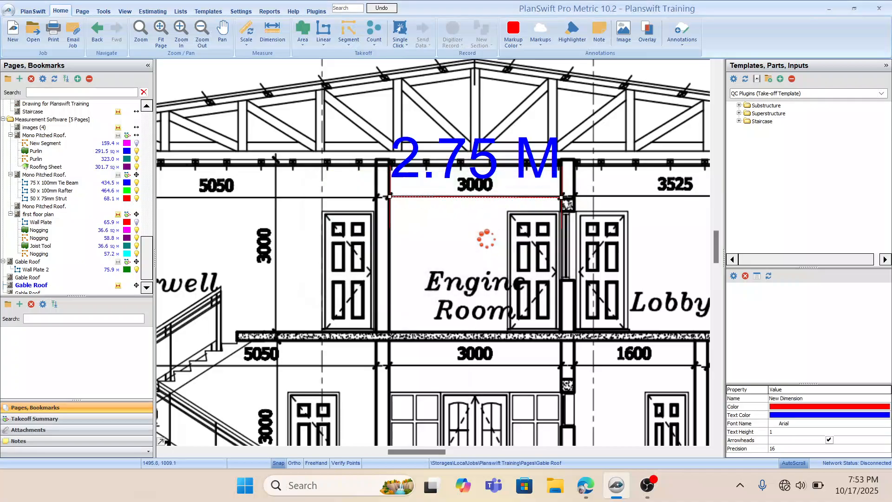
Examine the vertical scale dimension beside Section D-D at both ends of the 7900 overall height.
left_click_drag(669, 241, 506, 225)
scroll(507, 226, "down", 2)
left_click_drag(560, 276, 460, 264)
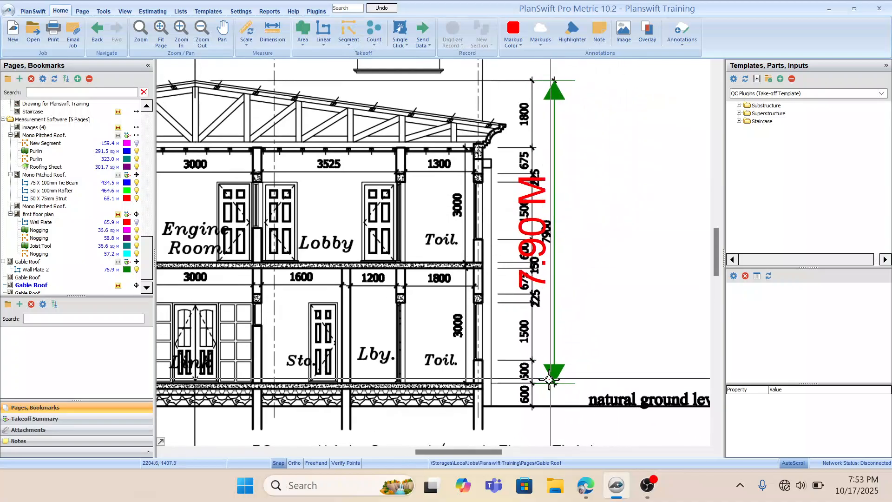
scroll(549, 380, "up", 4)
scroll(538, 306, "up", 5)
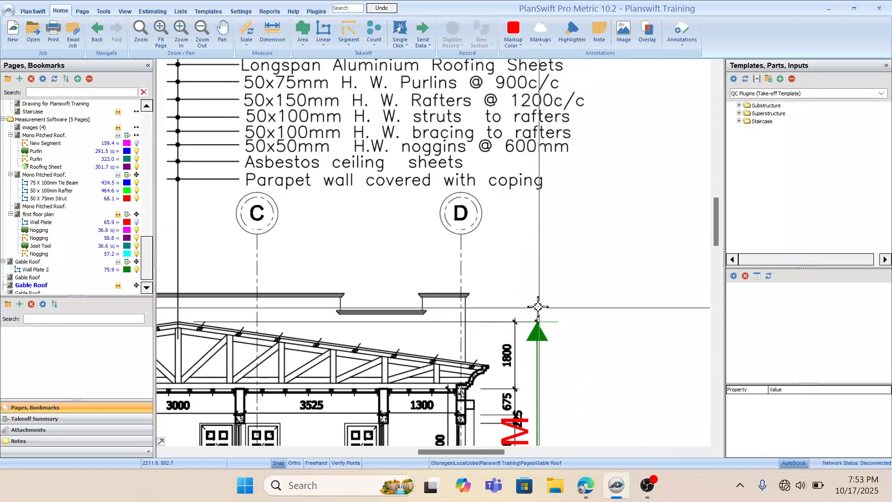
scroll(561, 210, "down", 5)
scroll(576, 325, "up", 3)
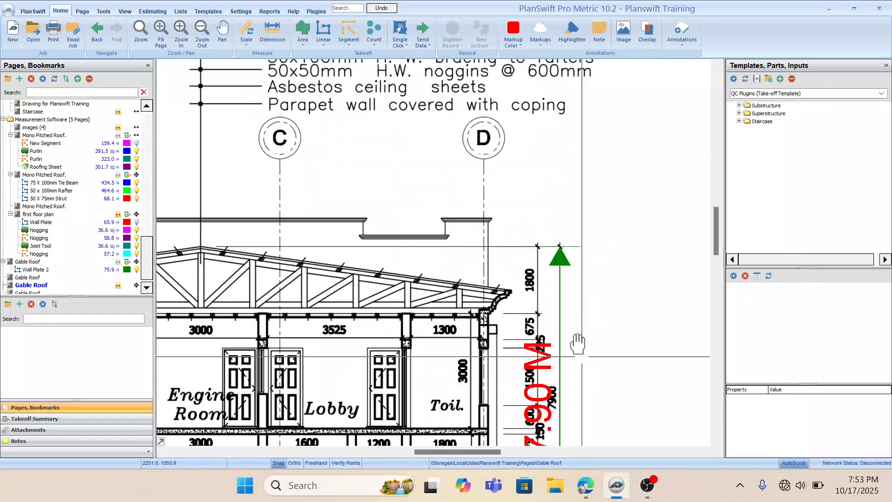
scroll(576, 325, "down", 4)
left_click_drag(575, 318, 583, 313)
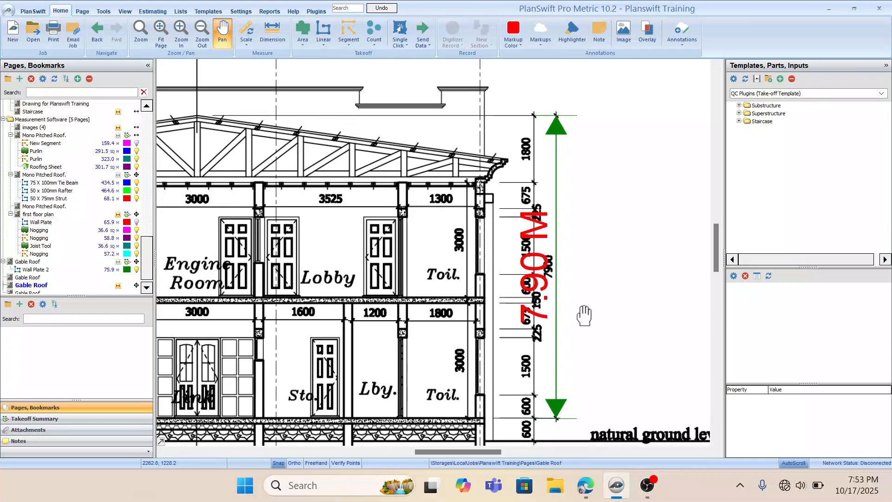
left_click_drag(190, 279, 398, 273)
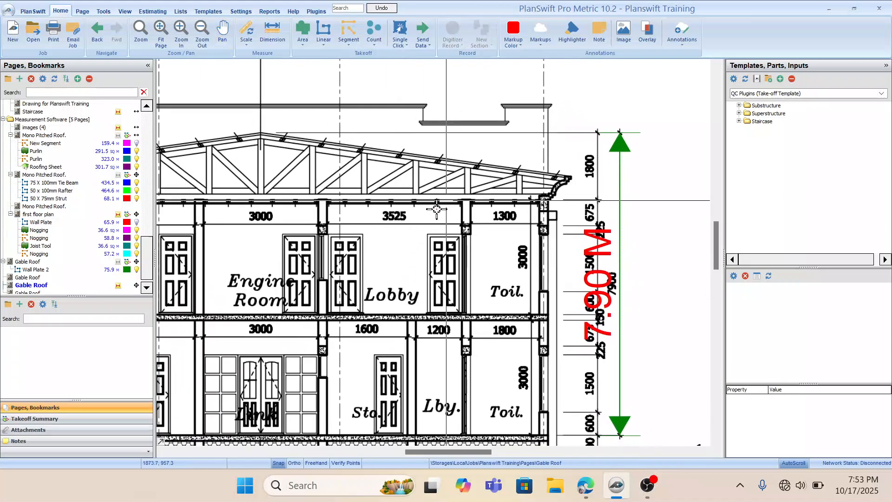
Measure the ground-floor lobby's width between the inner wall faces along its 1200 dimension line.
left_click(272, 32)
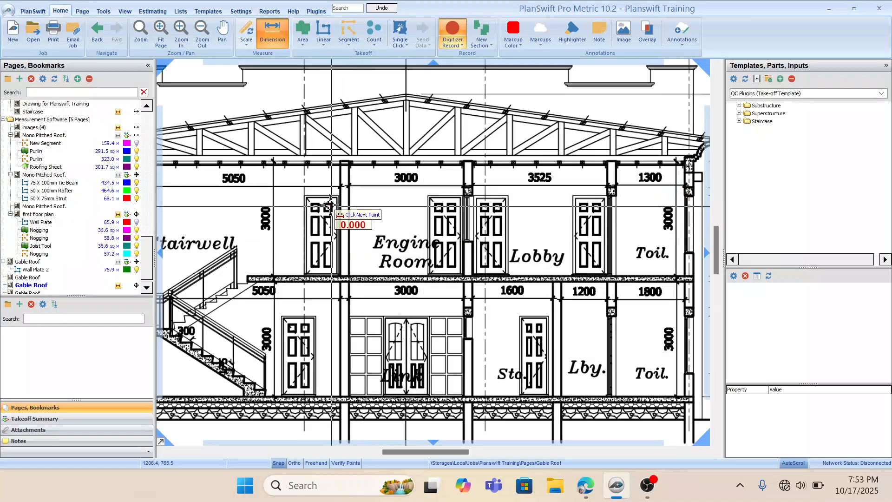
scroll(403, 302, "down", 4)
scroll(404, 302, "up", 6)
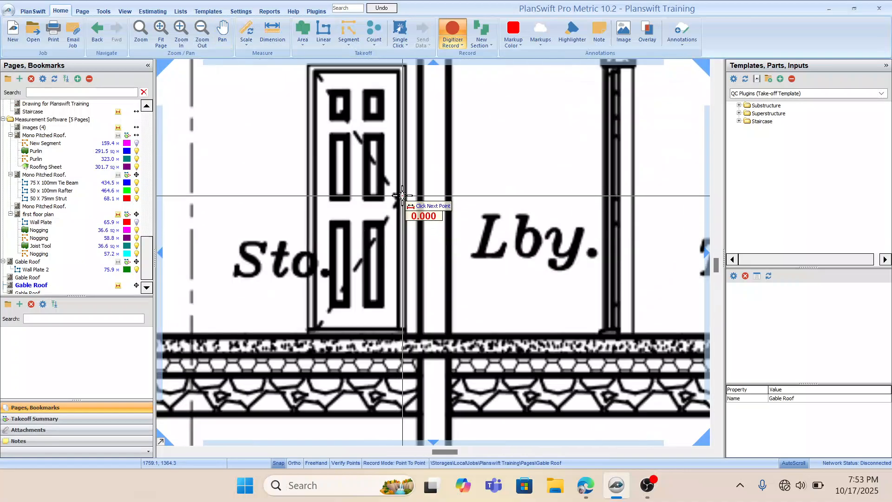
scroll(399, 230, "up", 4)
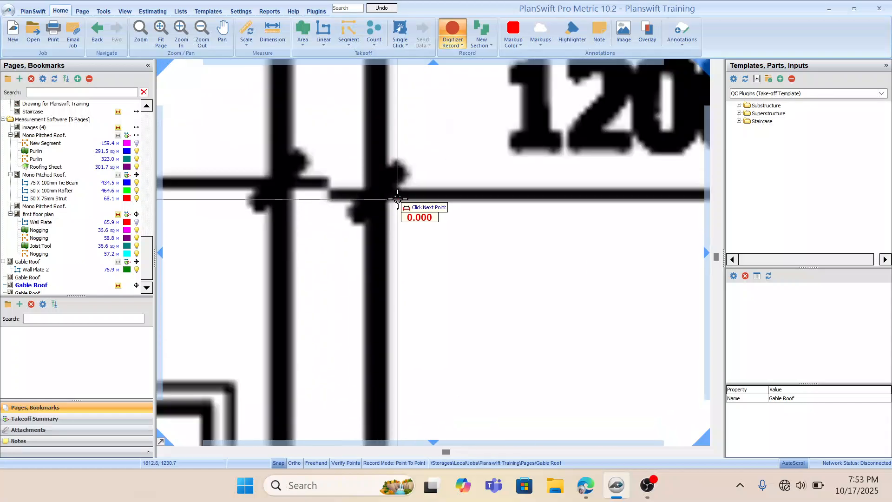
left_click(384, 195)
scroll(383, 195, "down", 5)
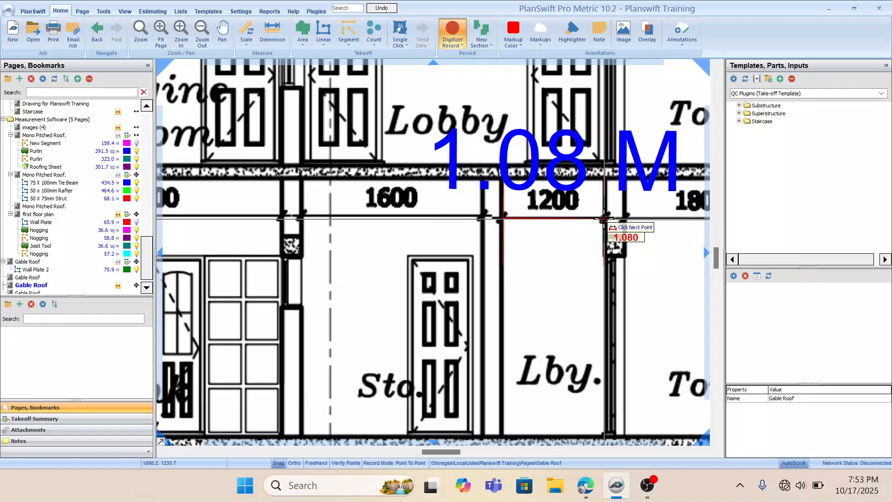
left_click(603, 218)
Measure the building's overall height between the two ends of the 7900 dimension to check the vertical scale.
scroll(384, 259, "right", 10)
scroll(360, 277, "down", 3)
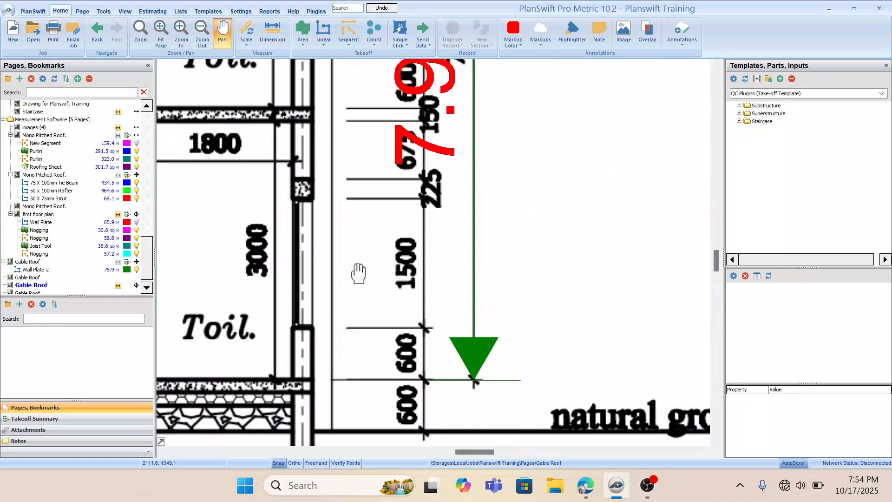
left_click(485, 321)
scroll(532, 200, "up", 5)
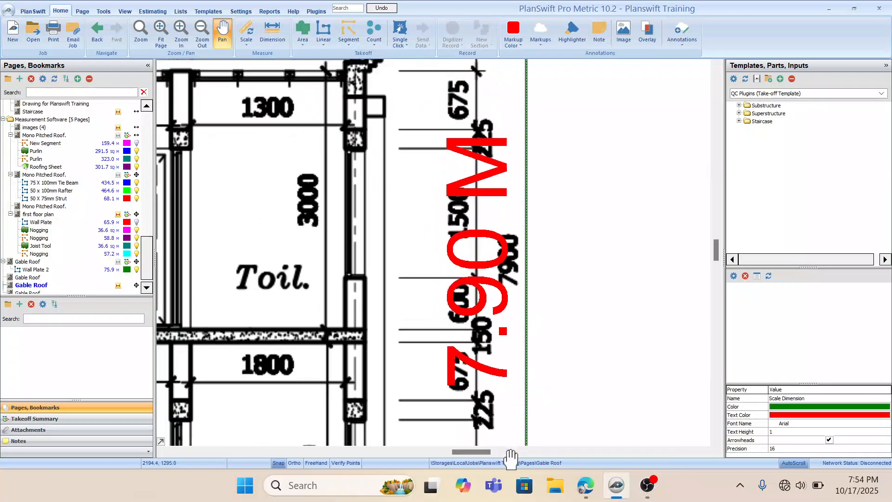
scroll(532, 200, "up", 1)
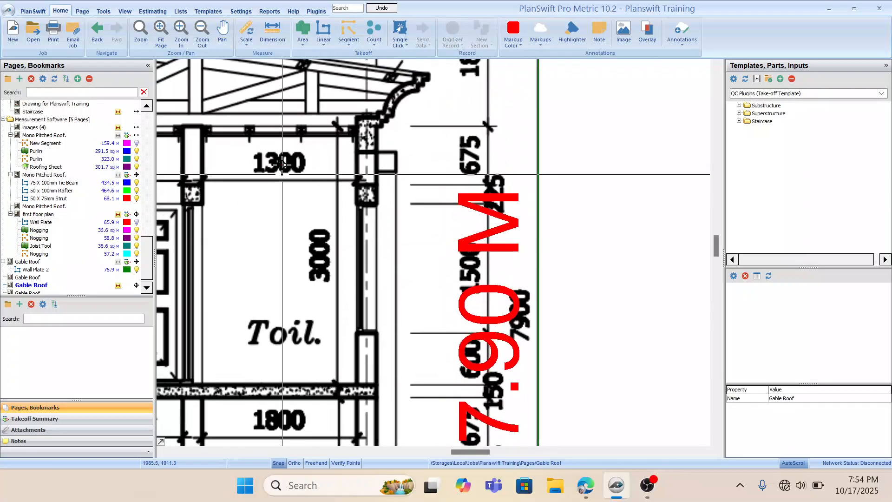
left_click(272, 31)
scroll(553, 151, "up", 3)
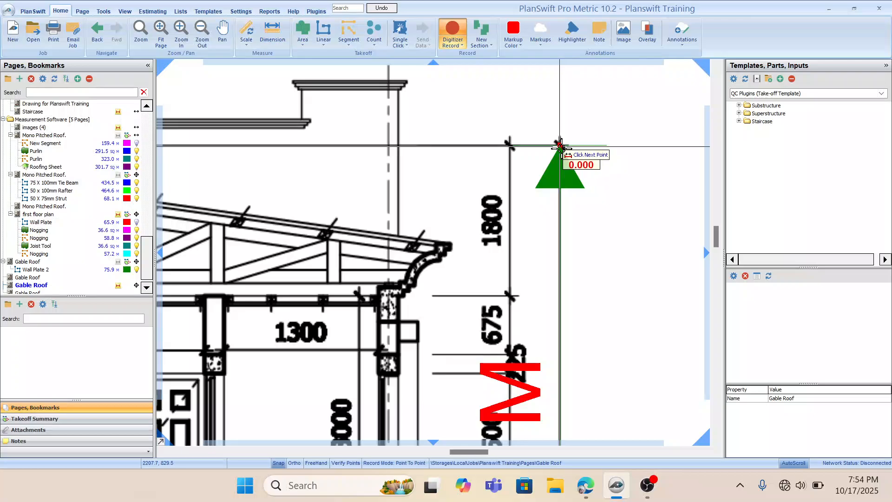
scroll(559, 148, "down", 5)
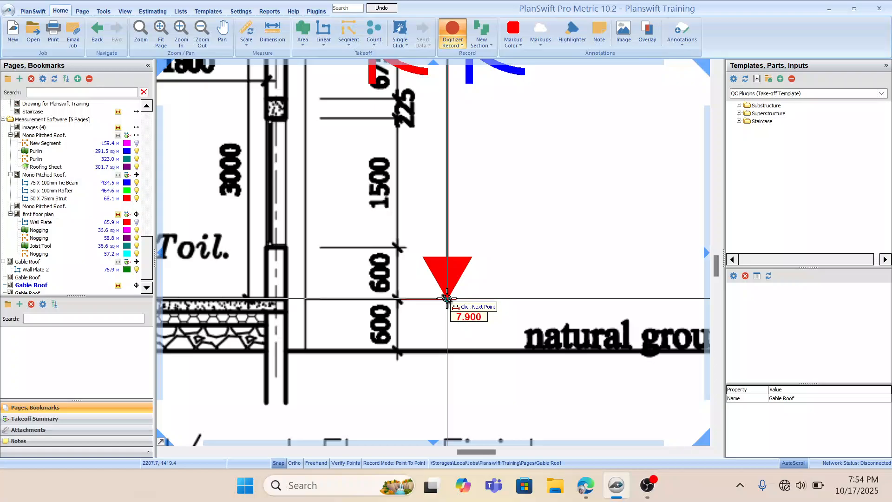
left_click(447, 298)
Measure the lower 1500 height between its two tick marks in the vertical dimension chain beside the ground-floor toilet.
scroll(358, 198, "up", 3)
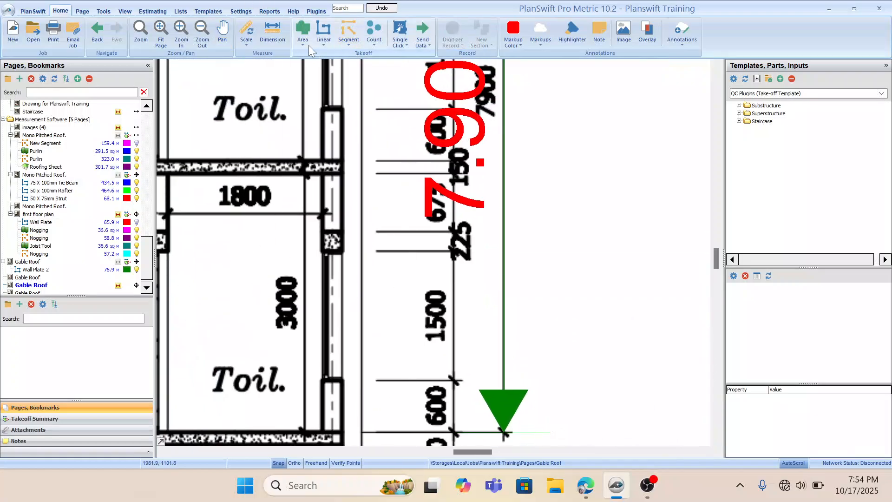
left_click(272, 29)
scroll(465, 233, "down", 1)
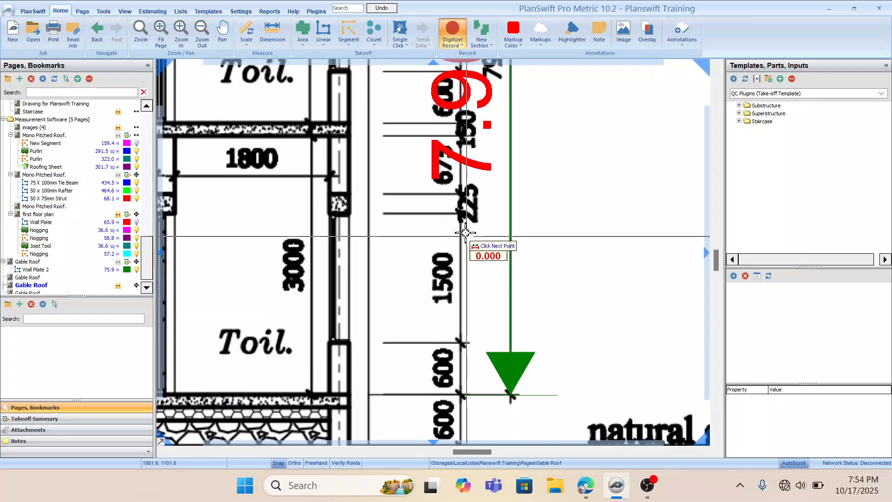
left_click(458, 213)
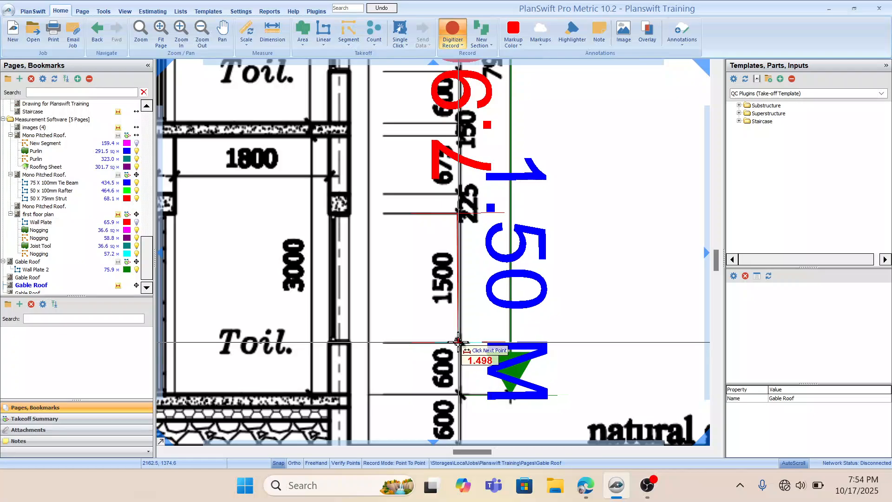
left_click(457, 341)
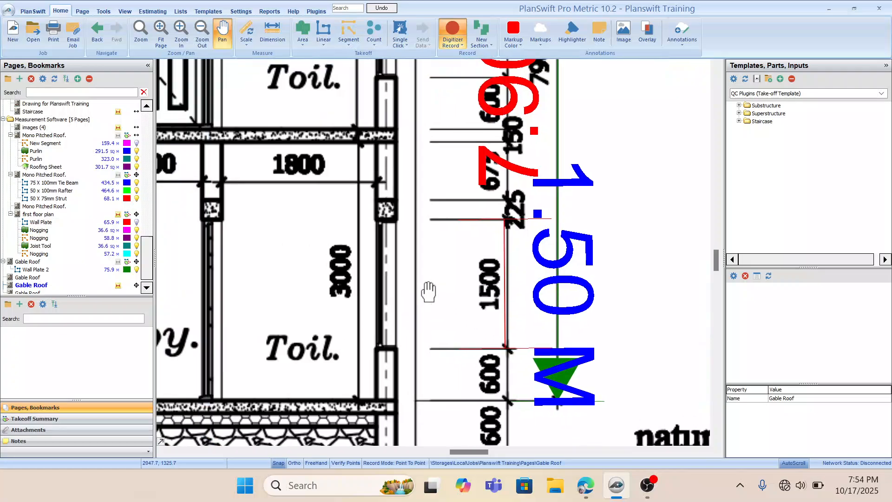
Measure the ground-floor toilet's width along its 1800 dimension line, then discard that measurement.
scroll(424, 291, "left", 5)
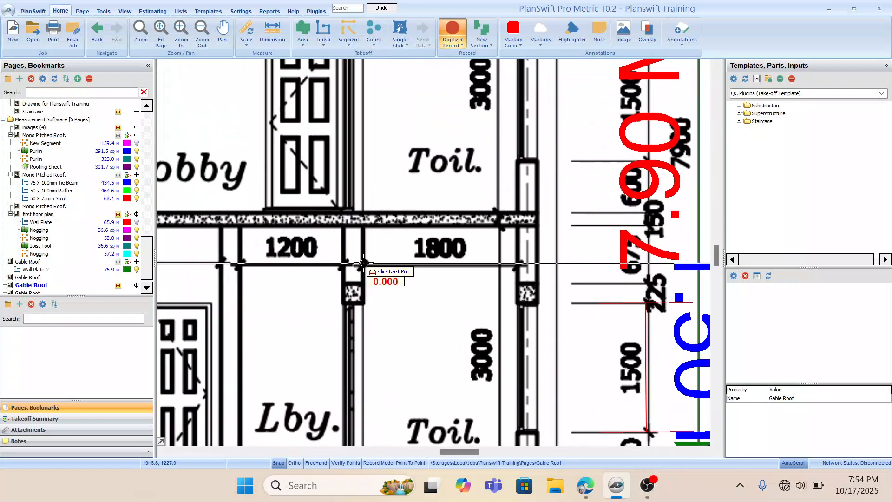
left_click(363, 264)
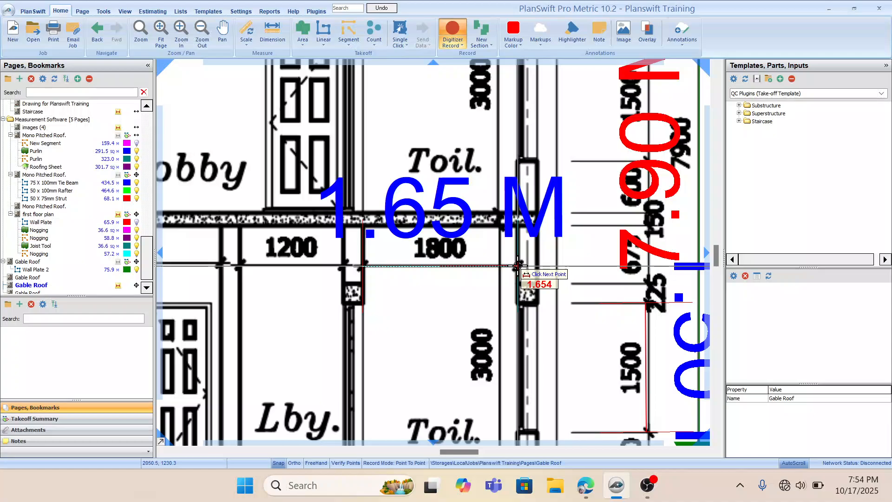
key("Escape")
scroll(391, 317, "down", 4)
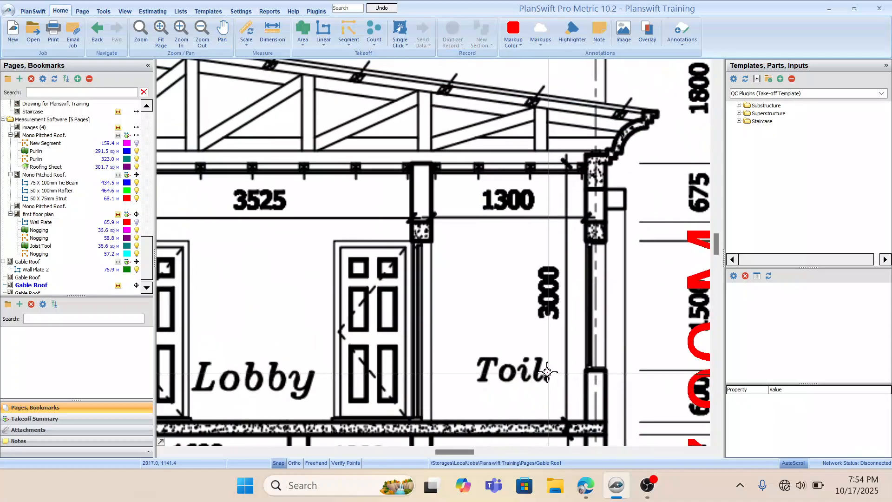
left_click_drag(392, 317, 442, 313)
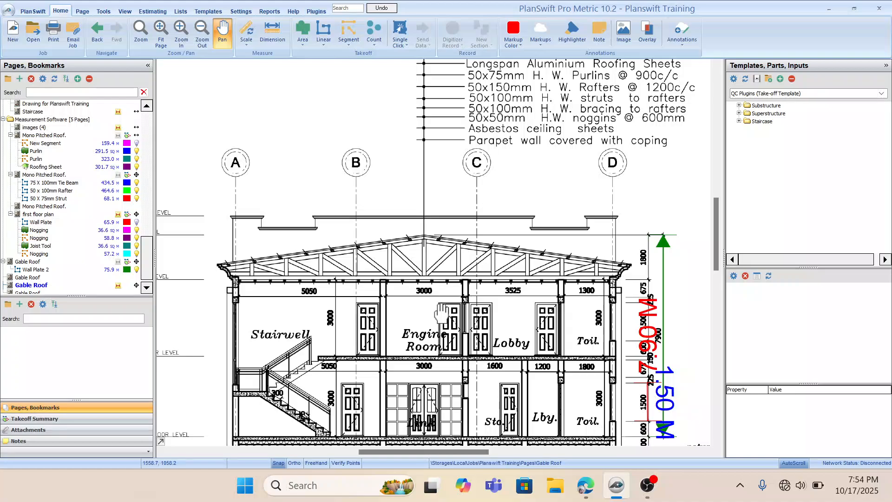
scroll(442, 314, "down", 3)
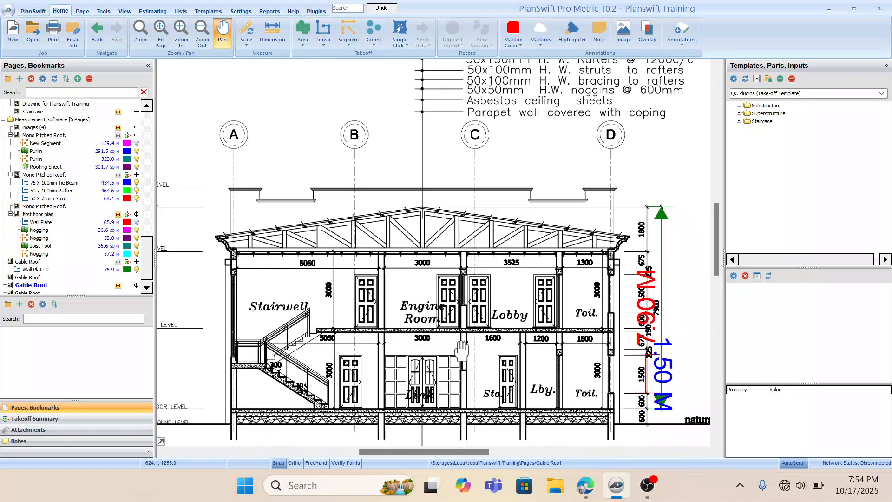
Examine the roof truss and its tie beam, rafters and struts in Section D-D.
key("Escape")
scroll(548, 372, "down", 1)
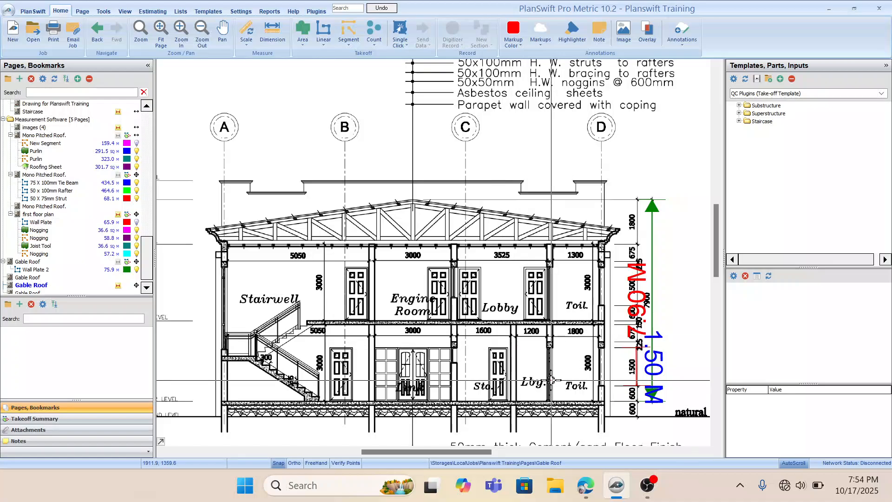
left_click_drag(342, 318, 375, 325)
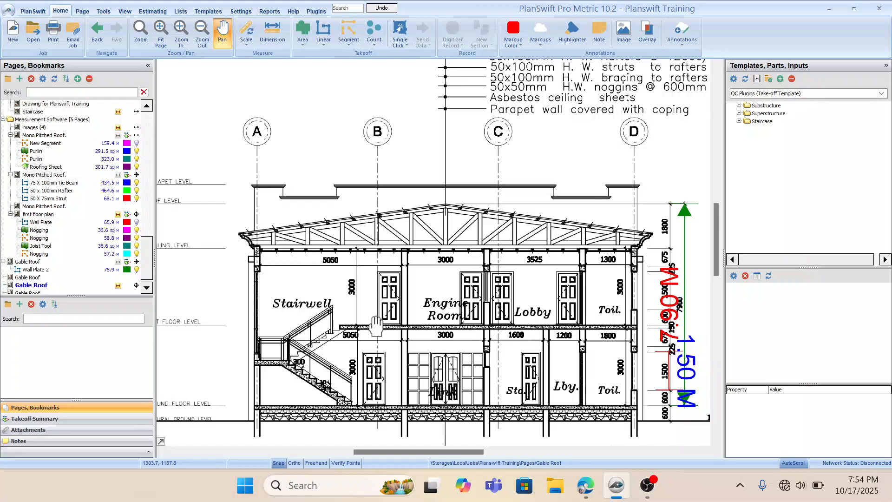
key("Escape")
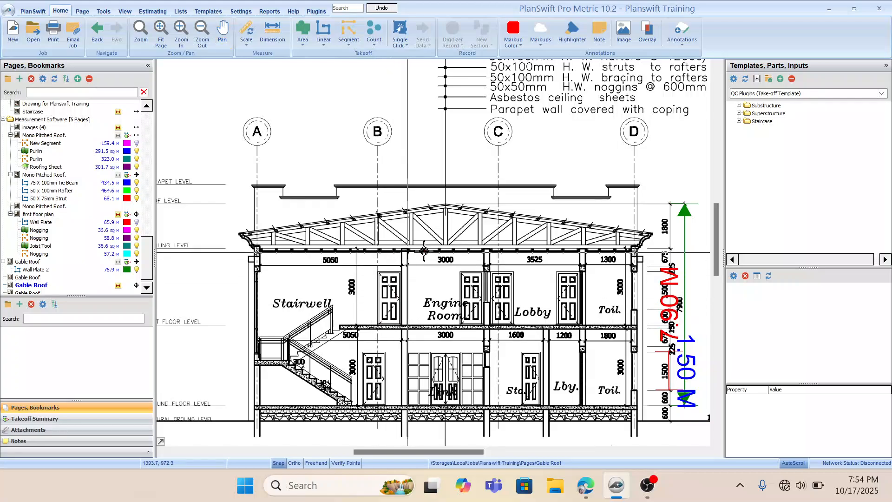
left_click_drag(670, 245, 611, 237)
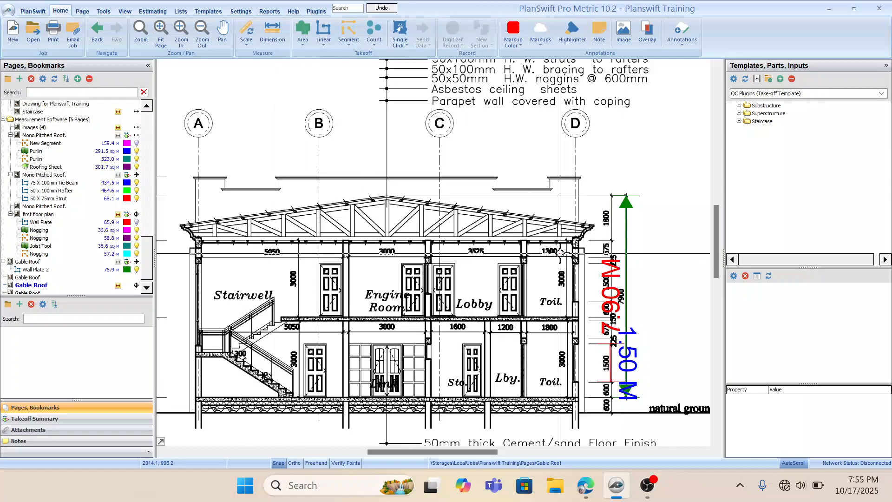
mouse_move(535, 267)
left_mouse_down()
mouse_move(622, 276)
mouse_move(557, 285)
left_mouse_up()
scroll(557, 284, "down", 1)
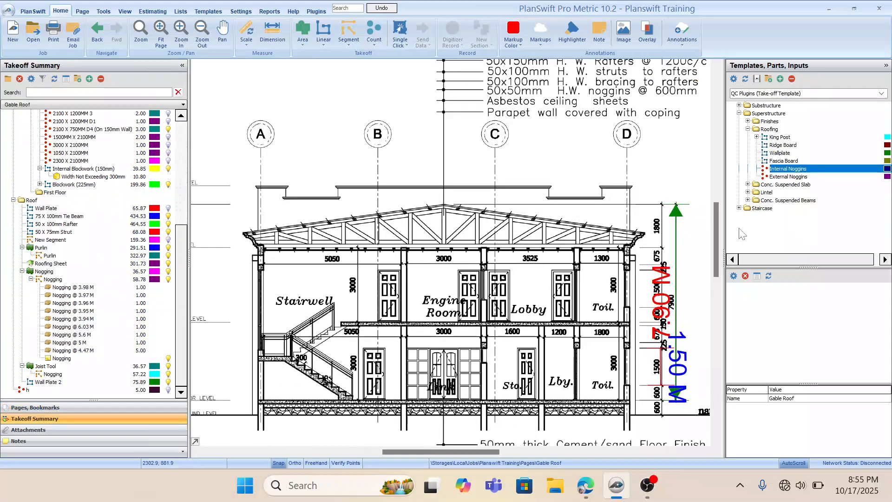
scroll(487, 293, "down", 1)
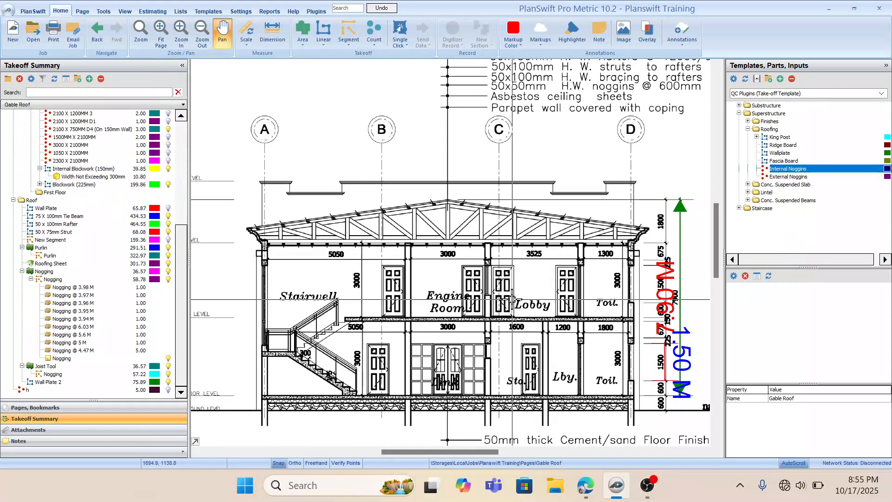
scroll(362, 265, "left", 1)
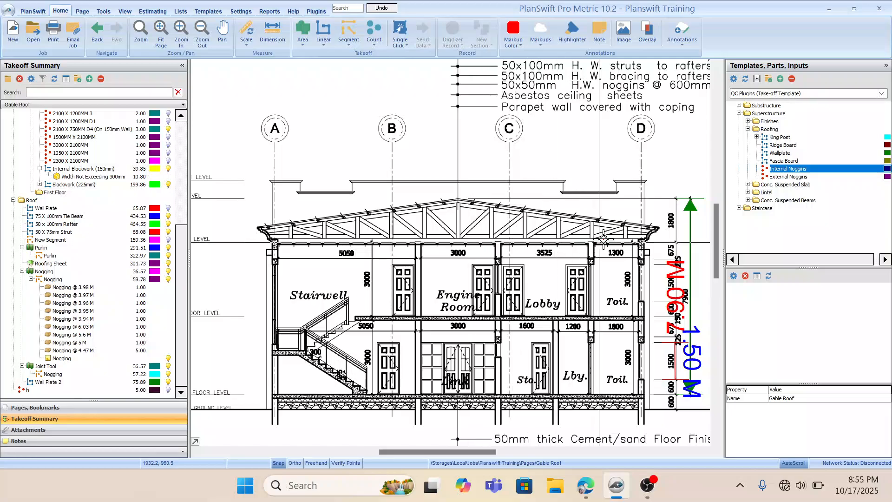
scroll(453, 232, "down", 1)
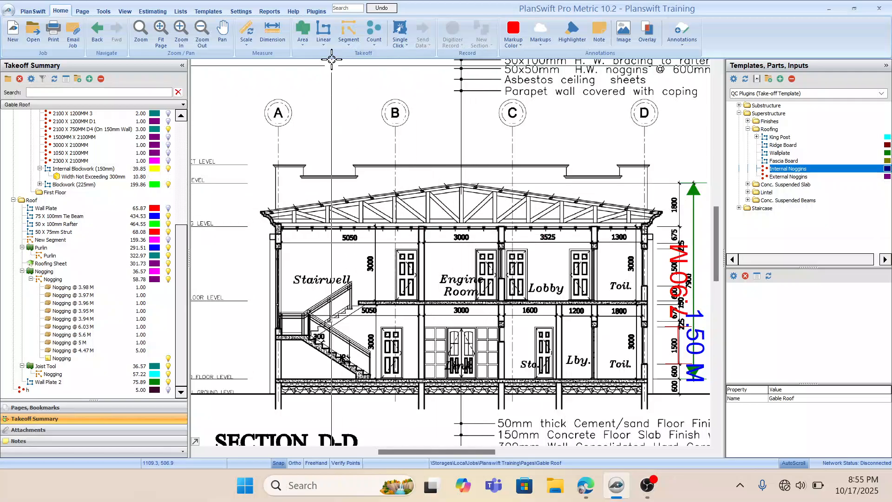
Create a solid red linear takeoff named Tiebeam in the Roof folder.
left_click(323, 30)
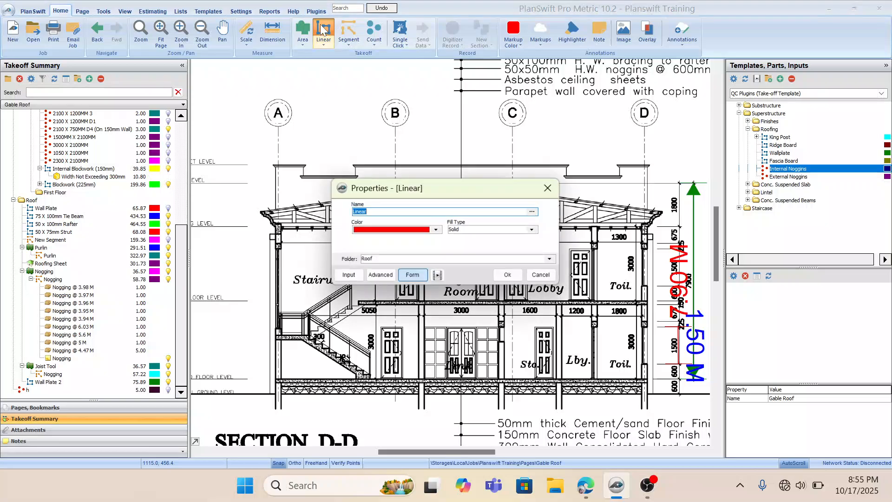
left_click_drag(468, 188, 458, 296)
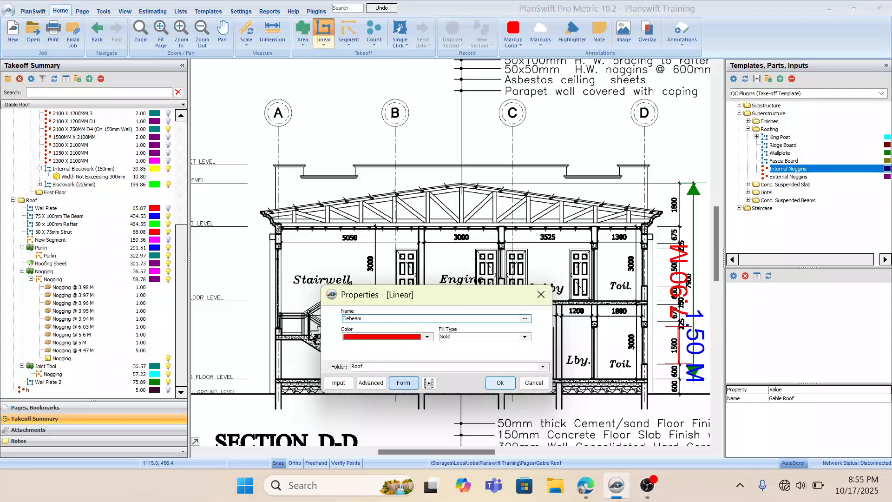
left_click(500, 384)
Trace the tie beam along the truss's bottom chord between the outer wall faces at grids A and D, about 13.79 m.
left_click(300, 229)
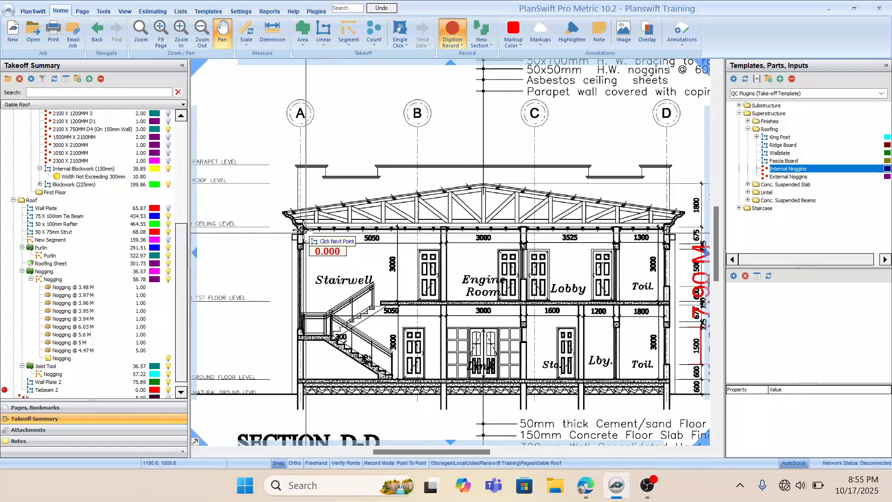
scroll(300, 230, "up", 5)
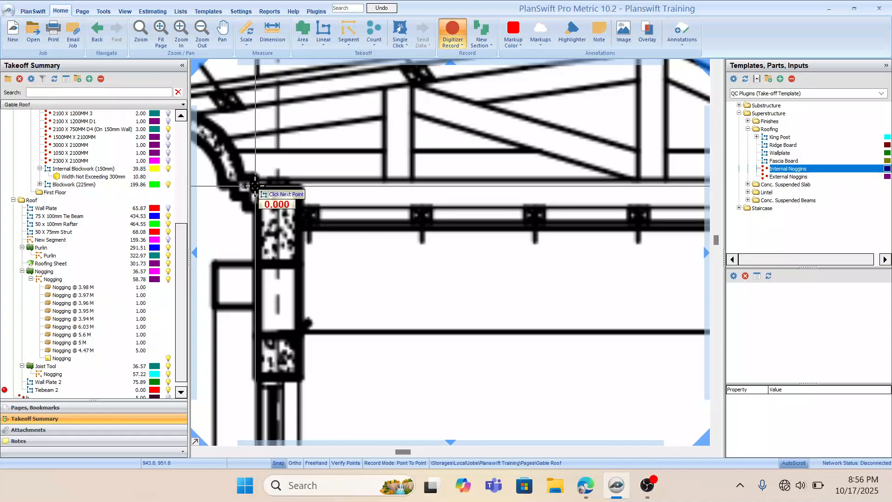
scroll(308, 195, "down", 5)
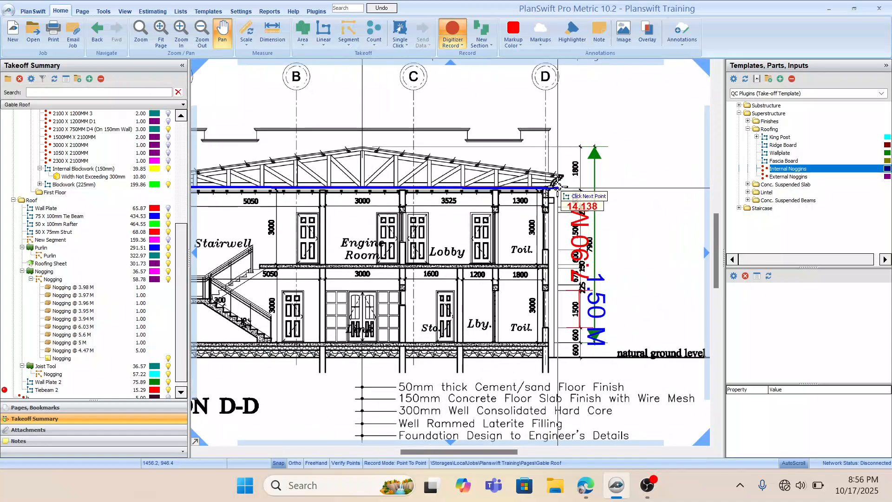
scroll(557, 187, "up", 3)
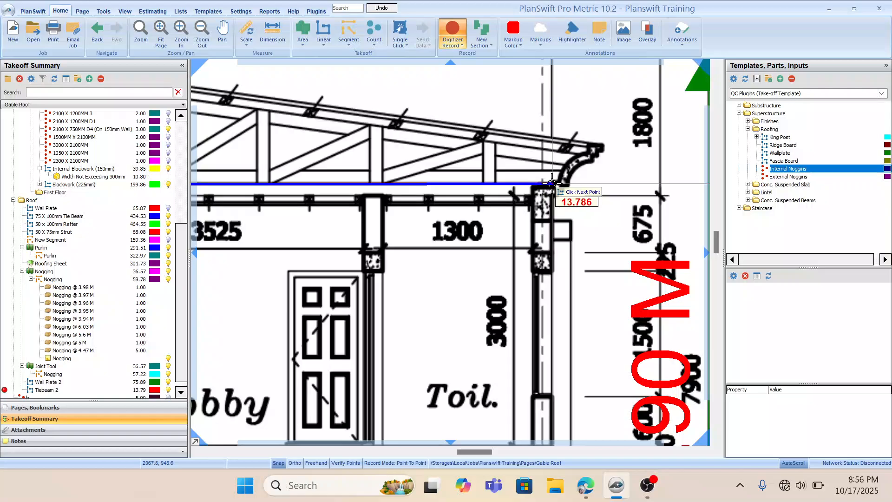
double_click(552, 183)
scroll(551, 183, "down", 5)
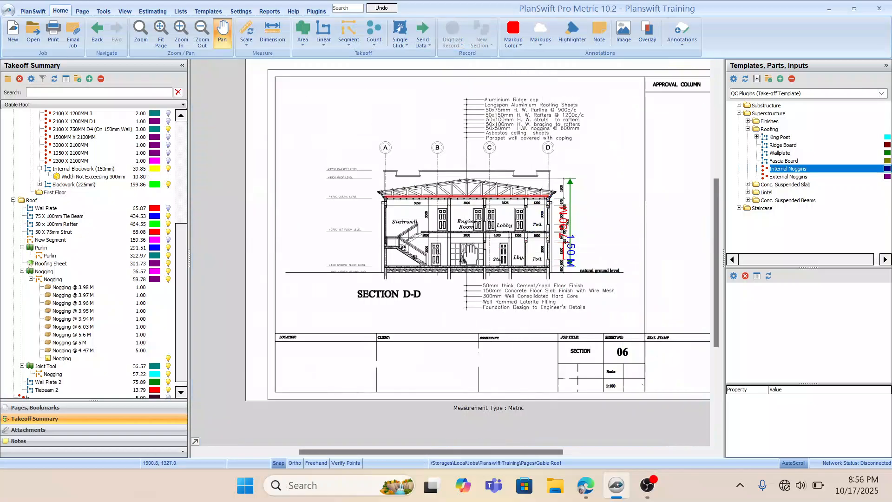
Set the tie beam takeoff's quantity formula to [Takeoff] * 16.
left_click_drag(469, 253, 487, 256)
left_click(52, 396)
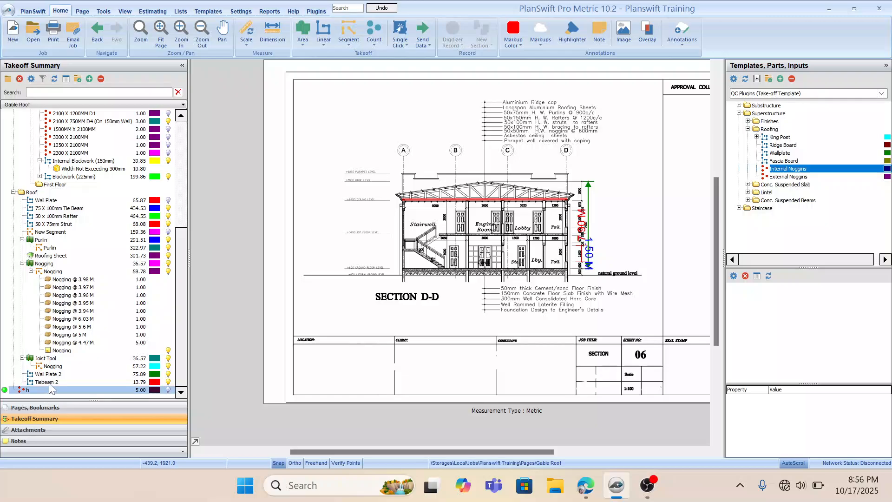
left_click(57, 382)
double_click(57, 384)
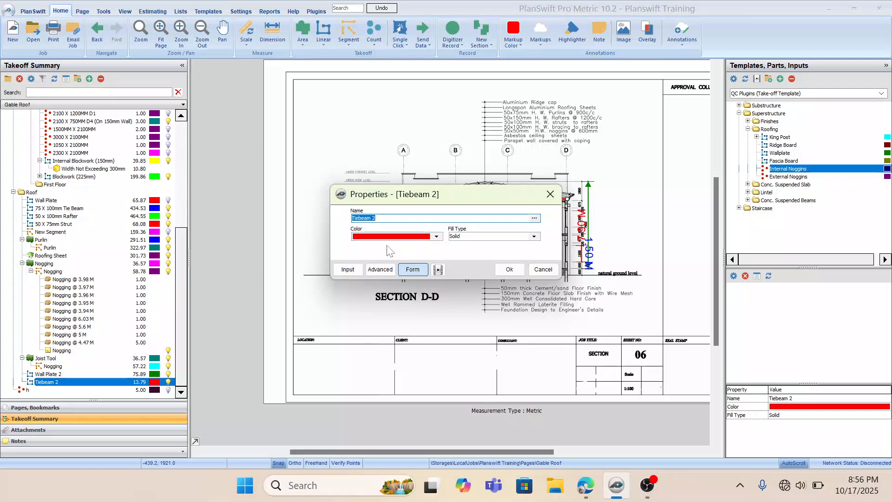
left_click(550, 195)
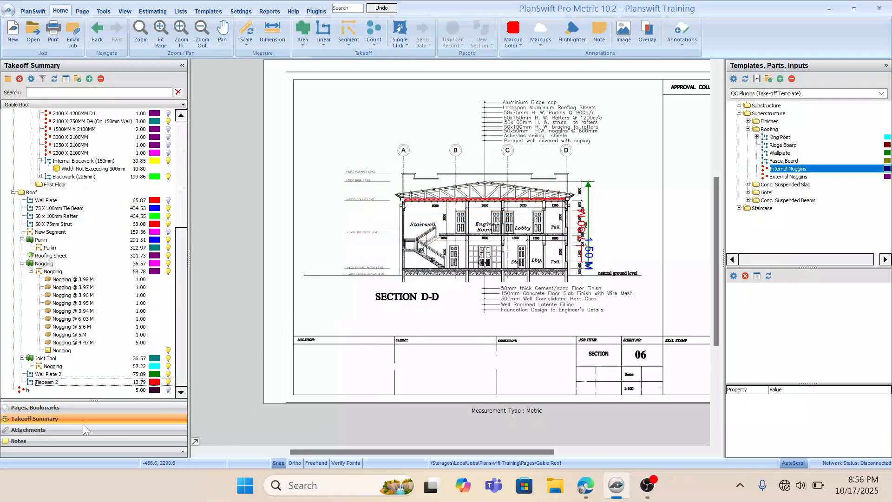
double_click(60, 383)
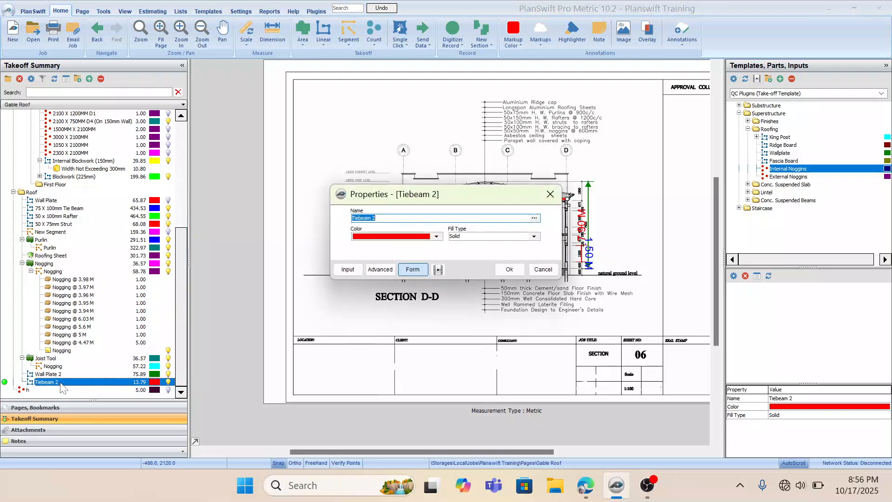
left_click(379, 270)
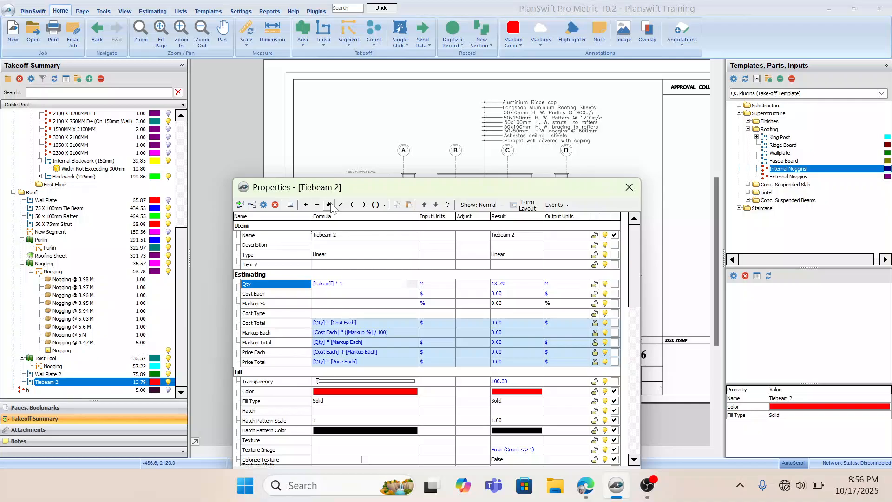
left_click_drag(492, 190, 474, 123)
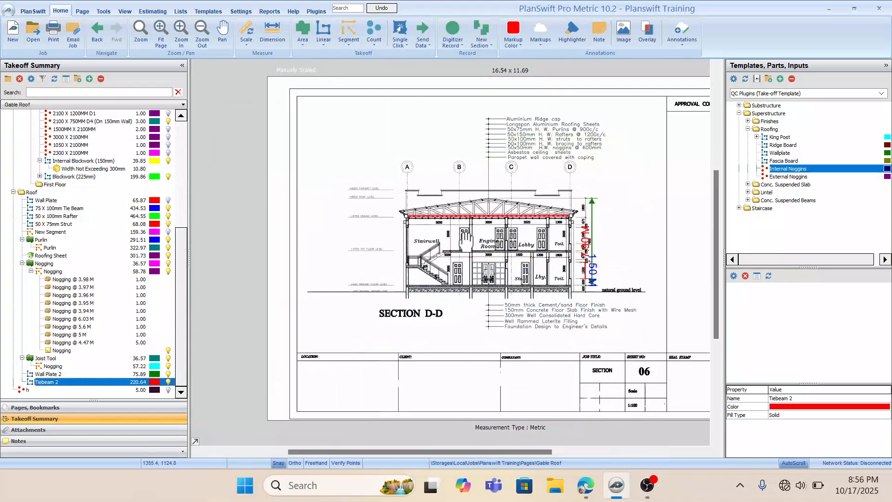
Create a solid green linear takeoff named Rafter in the Roof folder.
scroll(421, 190, "up", 5)
scroll(519, 259, "down", 5)
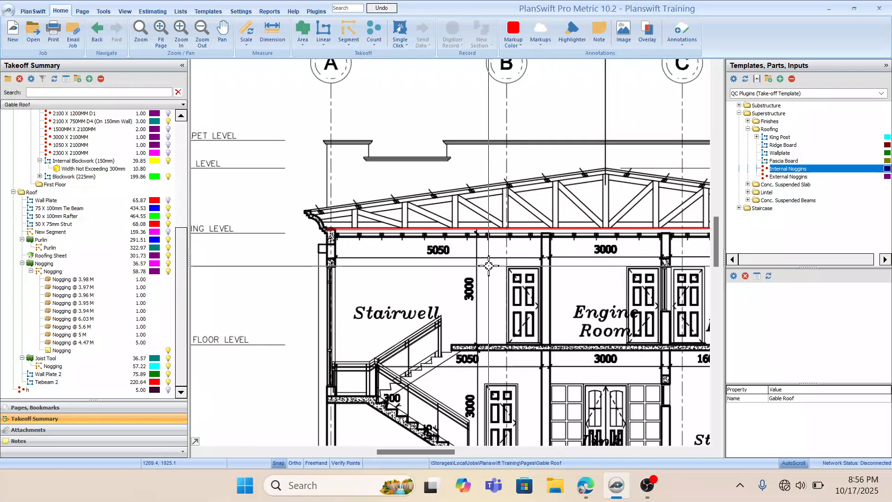
scroll(507, 242, "up", 6)
scroll(507, 243, "down", 4)
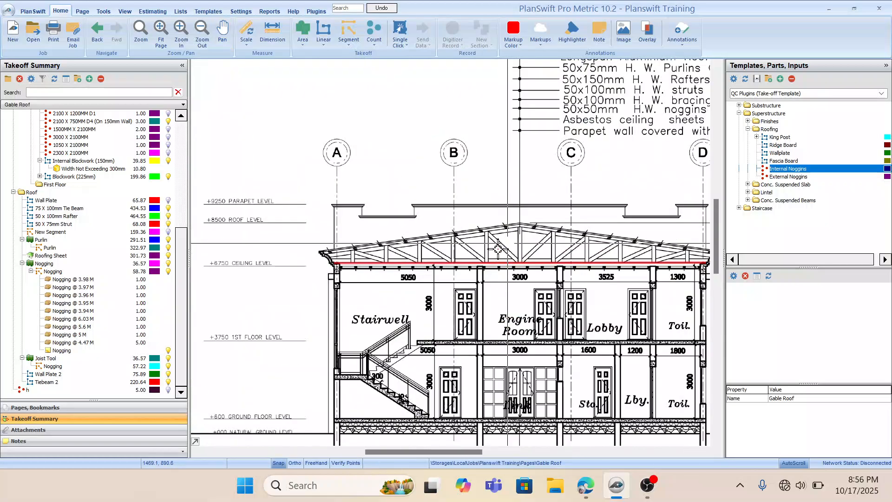
left_click_drag(626, 205, 591, 181)
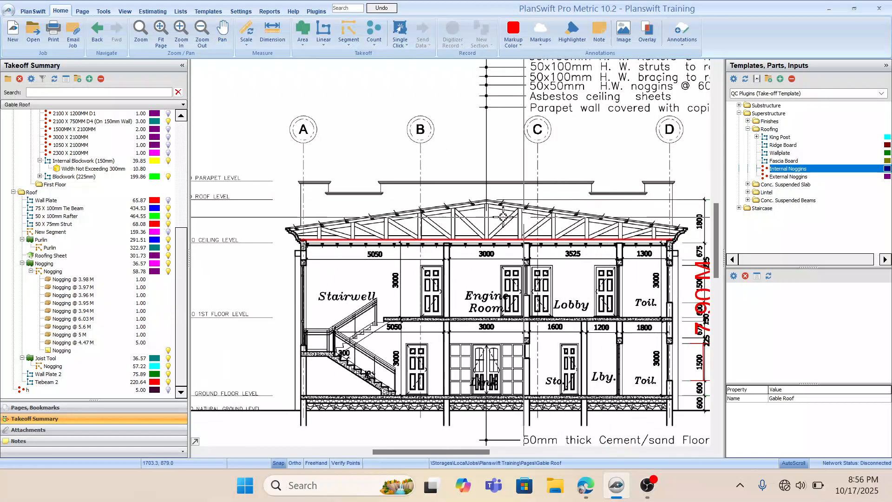
left_click(324, 29)
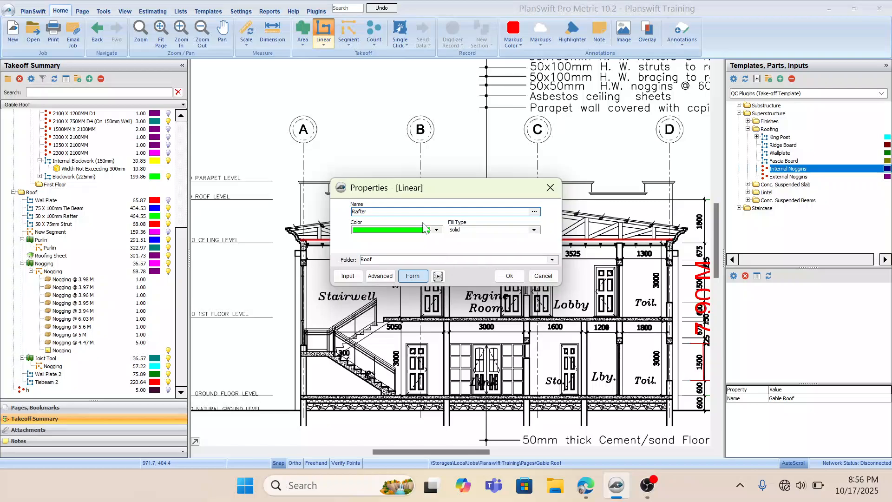
left_click(510, 277)
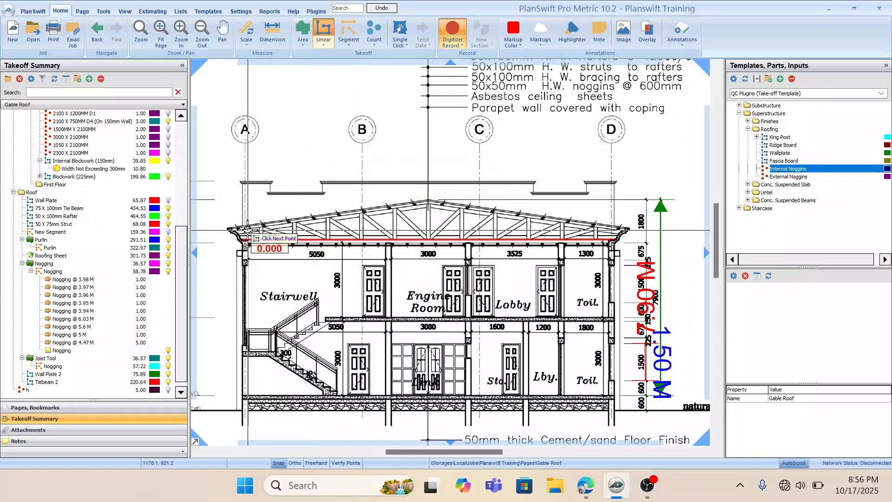
Trace the first rafter slope from the eave at grid A up to the truss's ridge, about 7.12 m.
scroll(282, 246, "up", 6)
scroll(353, 245, "down", 5)
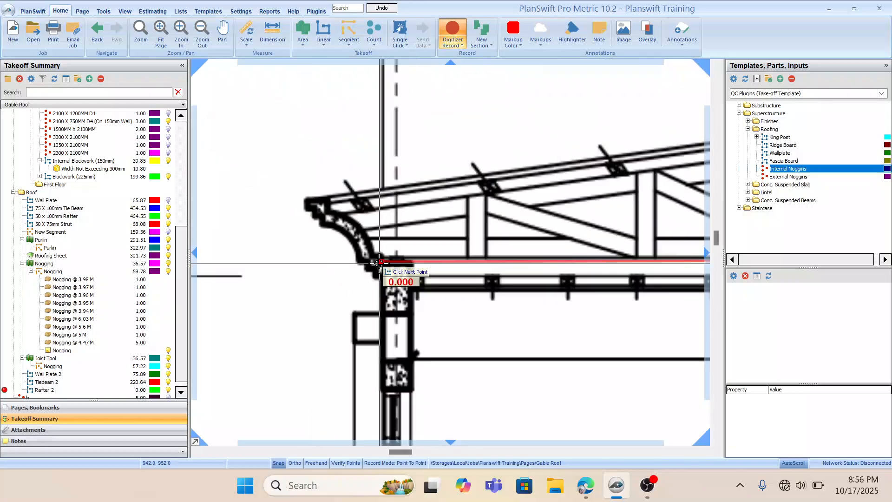
scroll(367, 237, "up", 2)
left_click(365, 242)
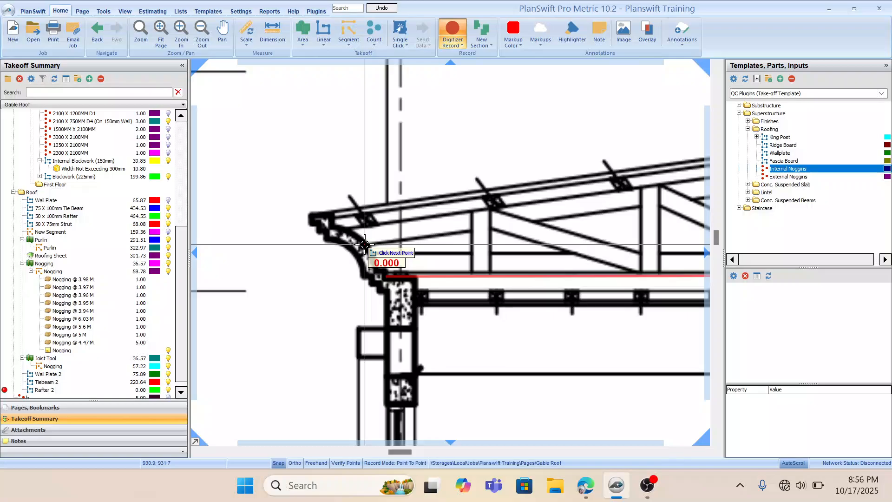
left_click_drag(603, 207, 340, 217)
left_click_drag(502, 203, 343, 245)
mouse_move(624, 239)
left_mouse_down()
mouse_move(502, 249)
mouse_move(229, 304)
left_mouse_up()
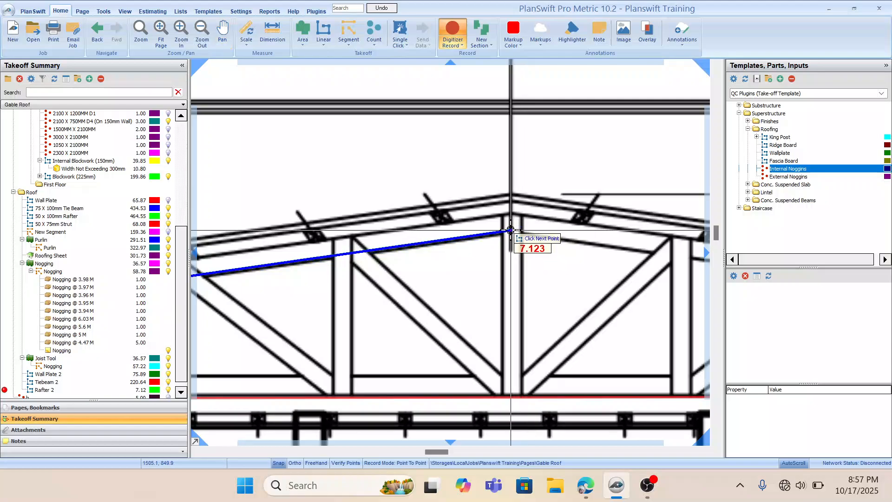
left_click(511, 230)
Continue the rafter line from the ridge down to the eave at grid D, about 7.13 m, and finish the takeoff.
left_click_drag(616, 258, 290, 214)
left_click_drag(655, 251, 291, 199)
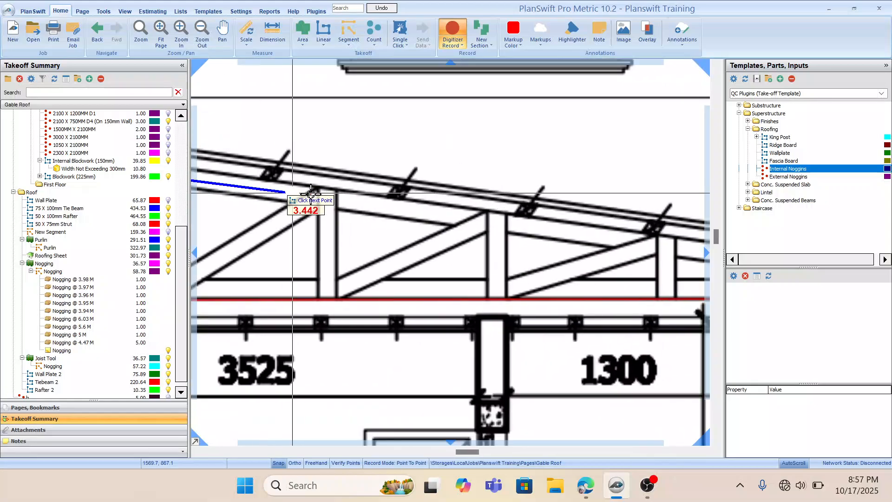
left_click_drag(507, 235, 147, 231)
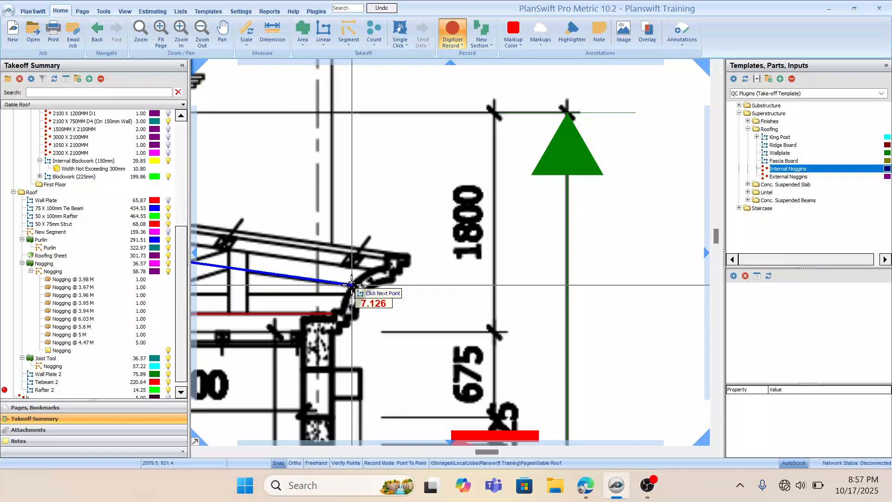
double_click(352, 284)
scroll(444, 353, "down", 5)
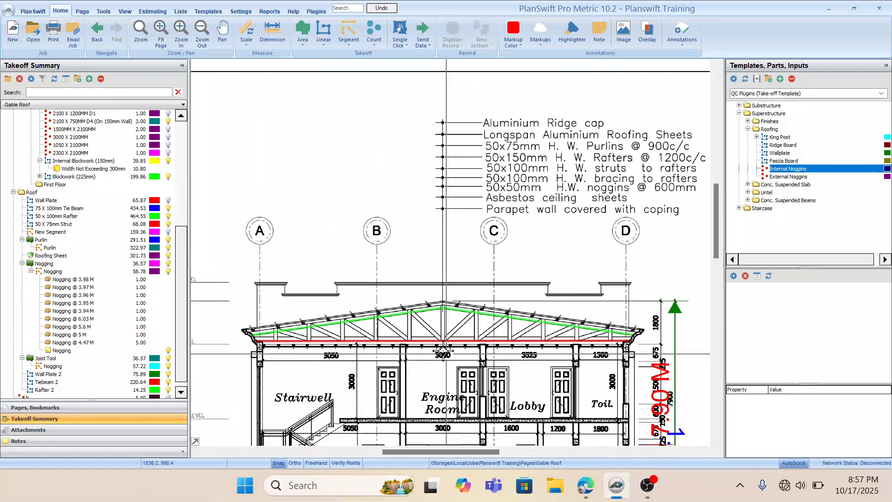
scroll(444, 353, "down", 2)
Set the rafter takeoff's quantity formula to [Takeoff] * 16.
left_click(47, 389)
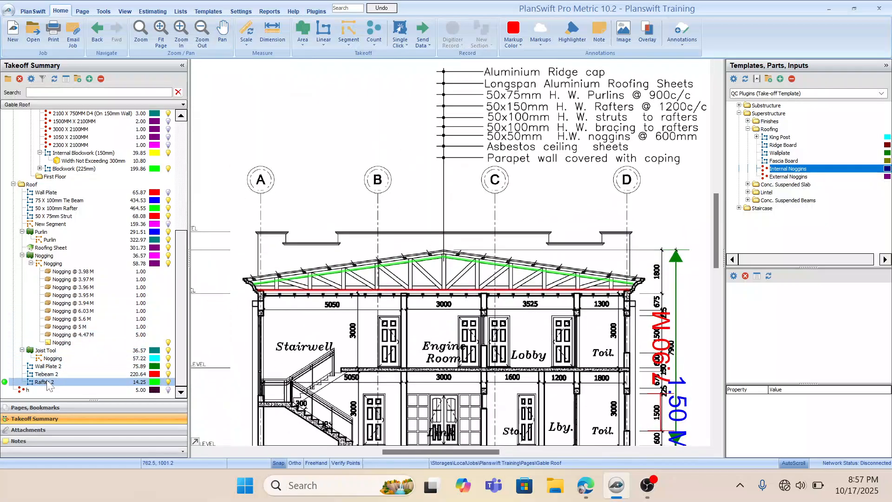
double_click(47, 381)
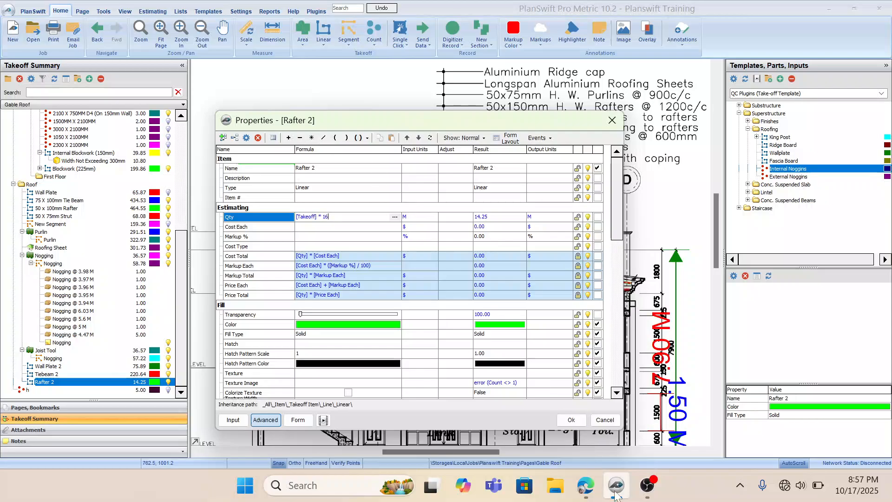
left_click(571, 419)
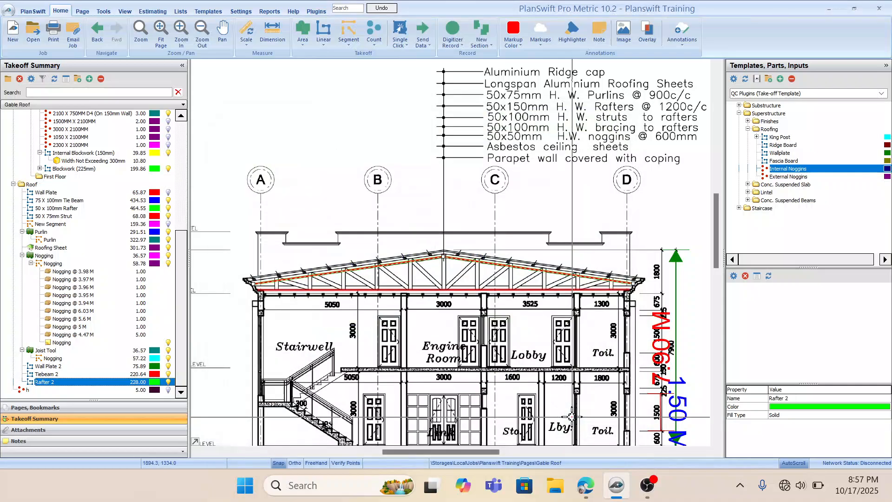
Create a solid yellow linear takeoff named King Post in the Roof folder.
scroll(500, 358, "down", 3)
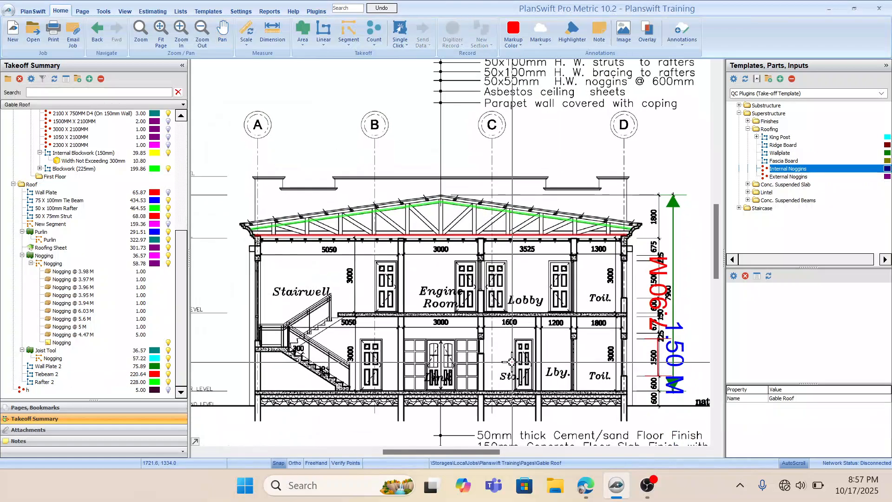
scroll(493, 343, "down", 1)
scroll(418, 214, "up", 1)
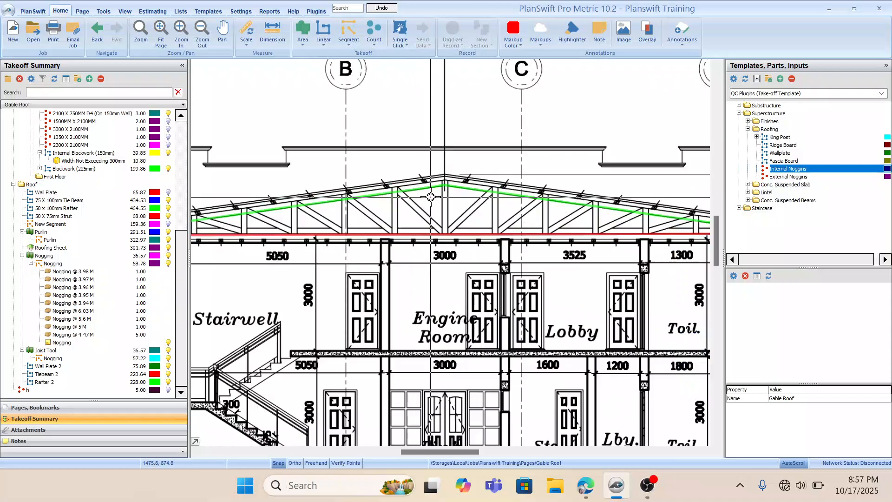
scroll(418, 214, "down", 1)
left_click_drag(438, 208, 452, 213)
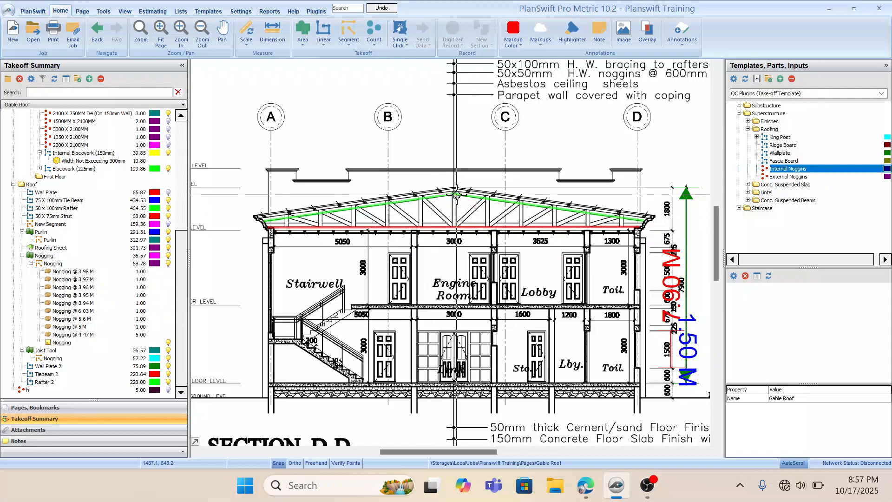
scroll(445, 209, "down", 1)
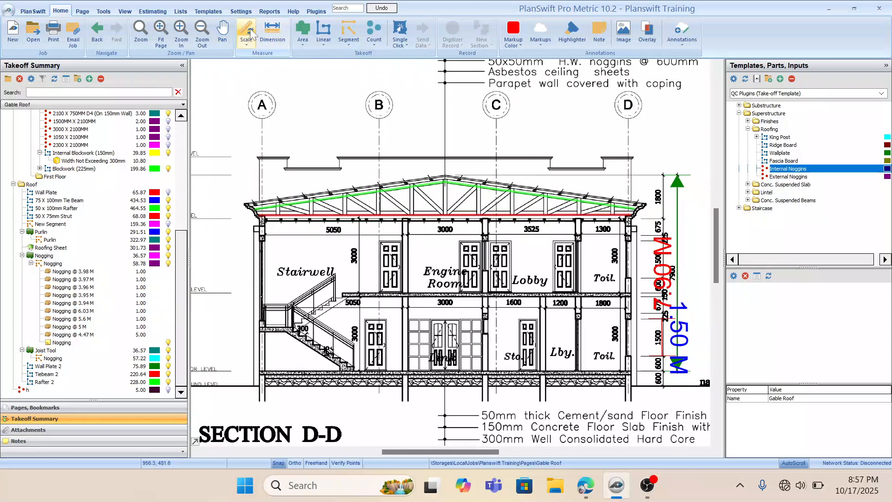
left_click(325, 29)
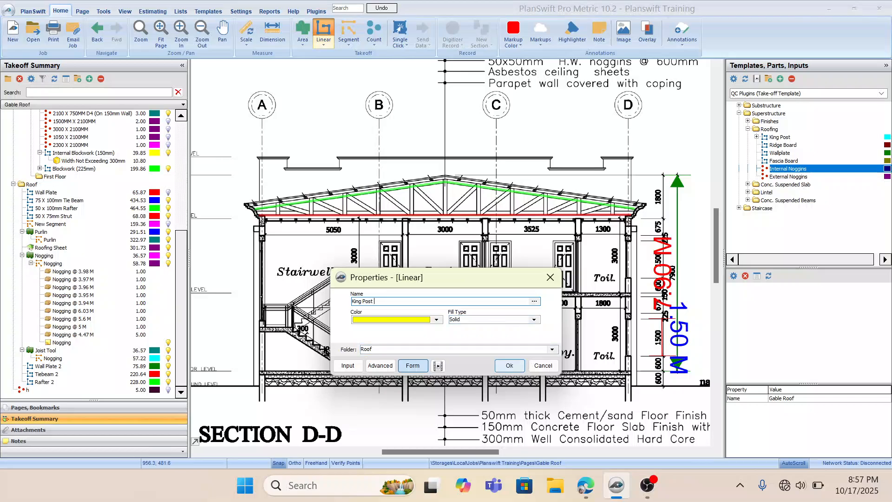
left_click(509, 365)
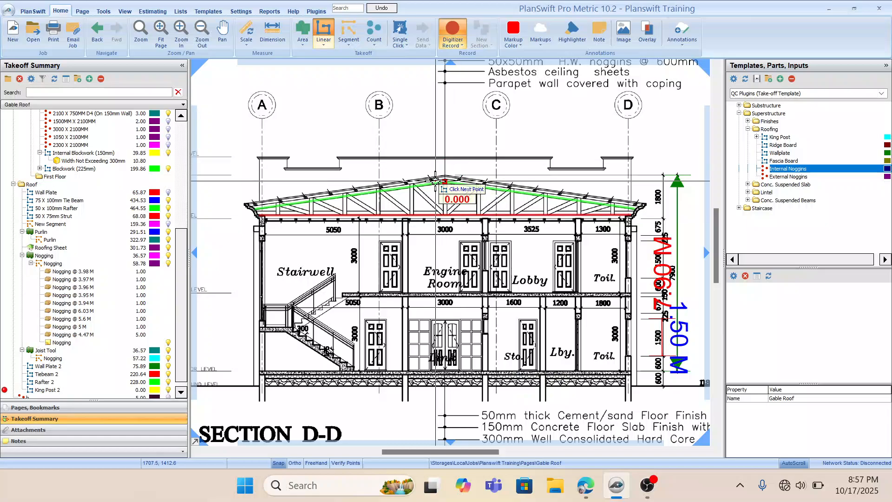
Trace the king post from the truss's ridge down to the tie beam, about 1.59 m, and finish the takeoff.
scroll(469, 143, "up", 3)
left_click_drag(470, 143, 443, 135)
left_click(470, 160)
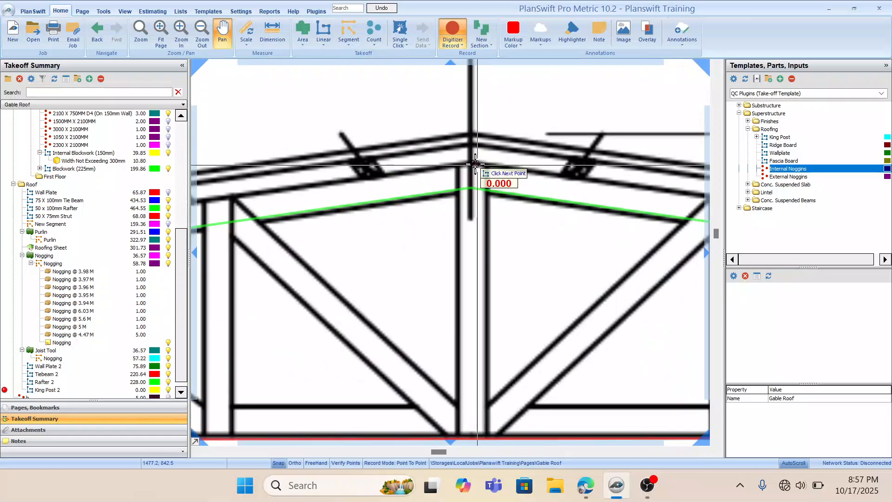
scroll(469, 163, "down", 1)
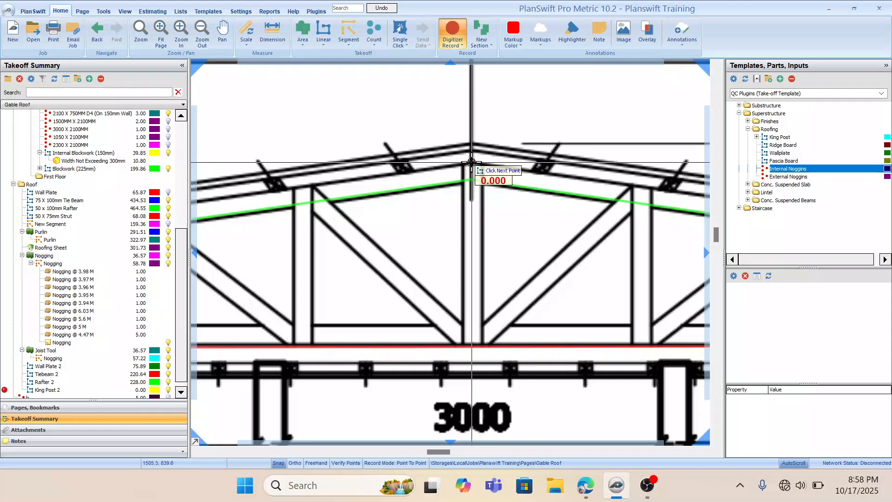
scroll(469, 260, "down", 2)
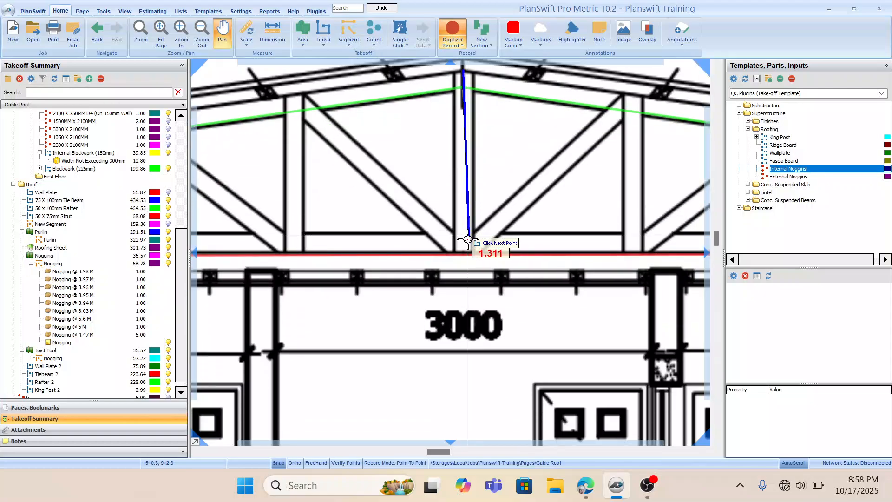
double_click(463, 269)
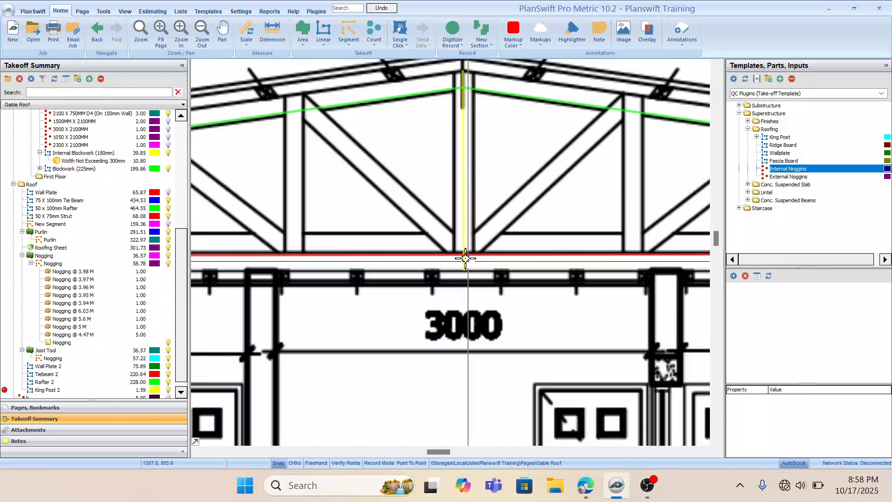
Set the king post takeoff's quantity formula to [Takeoff] * 16.
scroll(463, 255, "down", 2)
scroll(484, 218, "up", 3)
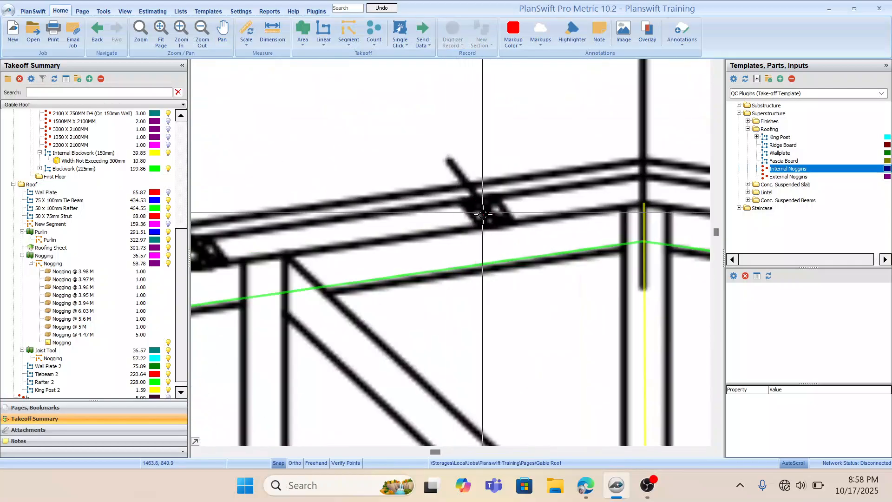
scroll(489, 220, "down", 4)
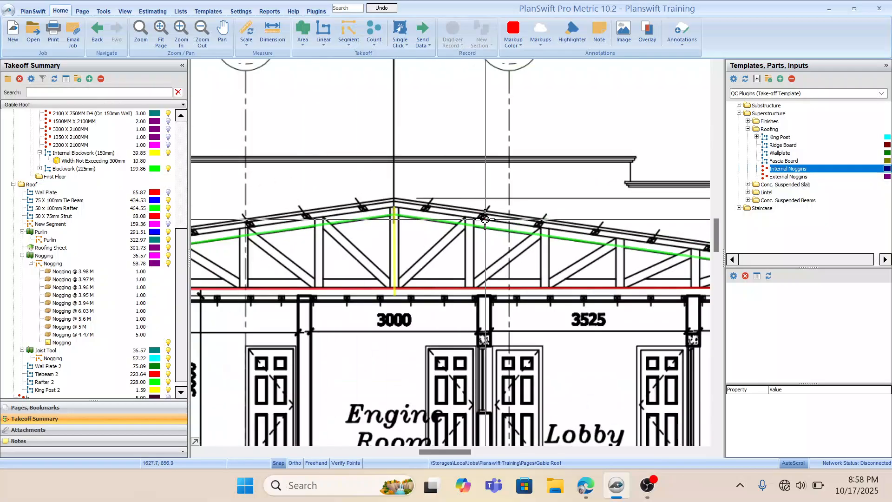
scroll(423, 286, "down", 3)
left_click(423, 279)
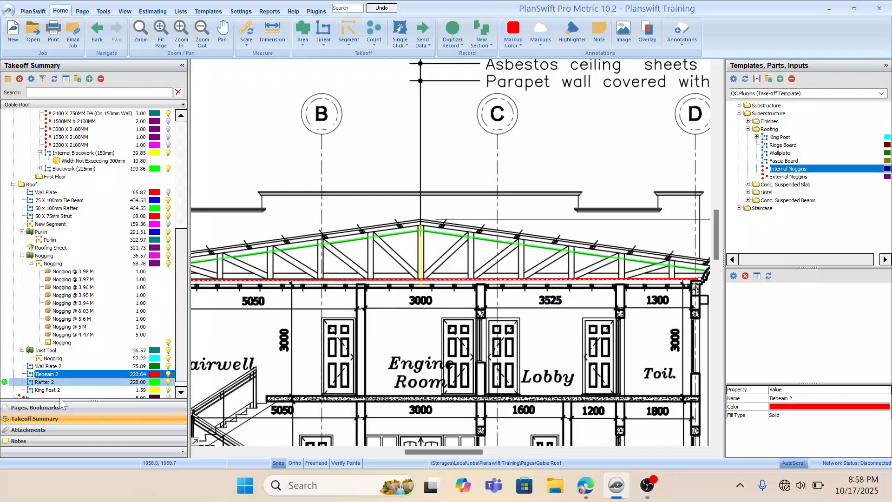
double_click(45, 390)
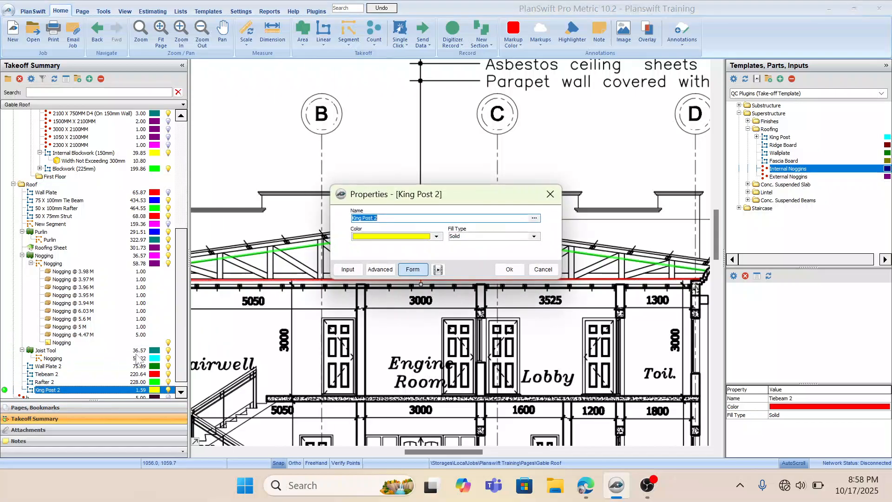
left_click(379, 269)
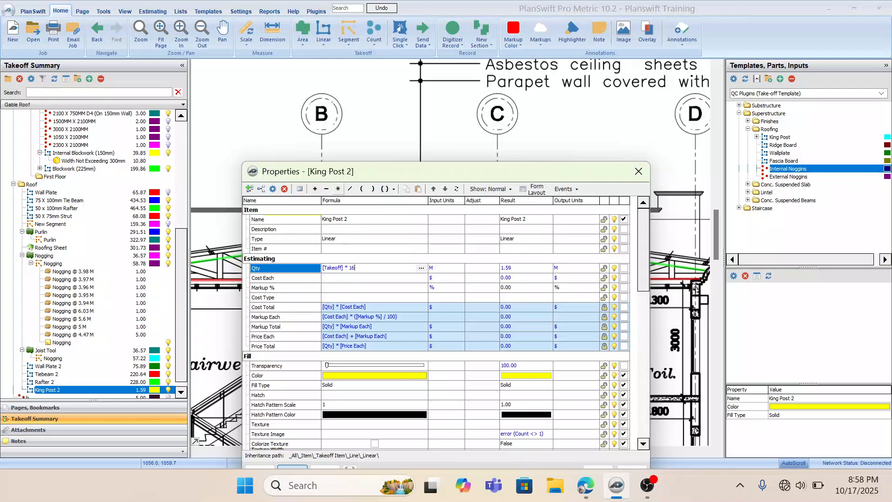
left_click_drag(471, 174, 452, 86)
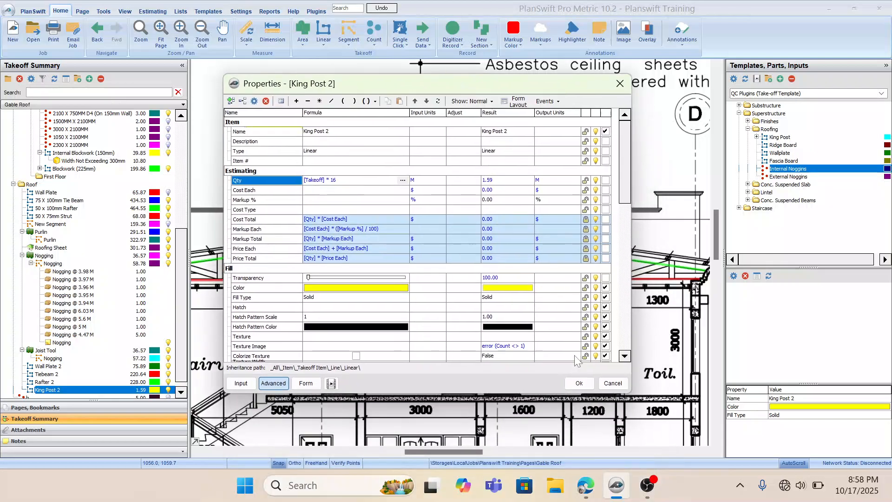
left_click(578, 384)
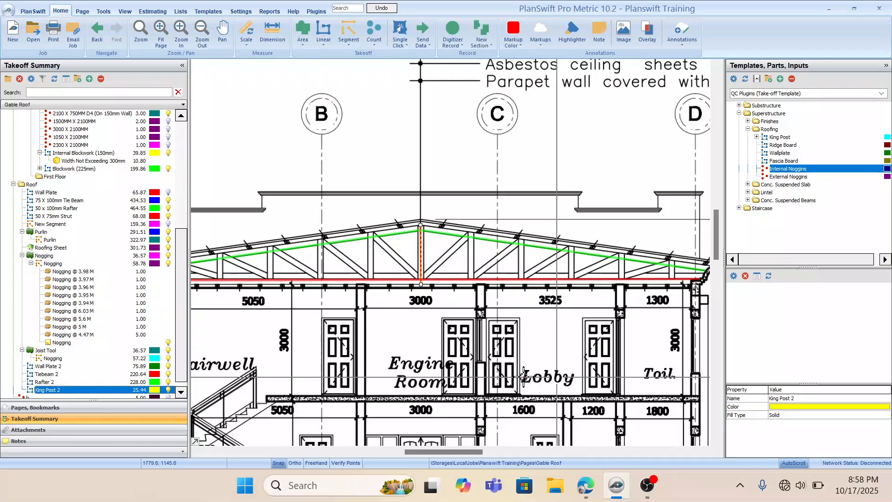
Create a solid blue linear takeoff named Strut in the Roof folder.
scroll(178, 301, "down", 1)
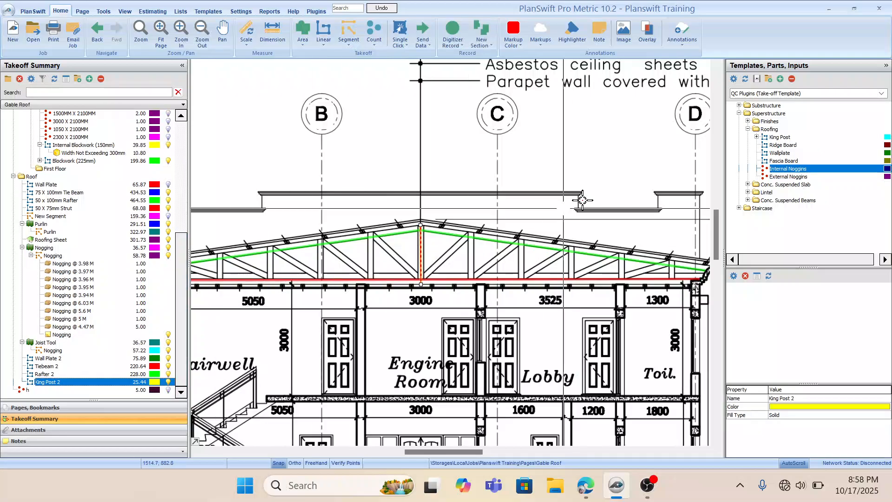
left_click_drag(334, 283, 479, 276)
key("Escape")
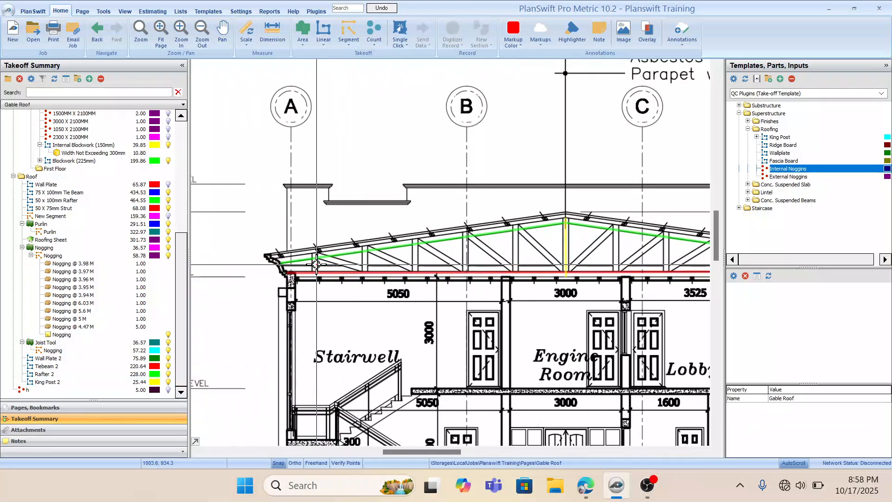
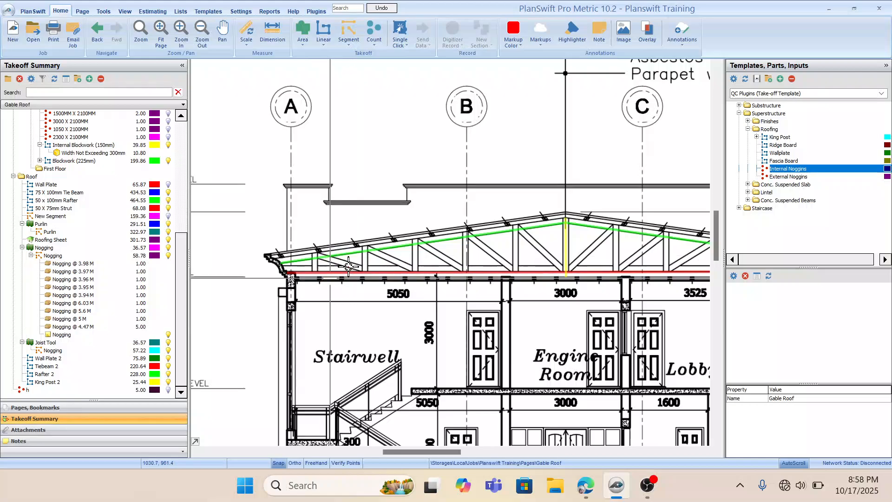
scroll(439, 298, "down", 1)
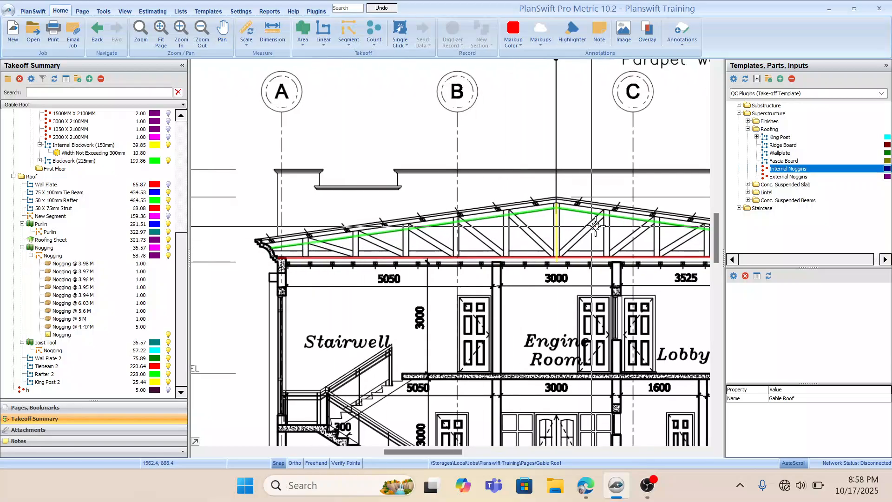
left_click(321, 32)
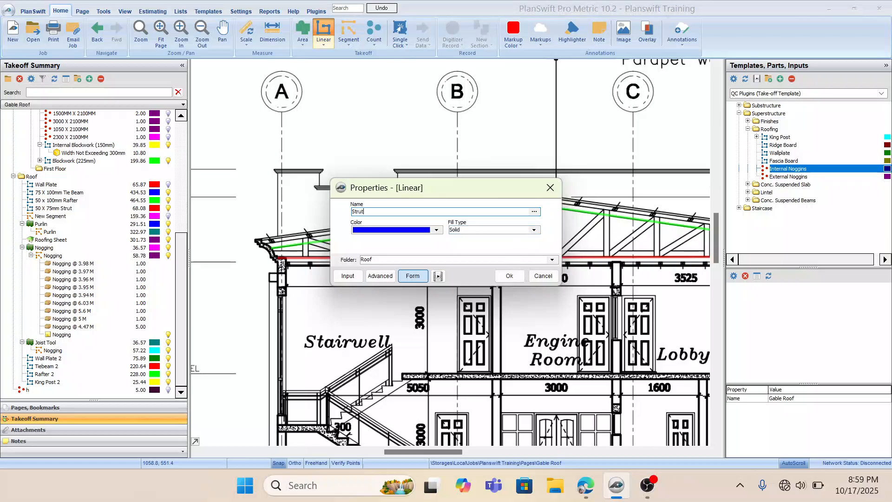
left_click(509, 276)
Trace the struts in zigzag from the first vertical near grid A to the head of the third vertical.
scroll(371, 262, "up", 4)
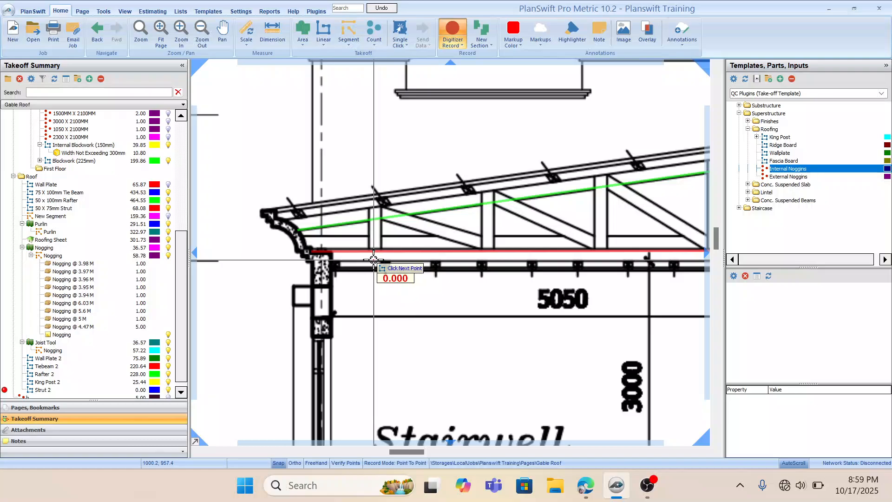
left_click(374, 200)
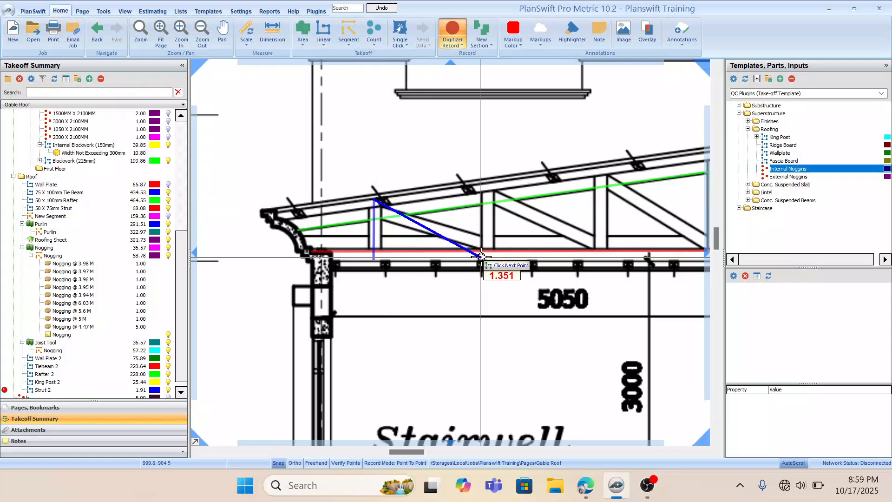
left_click(489, 259)
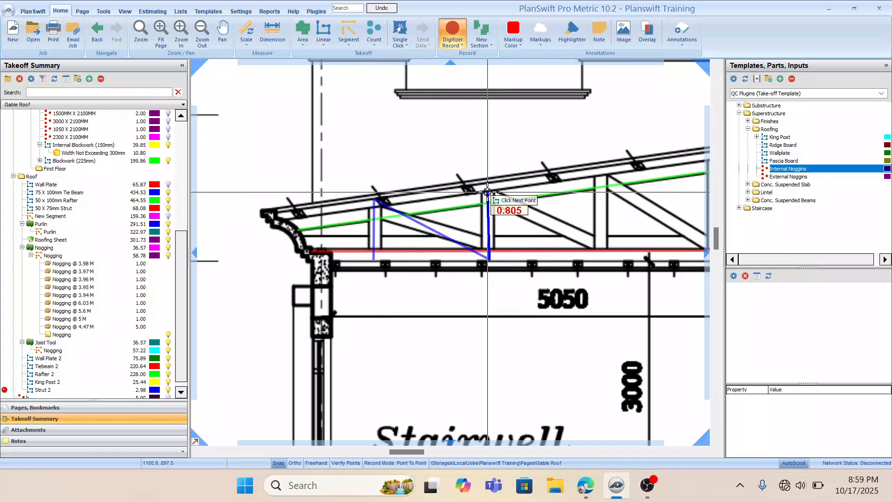
left_click(487, 192)
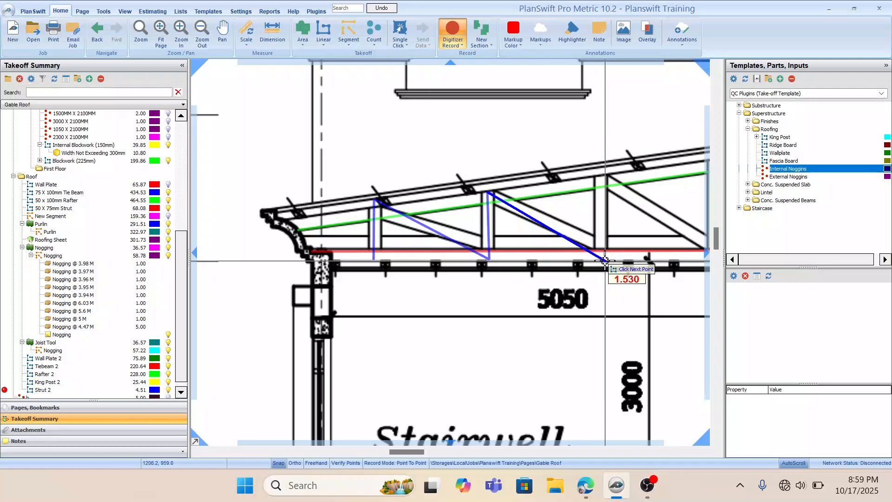
left_click(604, 260)
left_click(601, 175)
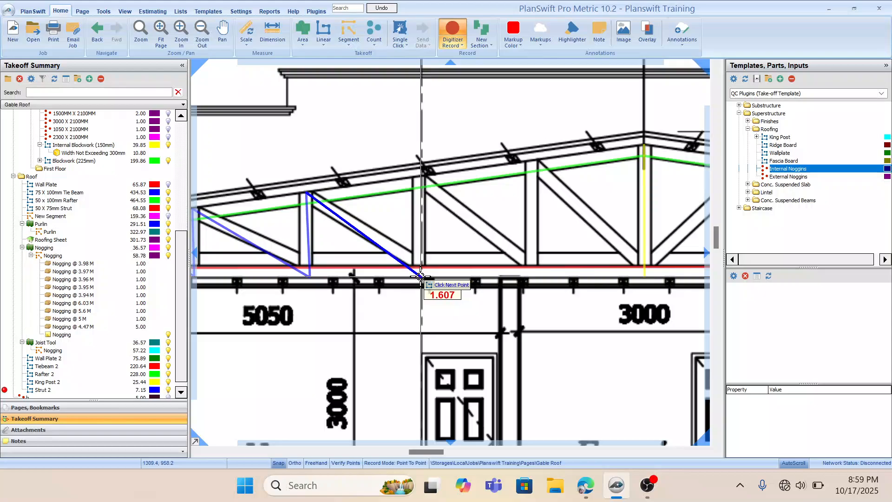
Continue the strut line along the diagonals and verticals past grid B to the foot of the king post, about 13.3 m in total.
left_click(419, 272)
left_click(420, 177)
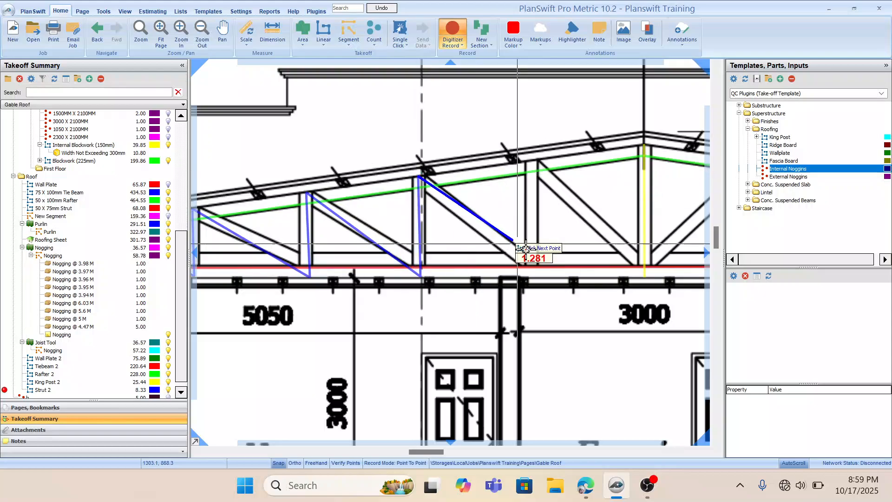
left_click(534, 274)
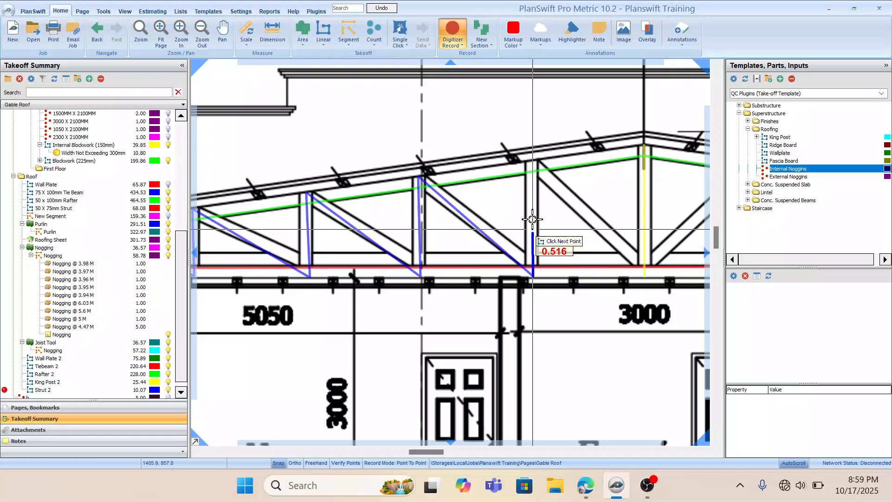
left_click(534, 161)
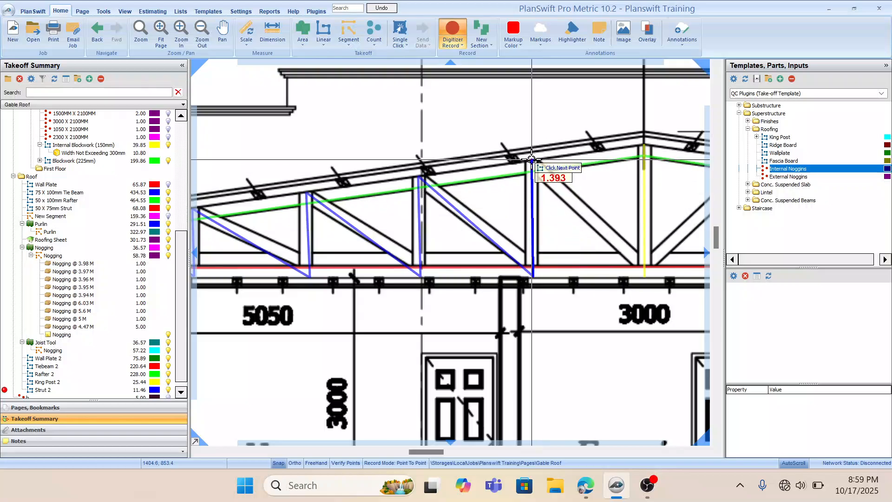
left_click(640, 274)
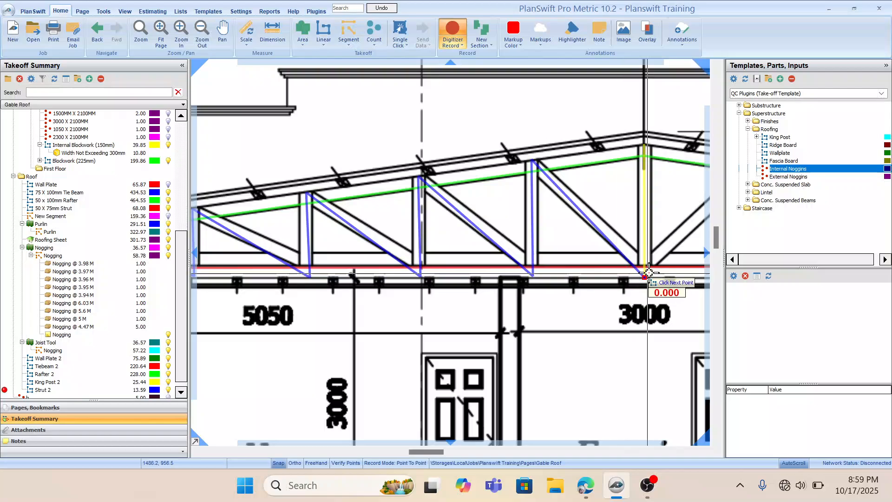
Continue the strut line from the king post foot over three verticals and diagonals toward grid D, about 22.2 m in total.
left_click_drag(640, 274, 390, 310)
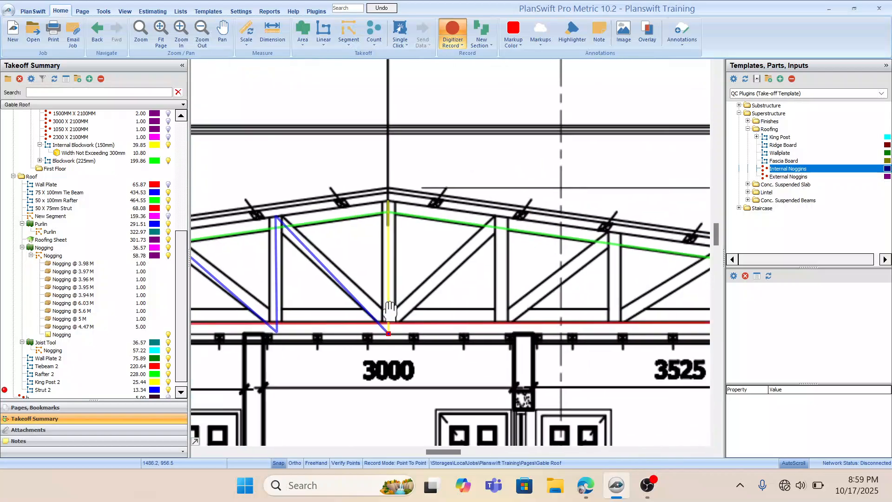
left_click(503, 216)
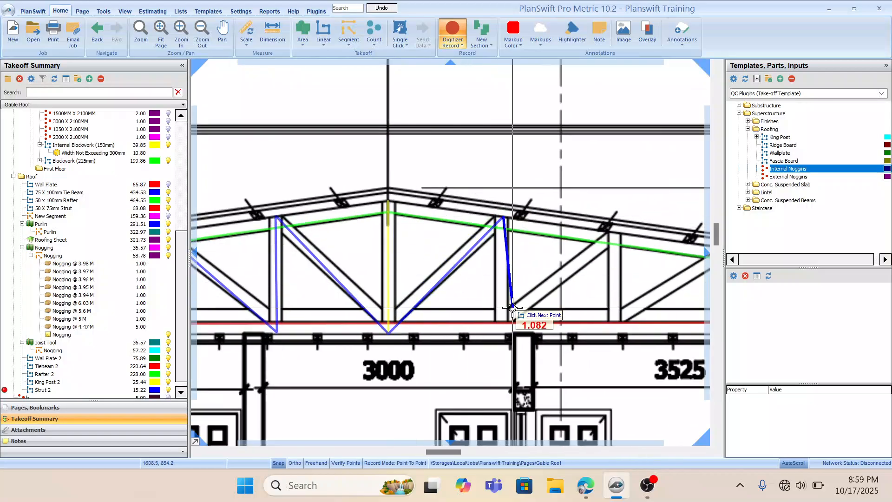
left_click(500, 333)
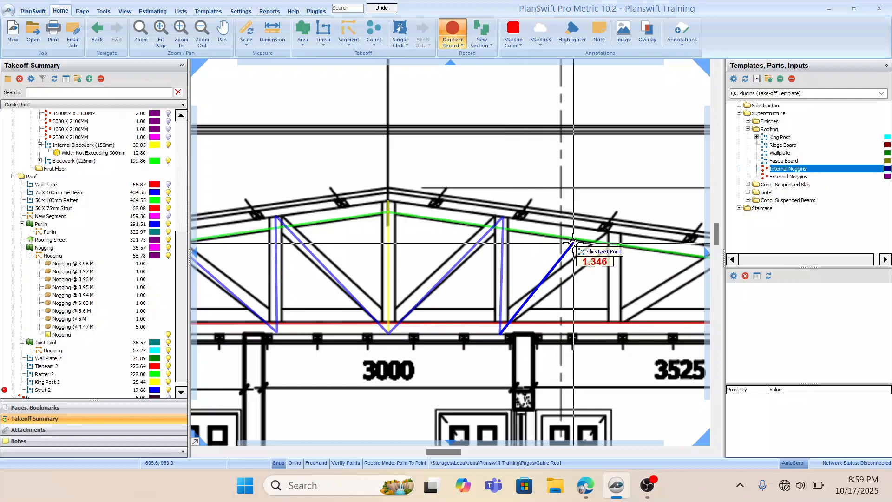
left_click(616, 233)
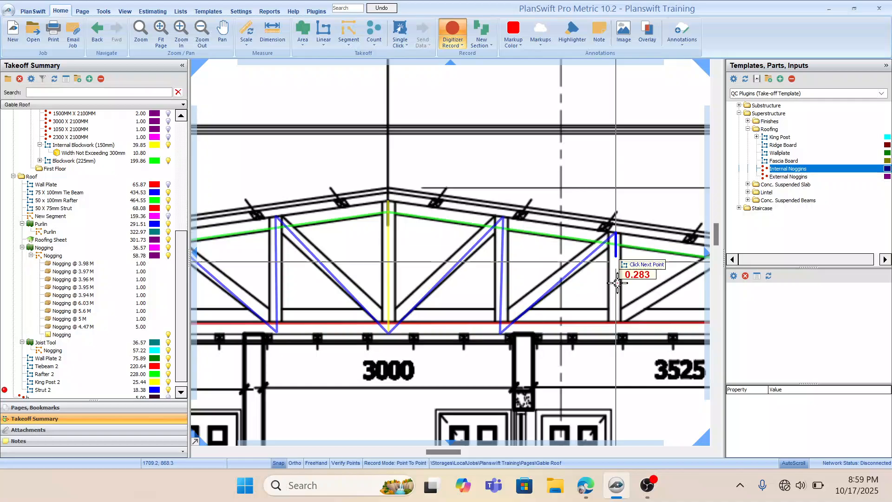
left_click(615, 333)
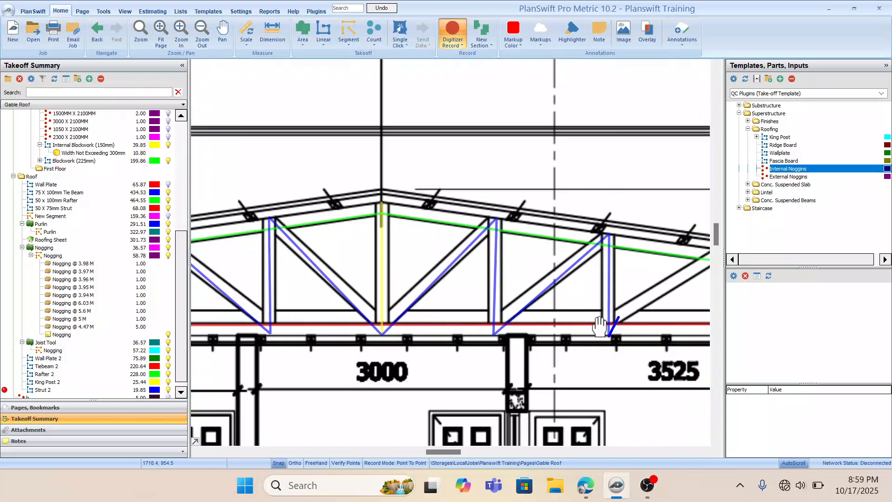
left_click(515, 300)
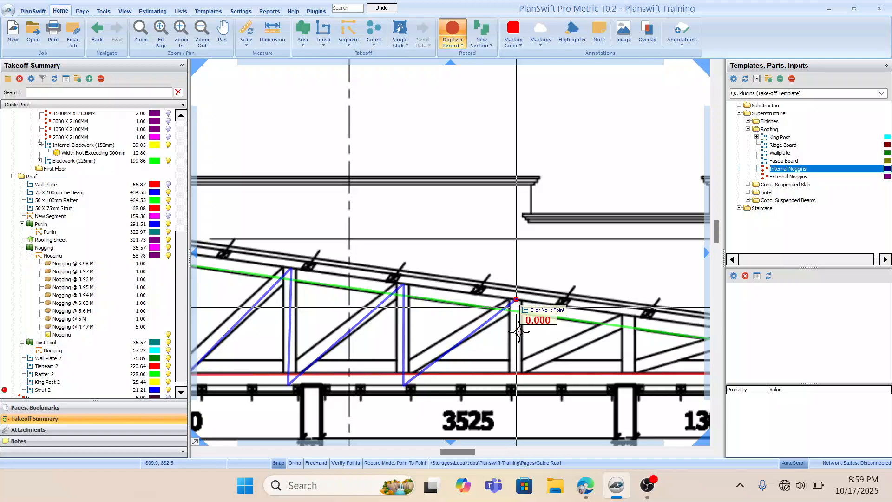
left_click(515, 383)
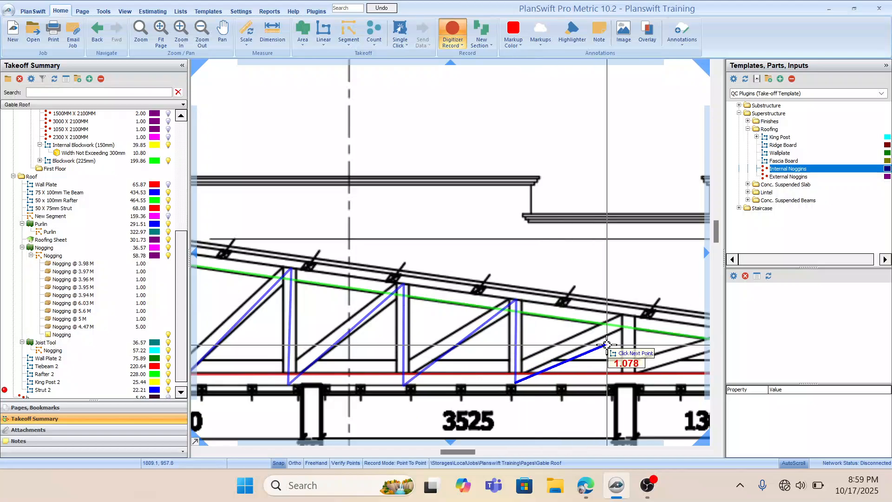
Trace the remaining struts down to the foot of the last vertical near grid D and finish the line, about 26.5 m in total.
left_click(631, 316)
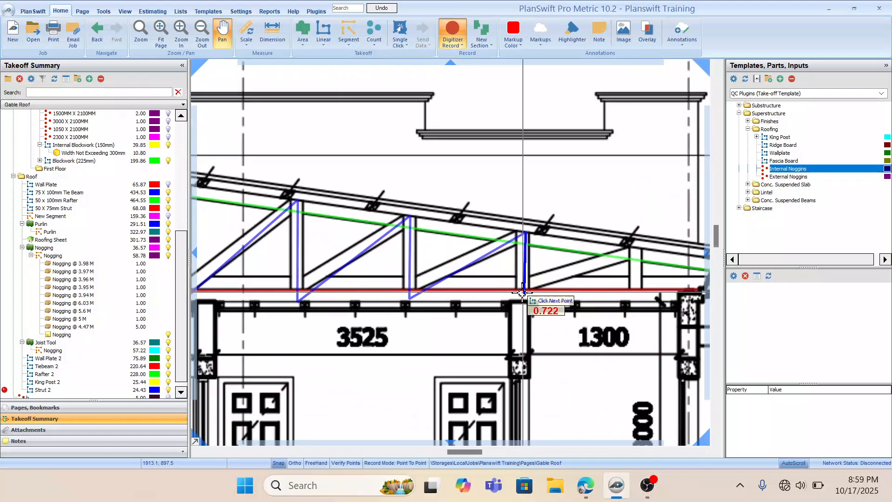
left_click(525, 300)
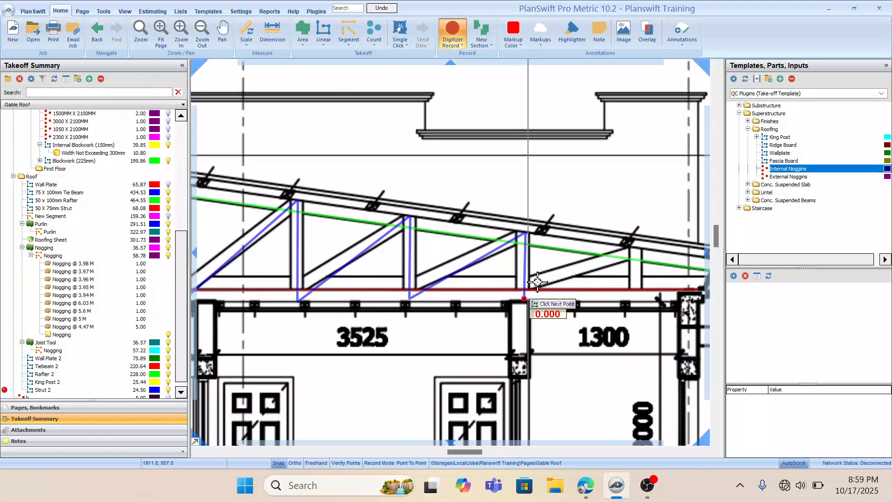
left_click(638, 249)
left_click(632, 304)
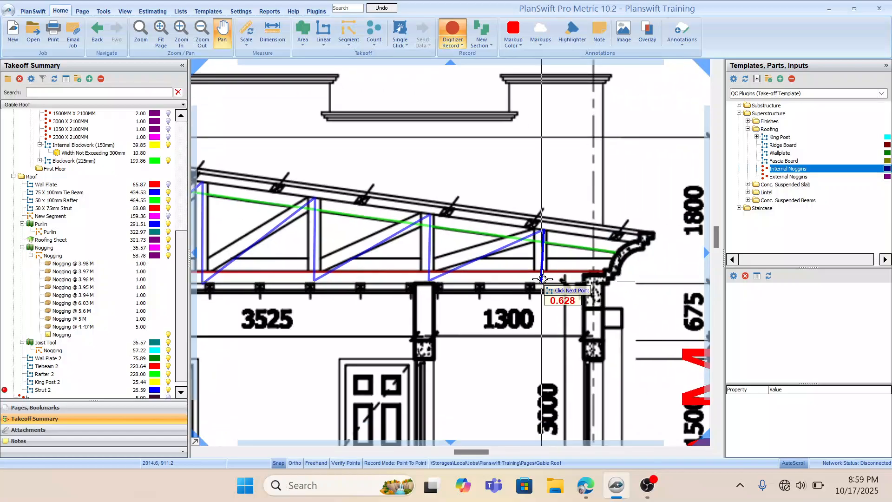
left_click(542, 283)
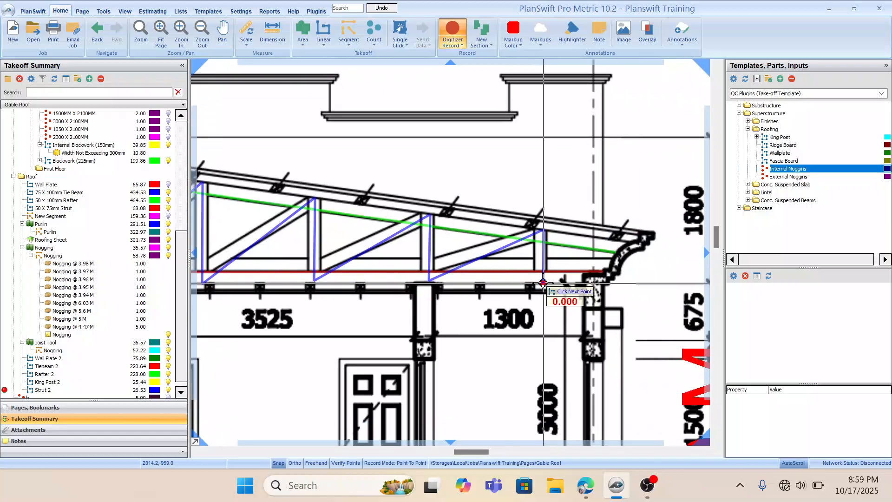
key("Escape")
Look over the completed truss takeoff on Section D-D and open the Gable Roof page containing the roof plan.
scroll(511, 288, "down", 5)
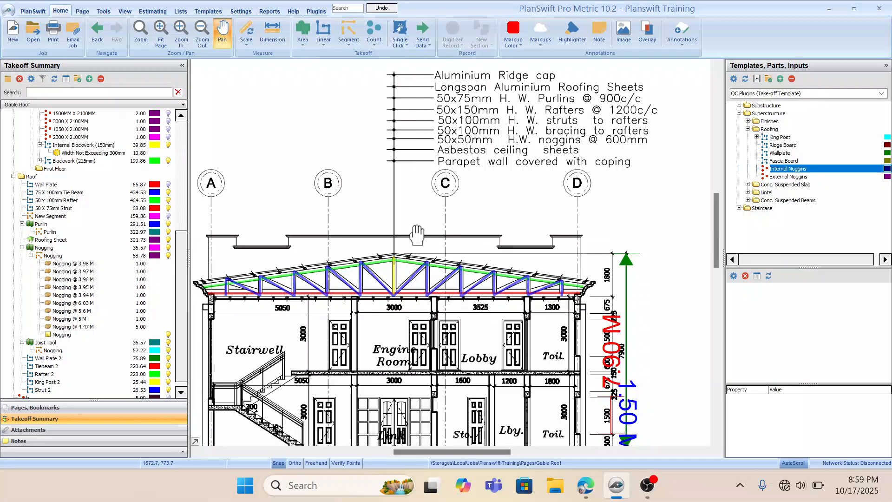
left_click_drag(417, 235, 465, 234)
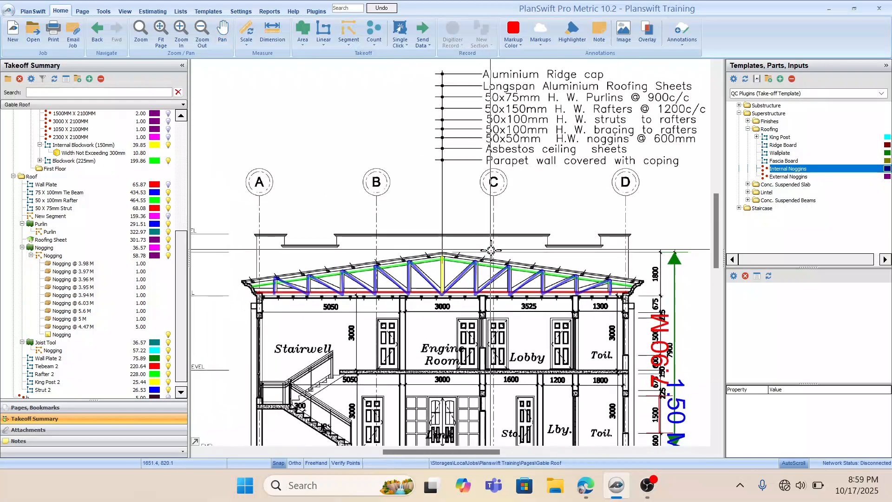
left_click_drag(494, 351, 495, 329)
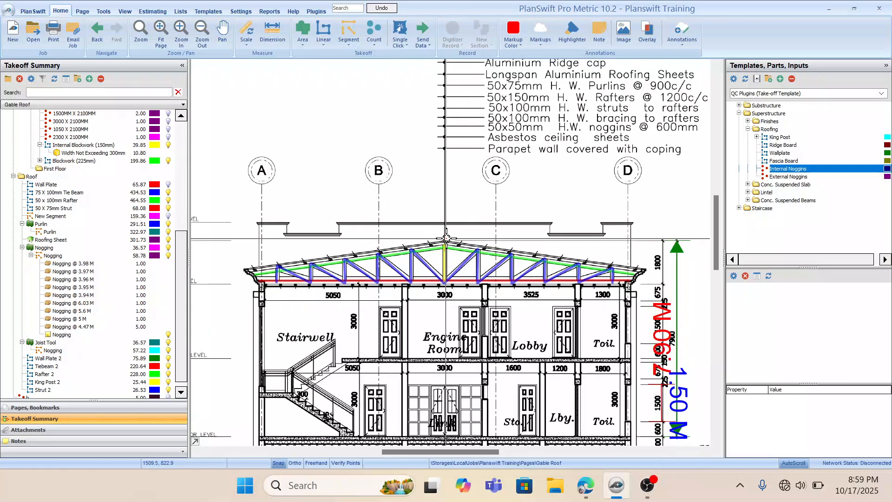
left_click_drag(431, 335, 447, 323)
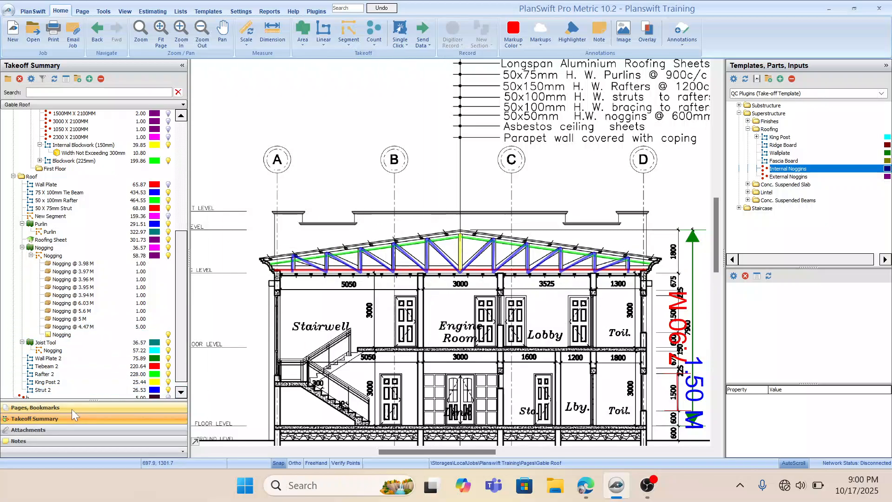
left_click(72, 408)
left_click(37, 254)
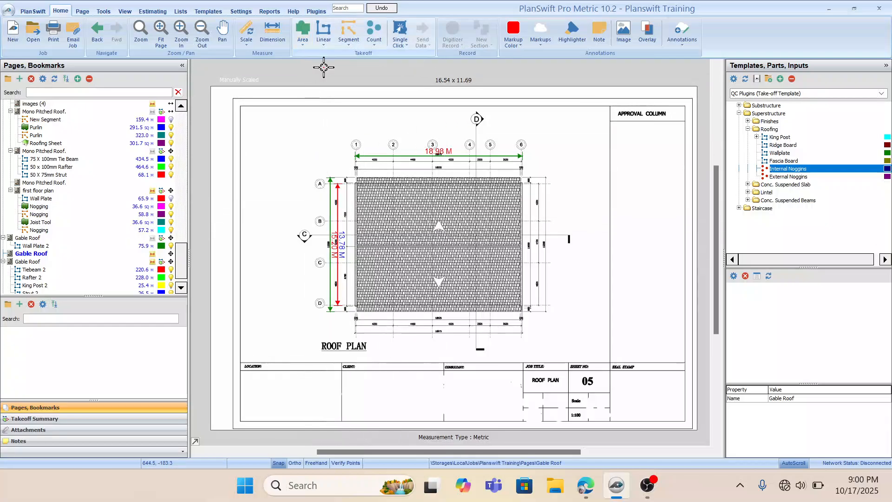
left_click_drag(435, 239, 428, 235)
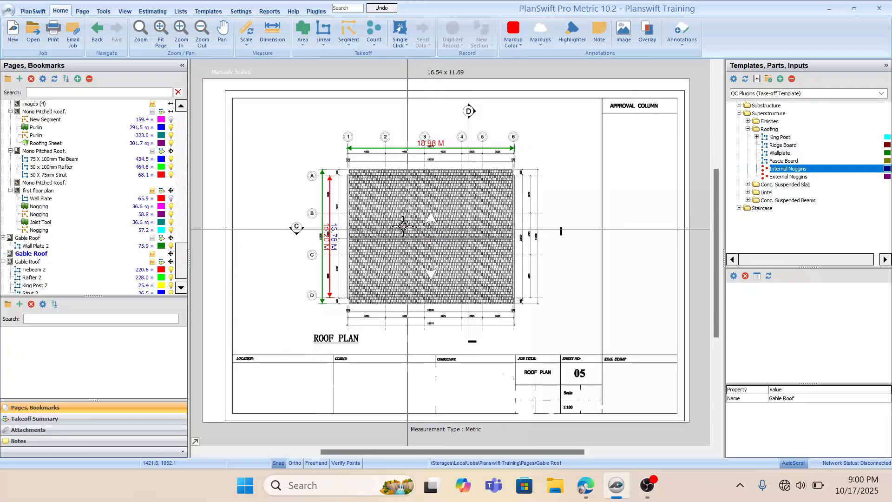
left_click_drag(415, 236, 400, 215)
left_click(304, 45)
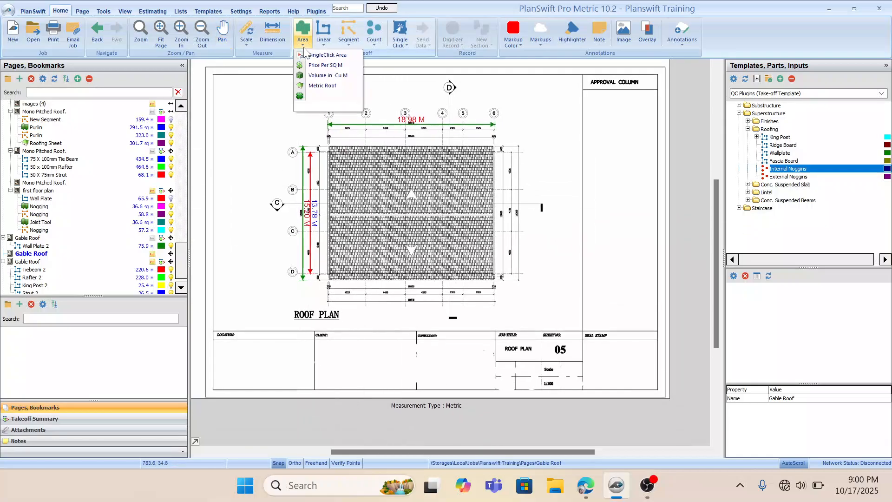
left_click(325, 106)
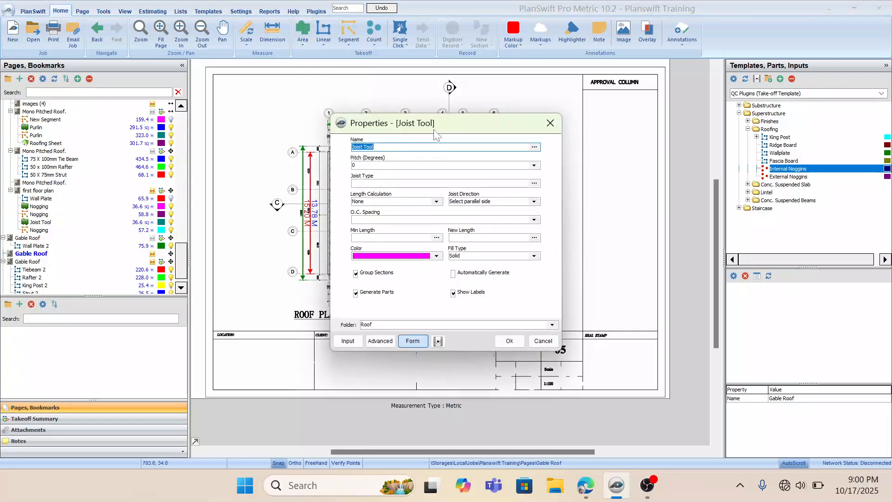
left_click_drag(435, 131, 447, 204)
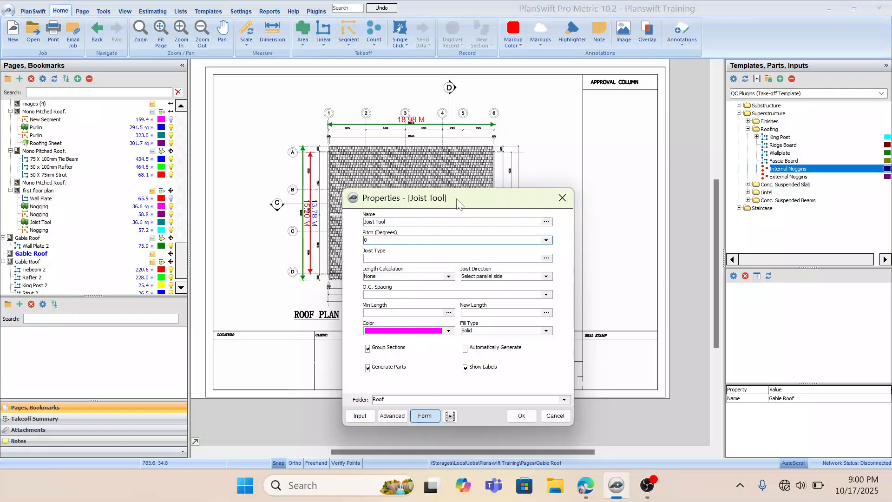
left_click_drag(498, 201, 514, 186)
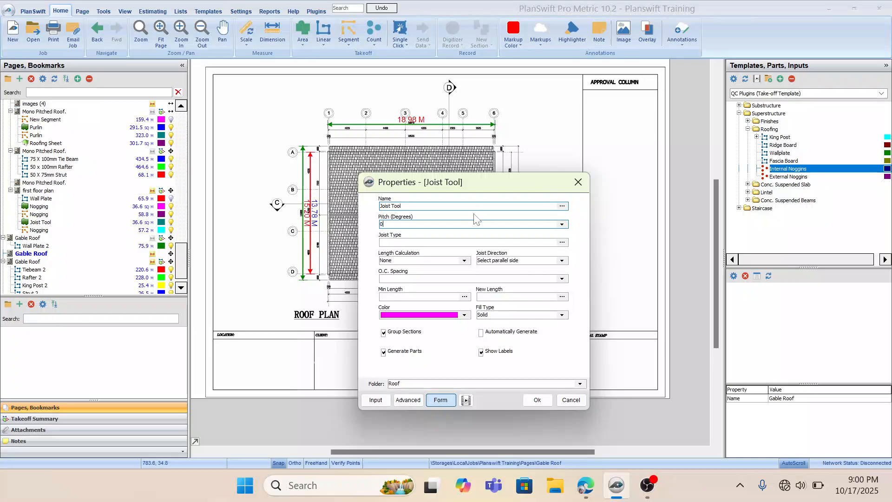
left_click(432, 242)
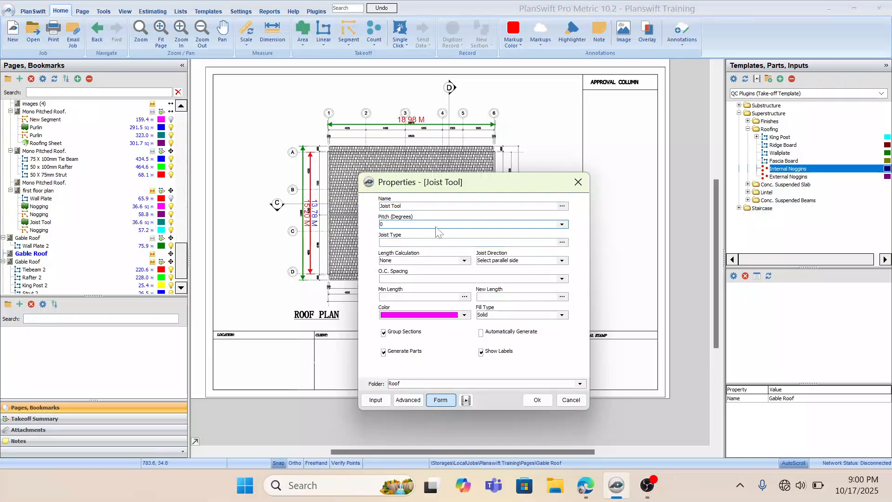
left_click(561, 225)
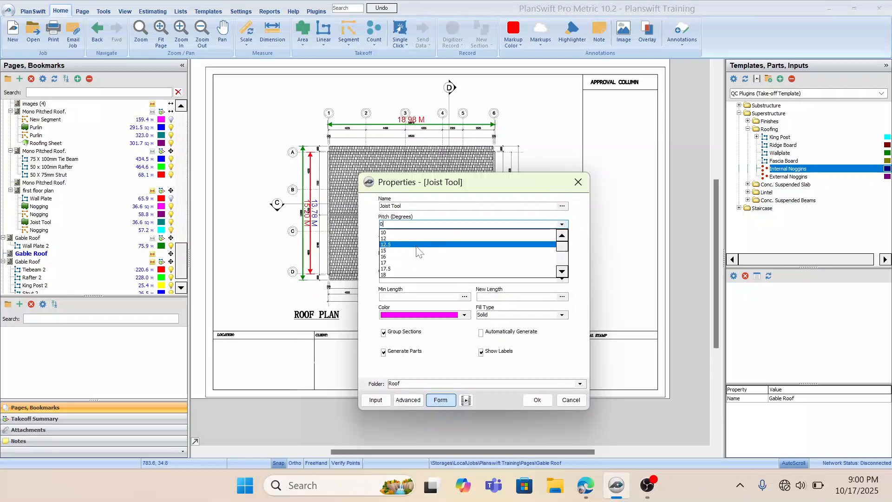
left_click(405, 251)
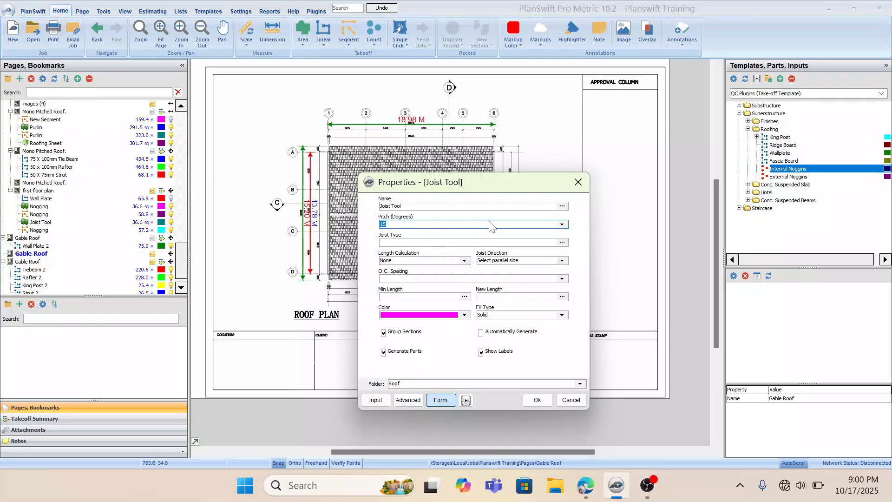
left_click(579, 182)
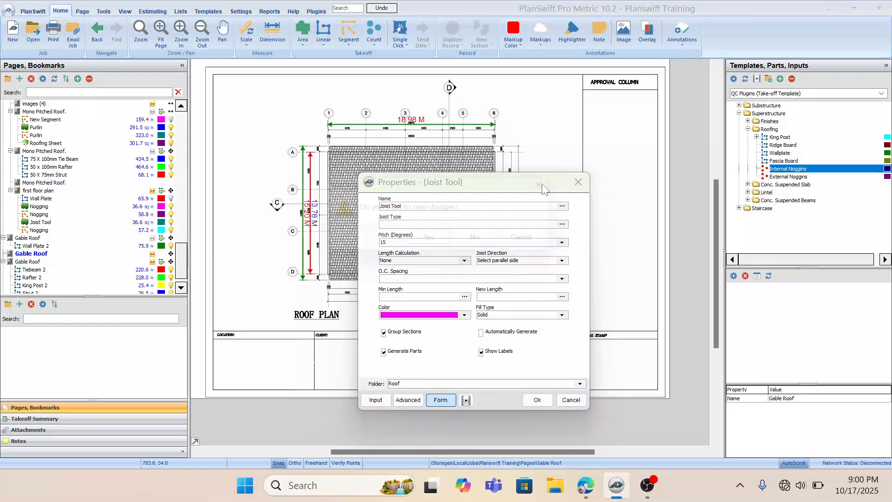
left_click(546, 246)
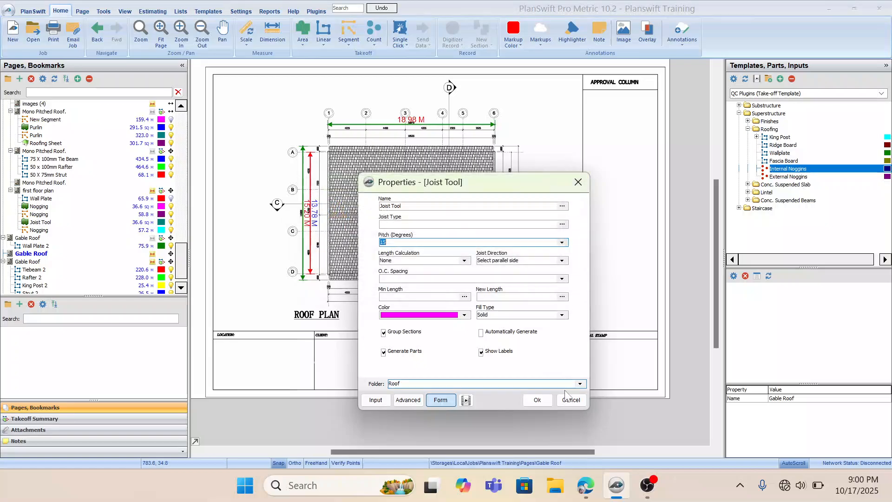
left_click(571, 400)
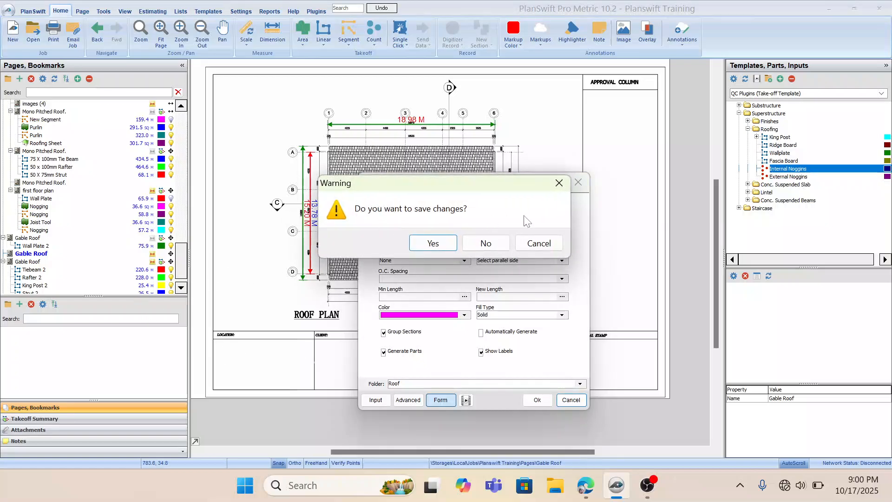
left_click(484, 243)
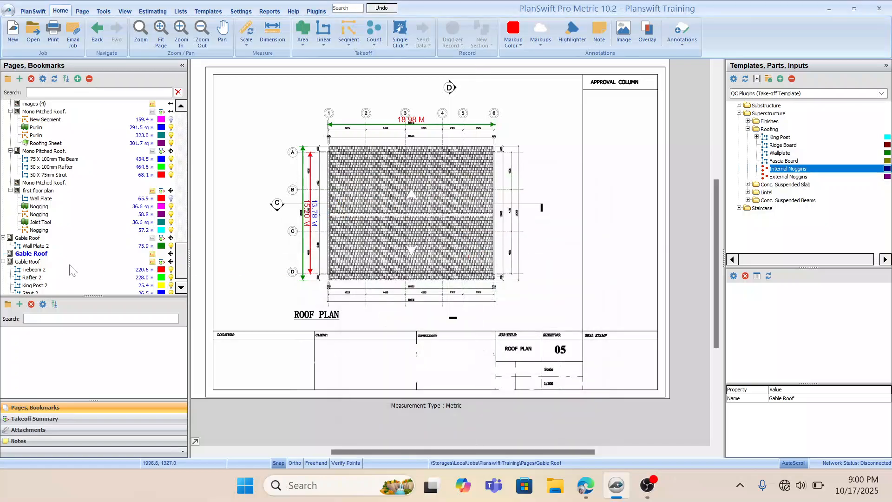
Open the Section D-D page and measure the roof's rise from the ridge apex down to the tie beam.
left_click(31, 261)
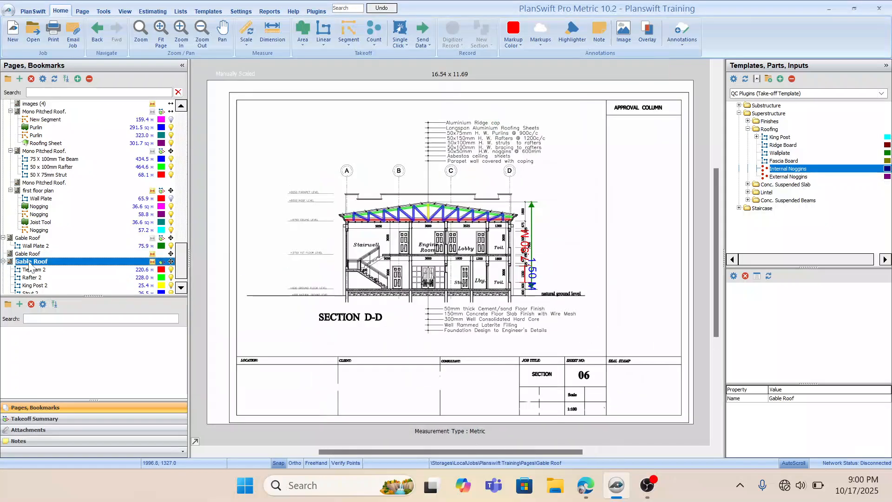
scroll(288, 243, "up", 5)
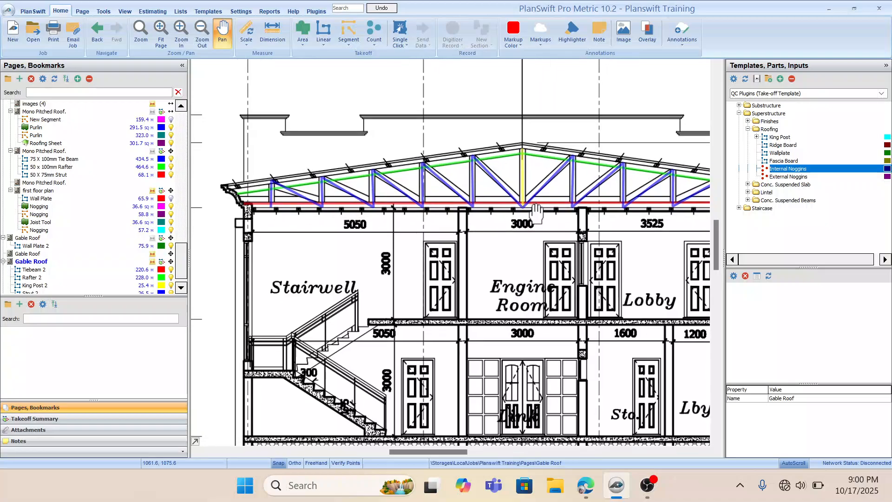
left_click_drag(537, 213, 553, 201)
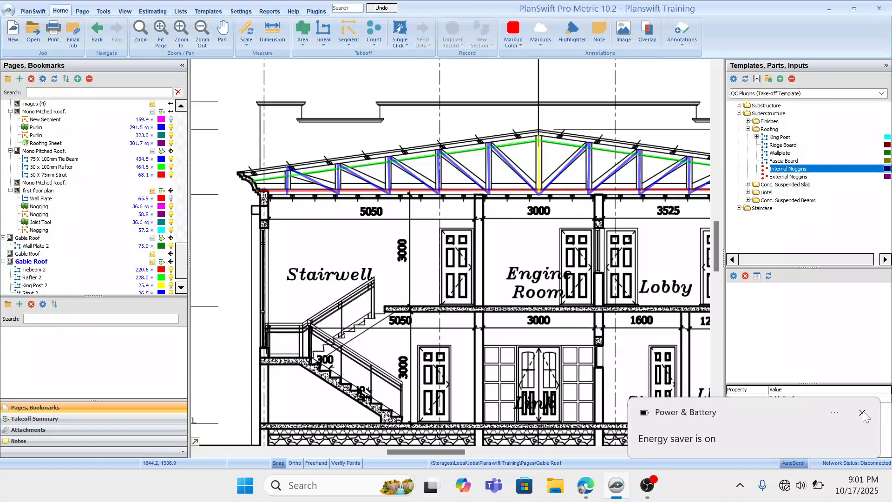
left_click(862, 412)
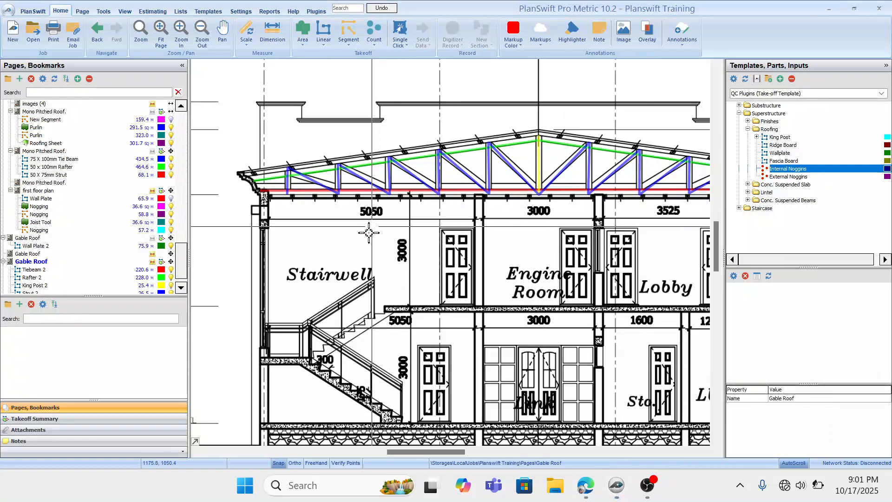
left_click_drag(369, 232, 380, 248)
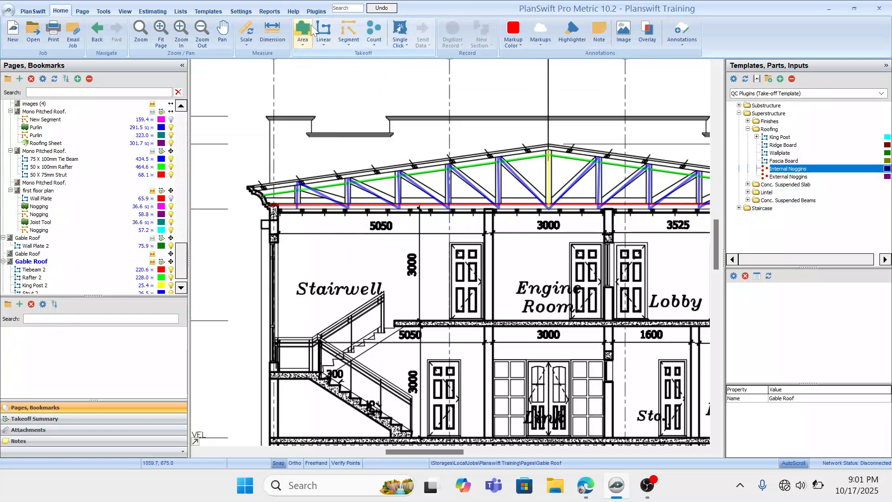
left_click(453, 33)
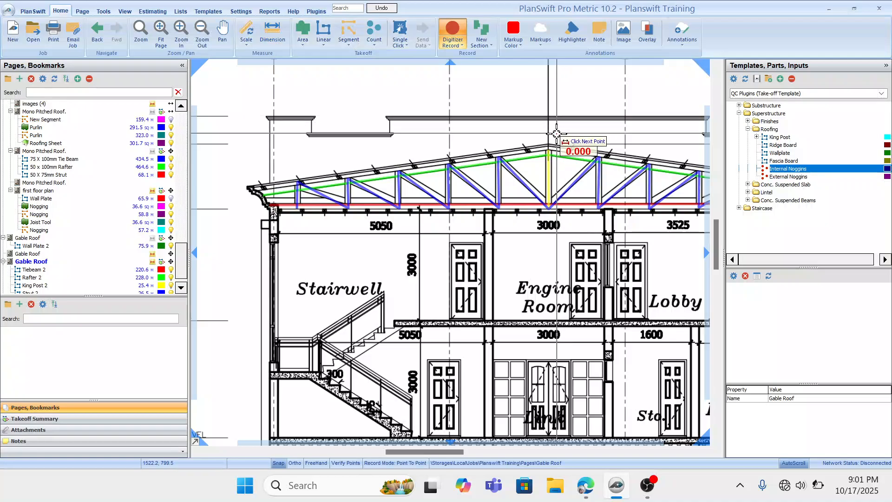
left_click(548, 148)
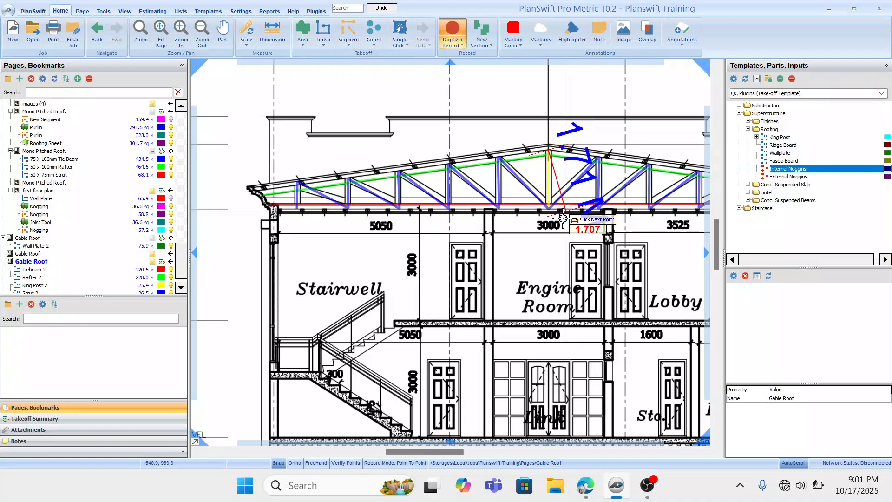
left_click(539, 200)
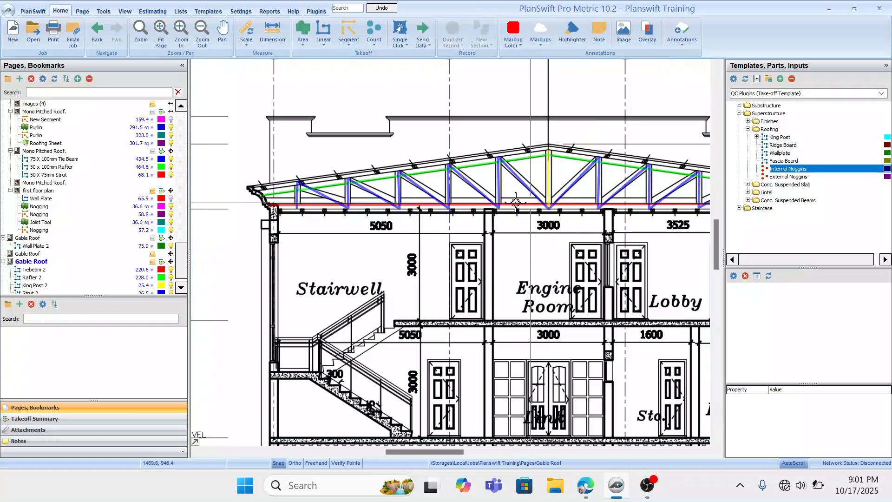
Measure the half span along the tie beam from the grid A end to the king post foot, and delete that dimension.
scroll(349, 218, "left", 2)
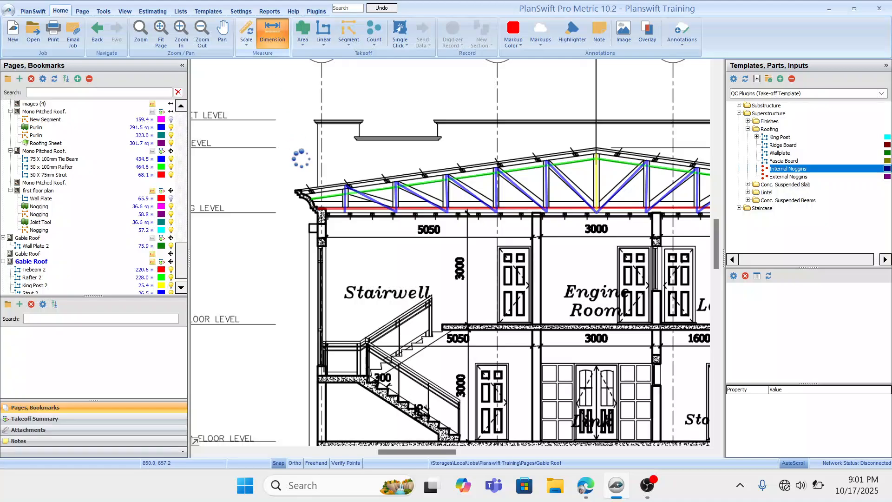
left_click(314, 206)
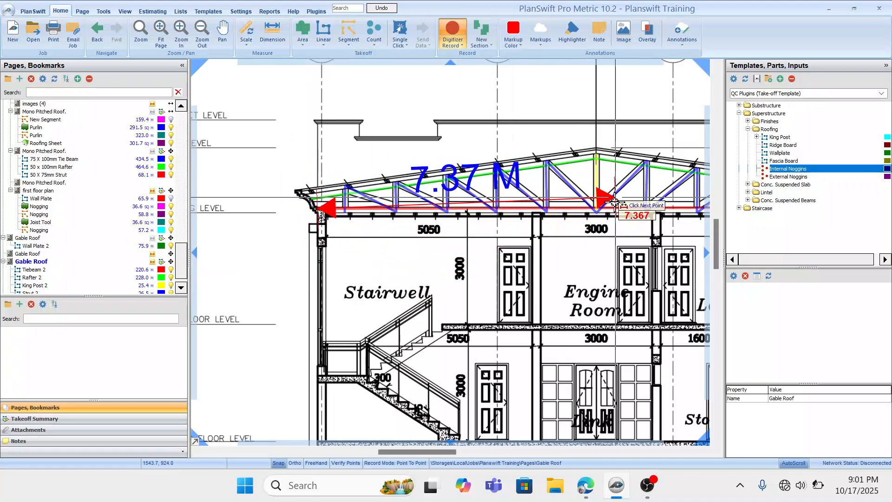
left_click(596, 212)
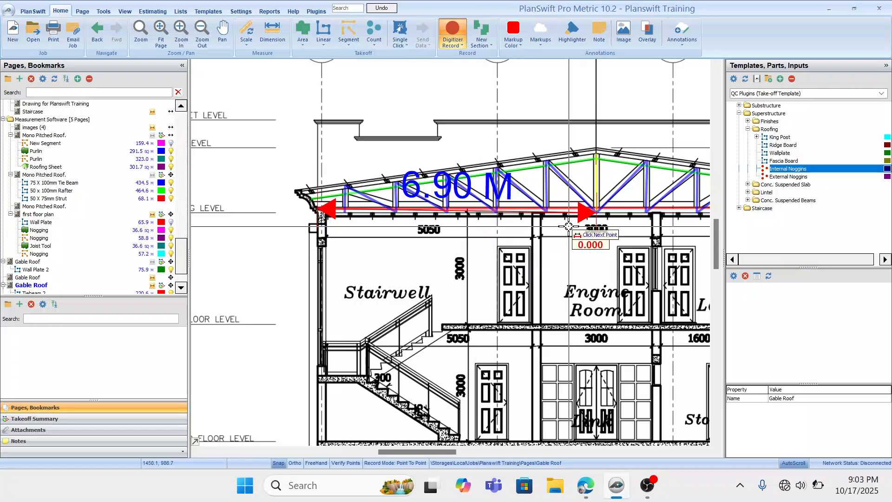
left_click(586, 212)
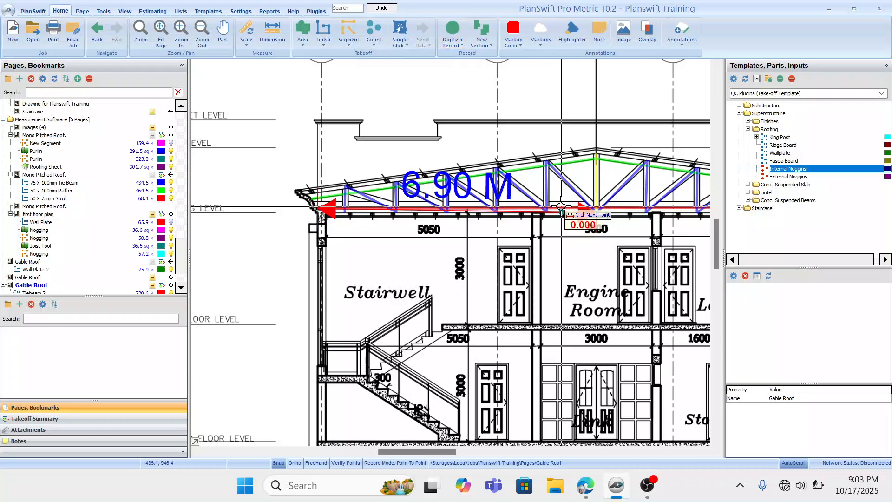
right_click(586, 212)
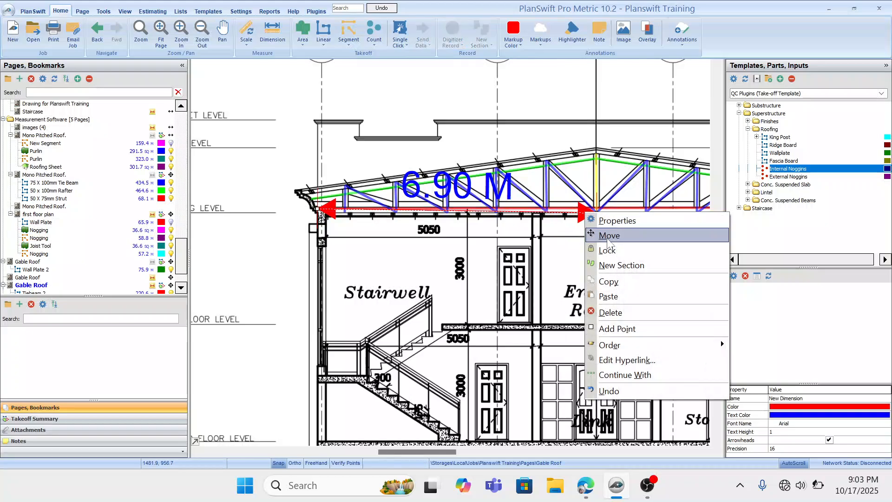
left_click(623, 311)
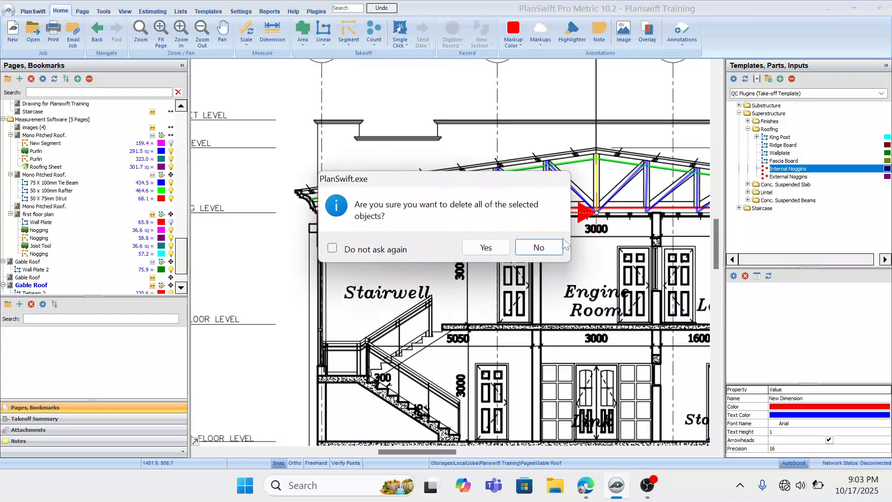
left_click(501, 246)
mouse_move(519, 238)
left_mouse_down()
mouse_move(484, 252)
mouse_move(480, 268)
left_mouse_up()
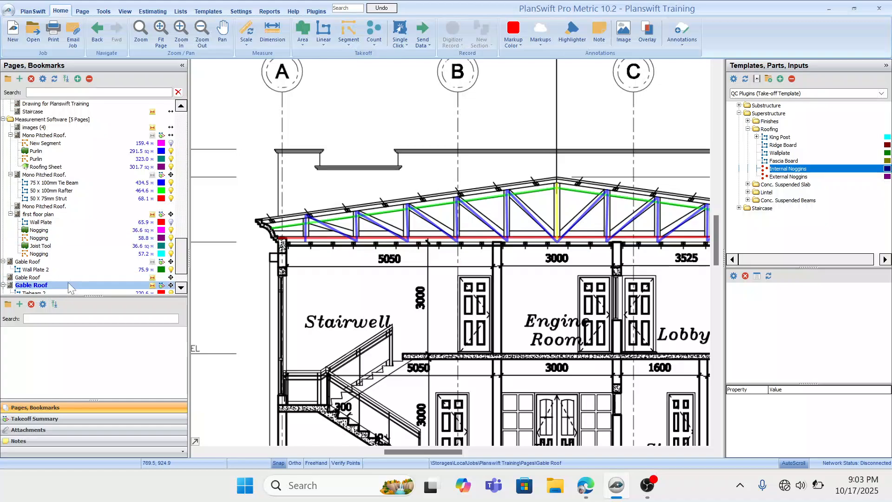
Return to the roof plan page and start an area takeoff with the Joist Tool.
left_click(24, 263)
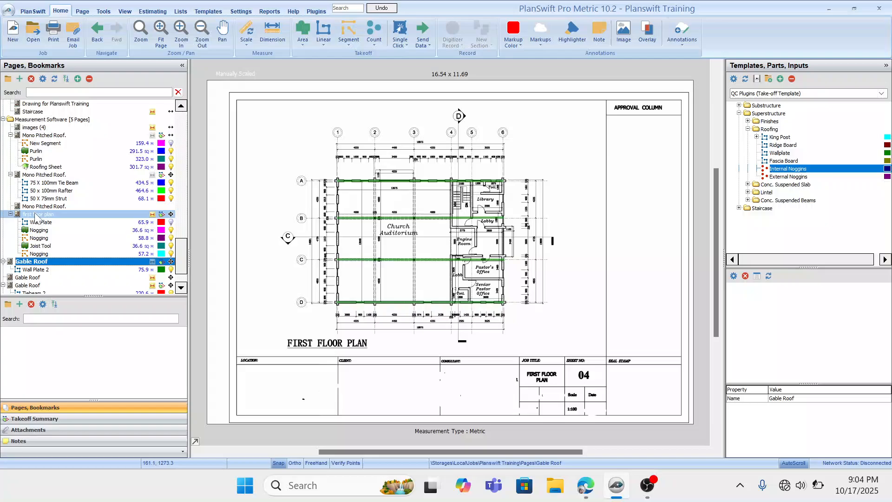
left_click(32, 277)
scroll(413, 232, "up", 4)
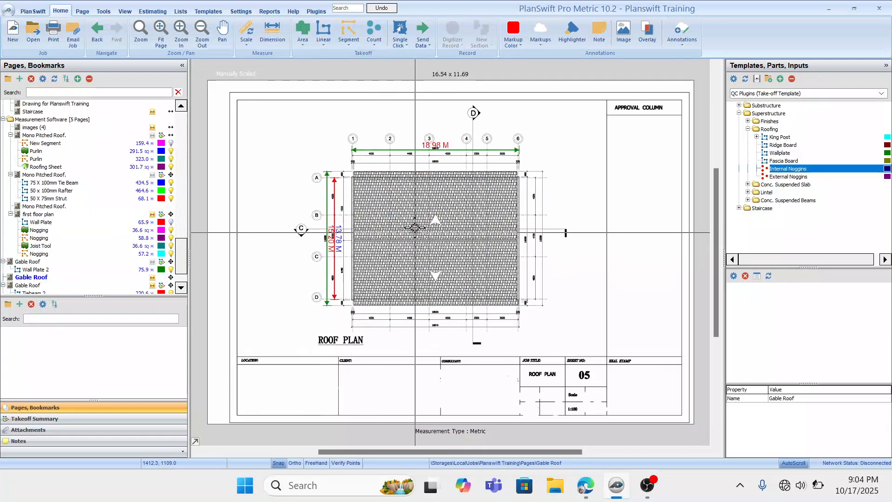
scroll(409, 214, "down", 2)
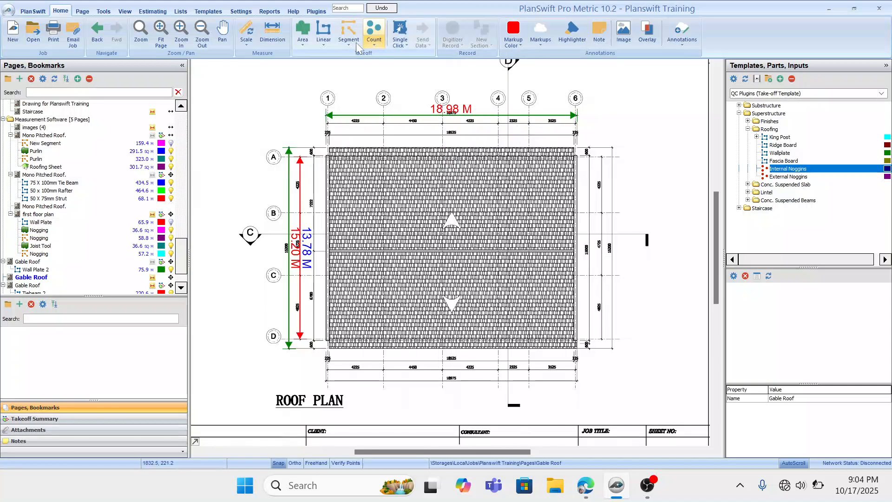
left_click(304, 43)
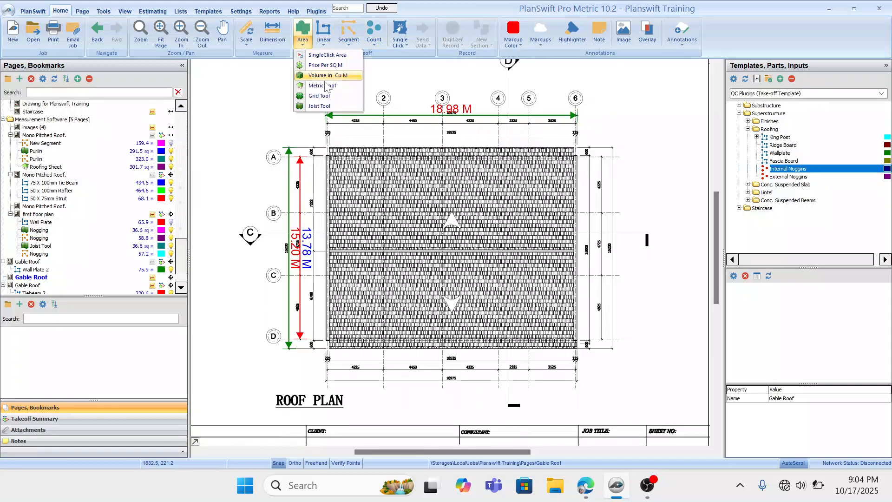
left_click(337, 106)
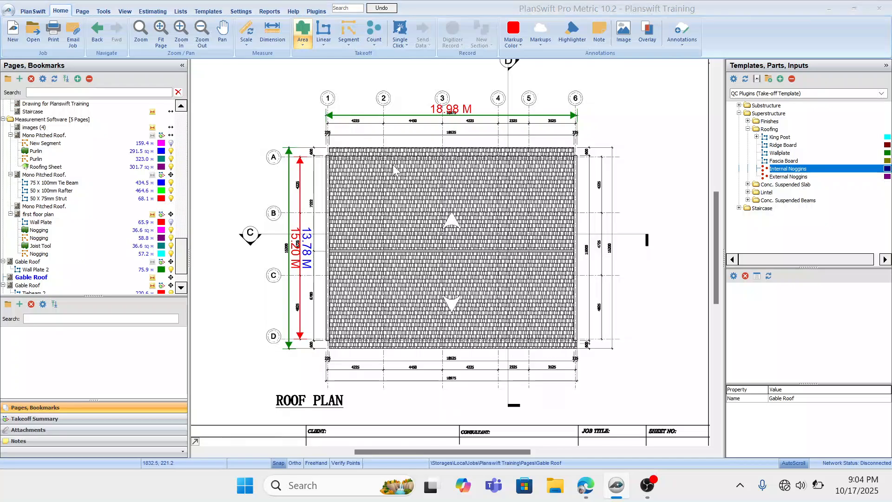
left_click_drag(486, 124, 771, 123)
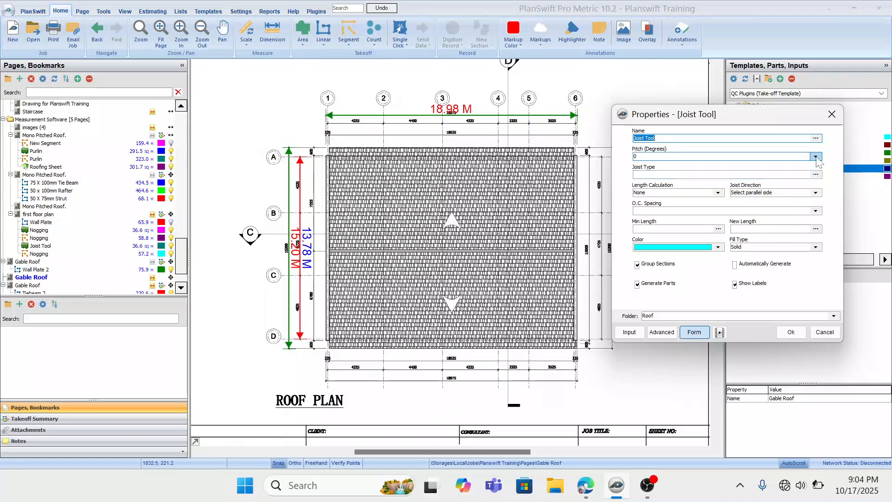
Set the joist takeoff's pitch to 20 degrees.
left_click(815, 156)
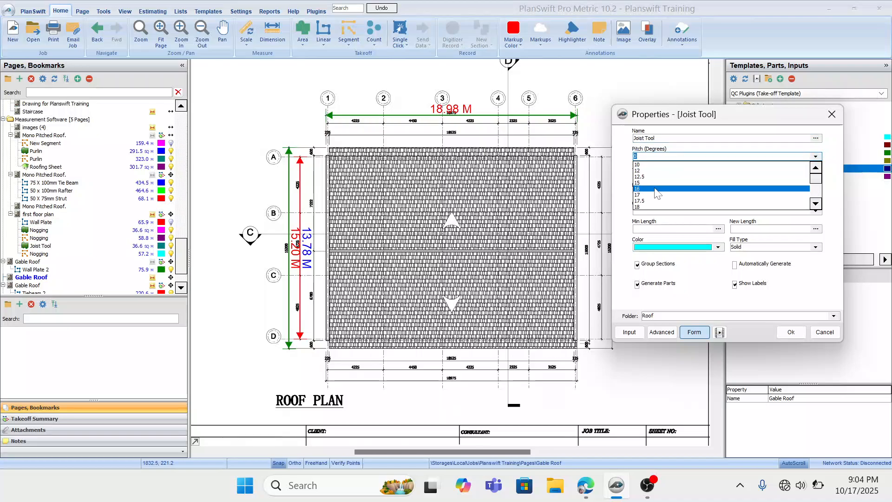
scroll(655, 190, "down", 4)
scroll(650, 185, "up", 2)
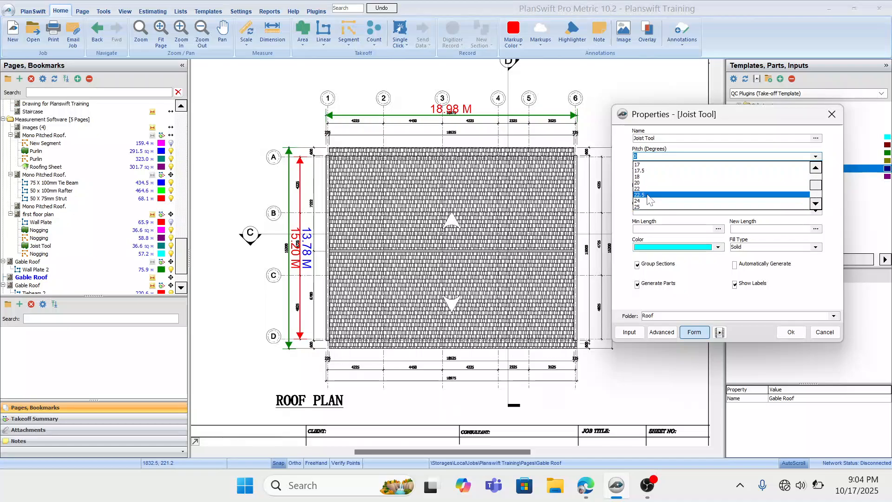
left_click(650, 185)
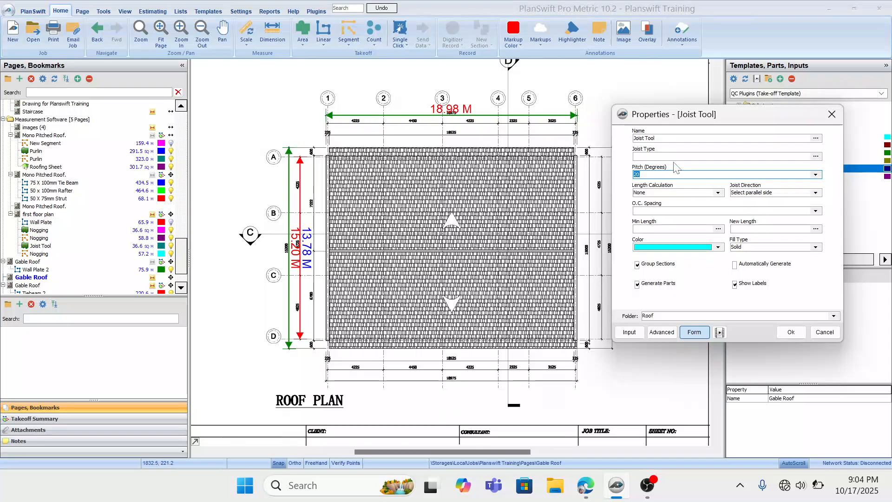
Enter Purlin as both the joist type and the name of the takeoff.
left_click(675, 157)
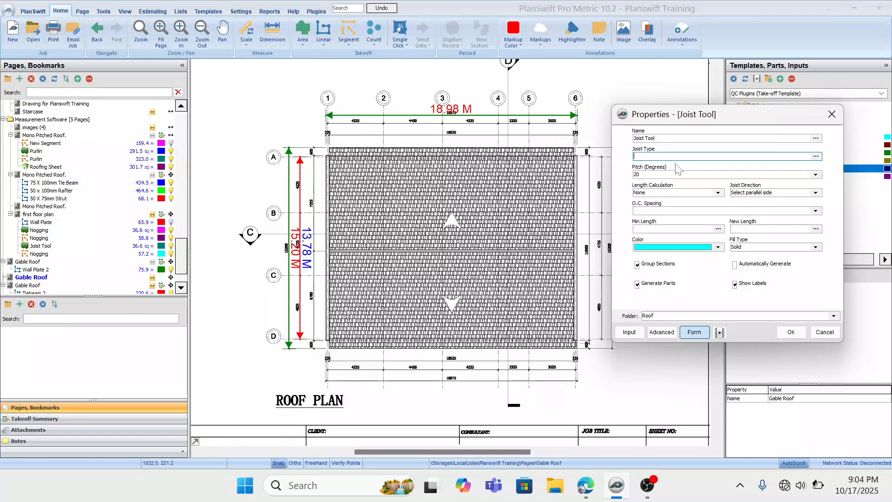
type("Purlin")
key("ctrl+a")
key("ctrl+c")
left_click(688, 138)
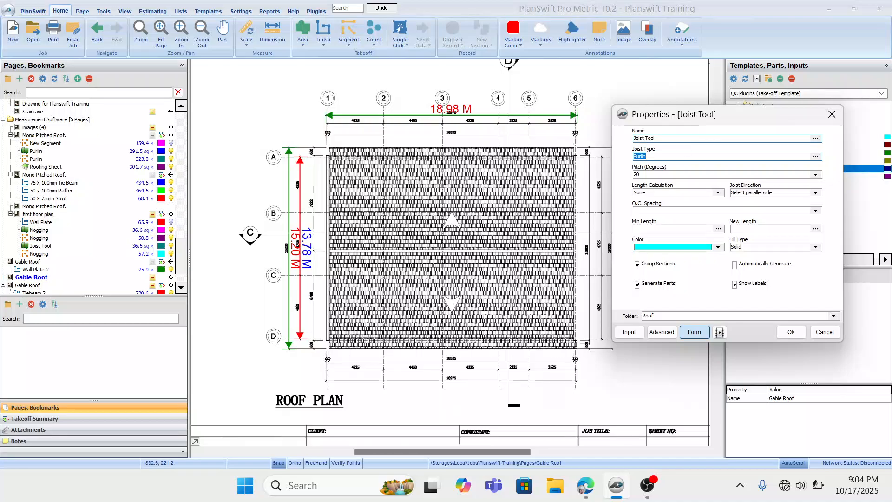
key("ctrl+a")
key("ctrl+v")
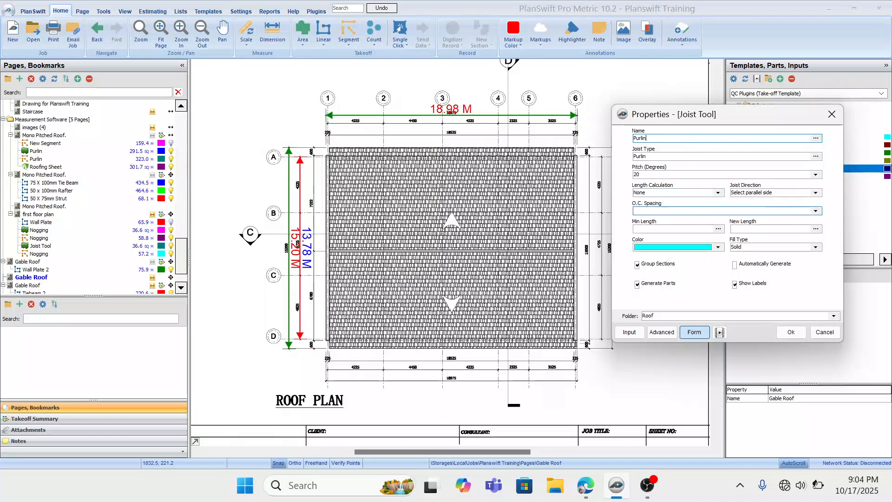
Set the O.C. spacing to 0.9, turn off part generation and labels, and accept the purlin takeoff's properties.
left_click(815, 211)
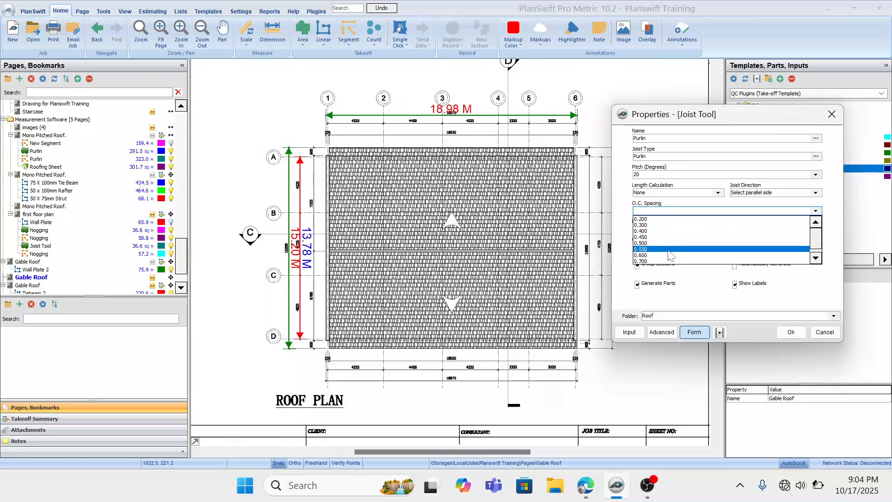
type("0.")
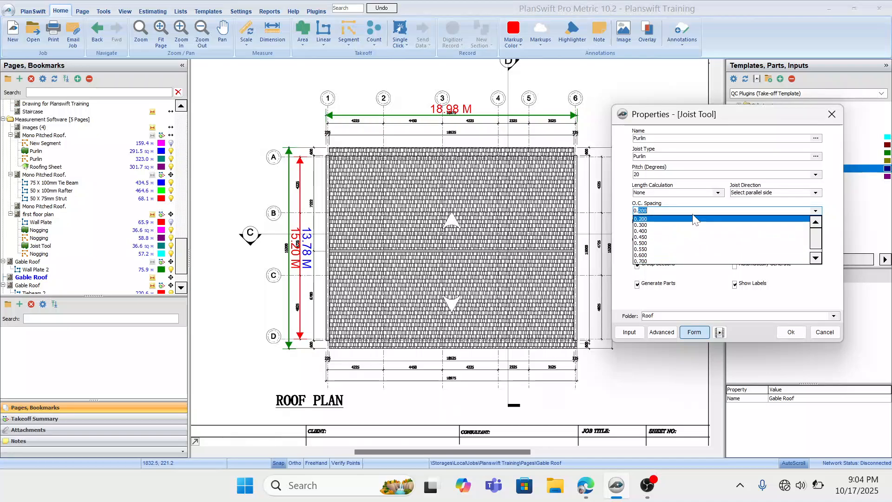
type("9")
key("Return")
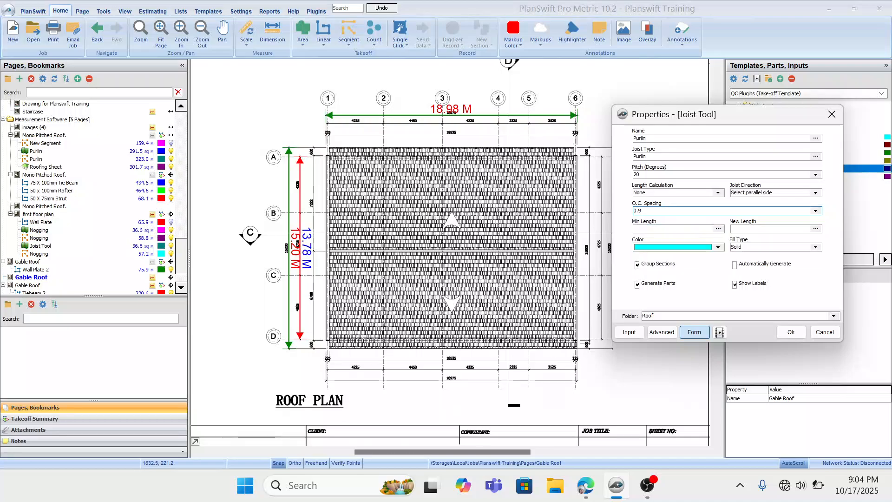
left_click(735, 285)
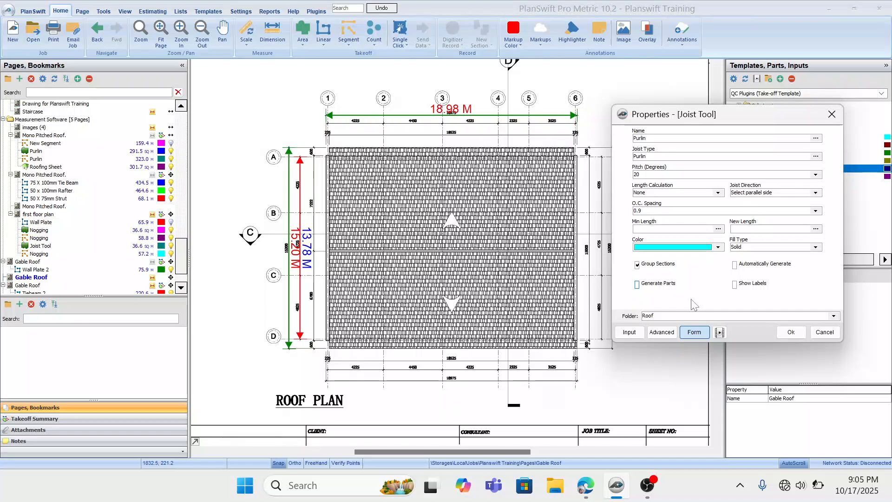
left_click(791, 332)
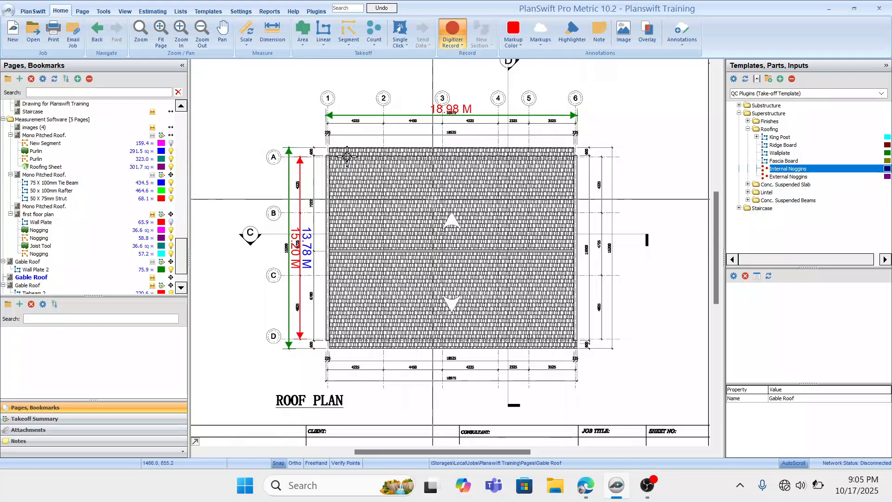
Trace the upper roof slope from eave to ridge as the first purlin area section, about 18.5 m by 7.9 m.
left_click(330, 149)
scroll(330, 150, "up", 5)
scroll(333, 153, "up", 4)
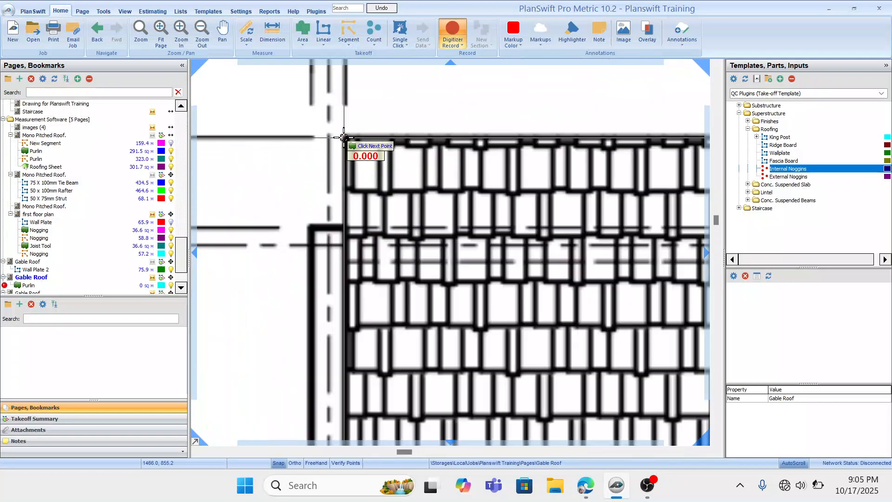
scroll(345, 141, "down", 5)
scroll(507, 223, "up", 1)
left_click_drag(335, 183, 506, 135)
scroll(506, 135, "up", 4)
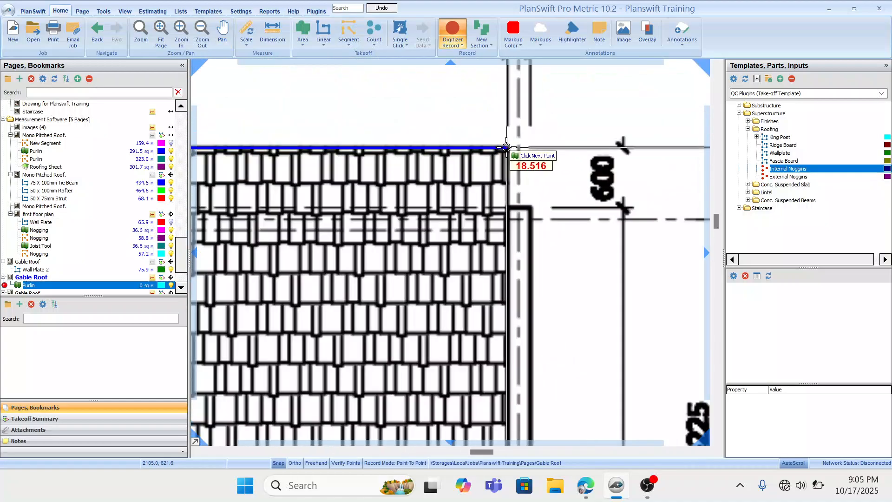
left_click(506, 148)
scroll(527, 309, "down", 5)
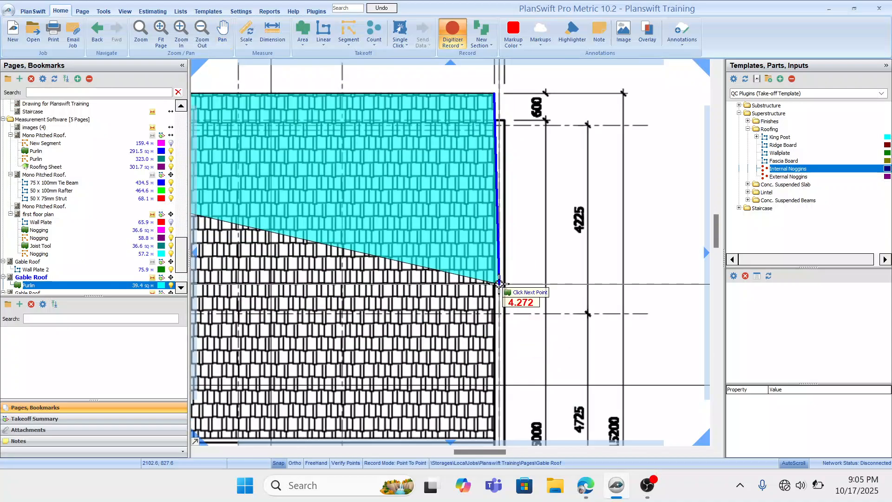
scroll(493, 337, "up", 5)
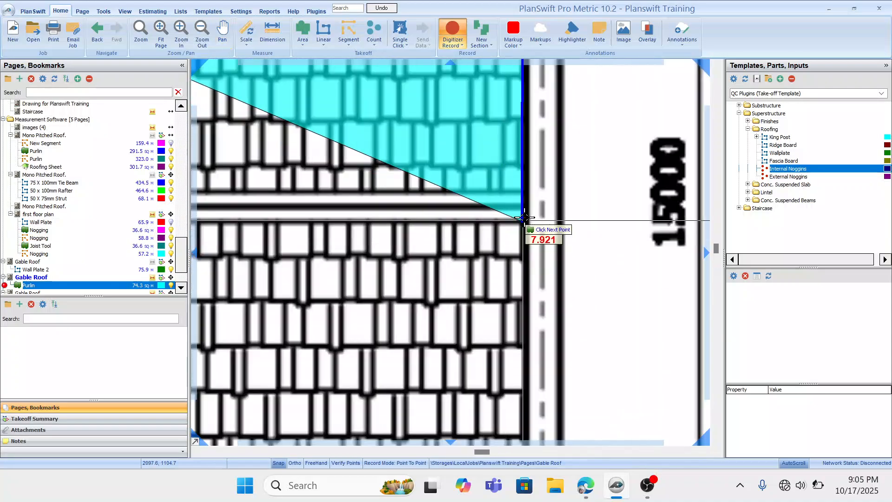
left_click(528, 204)
scroll(432, 209, "down", 3)
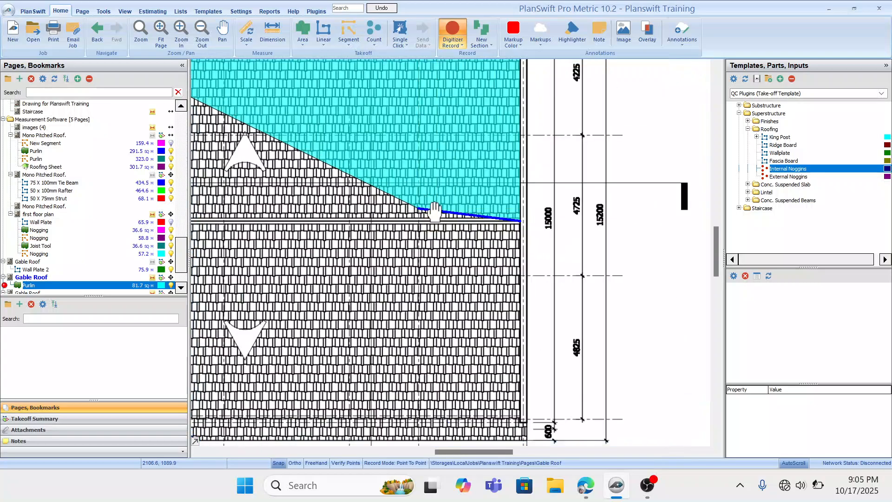
scroll(279, 216, "up", 4)
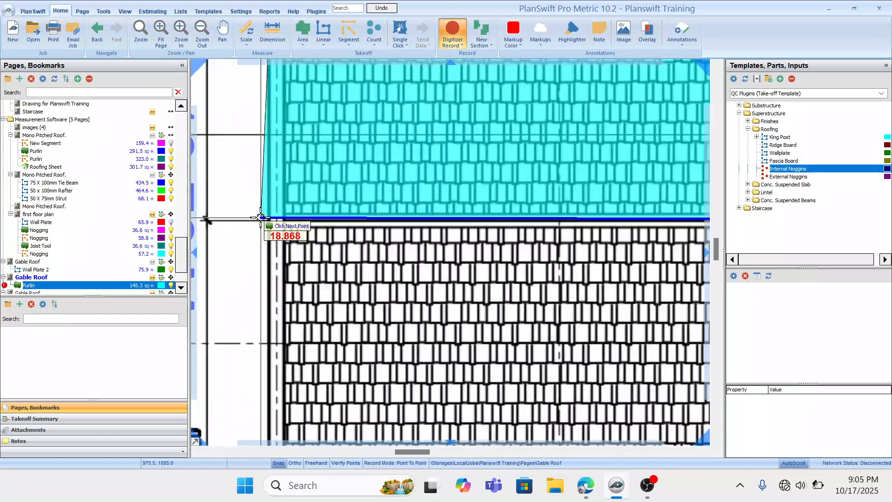
scroll(279, 228, "up", 1)
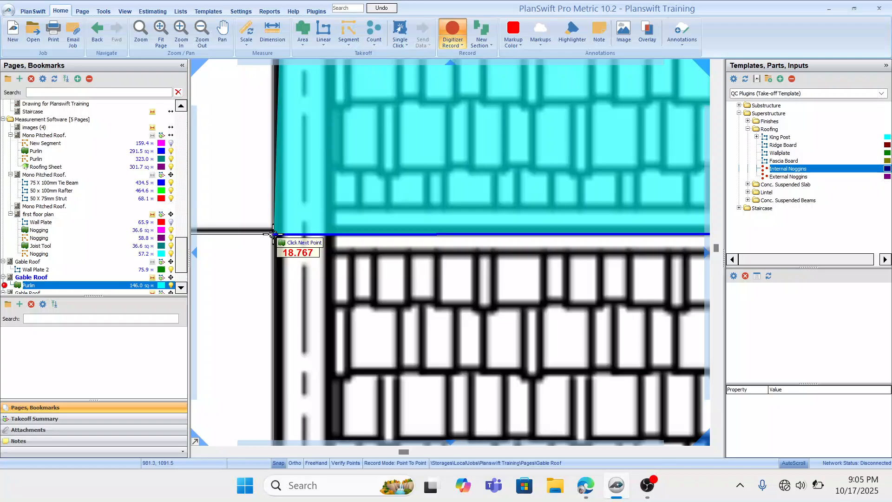
left_click(282, 246)
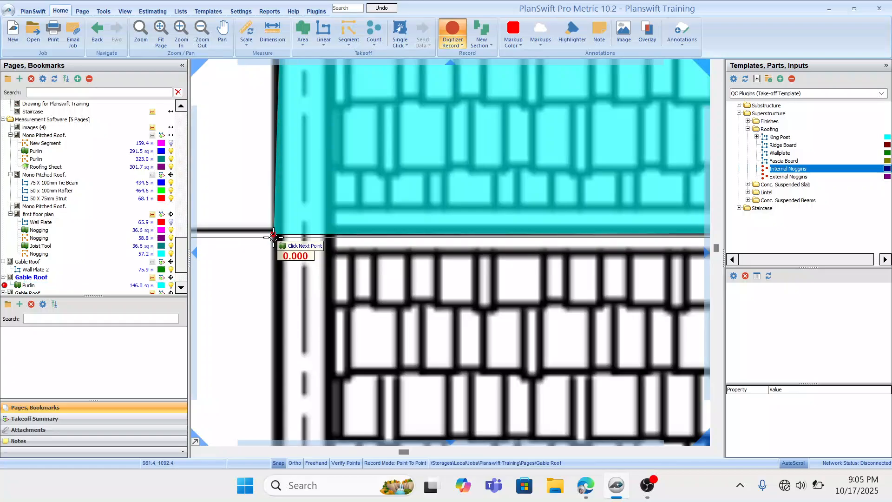
Trace the lower roof slope from ridge to eave as a second purlin section, about 18.6 m by 7.4 m, and finish recording.
scroll(273, 237, "down", 5)
scroll(488, 319, "up", 3)
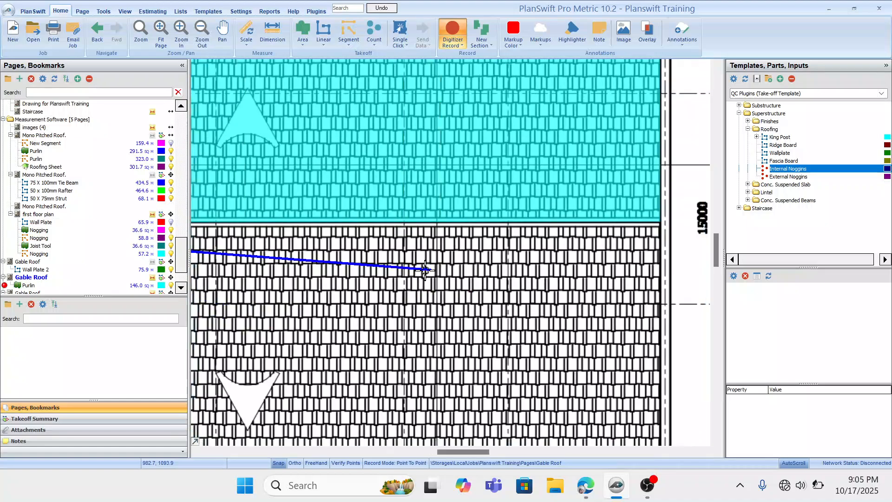
scroll(425, 269, "down", 2)
scroll(487, 195, "up", 2)
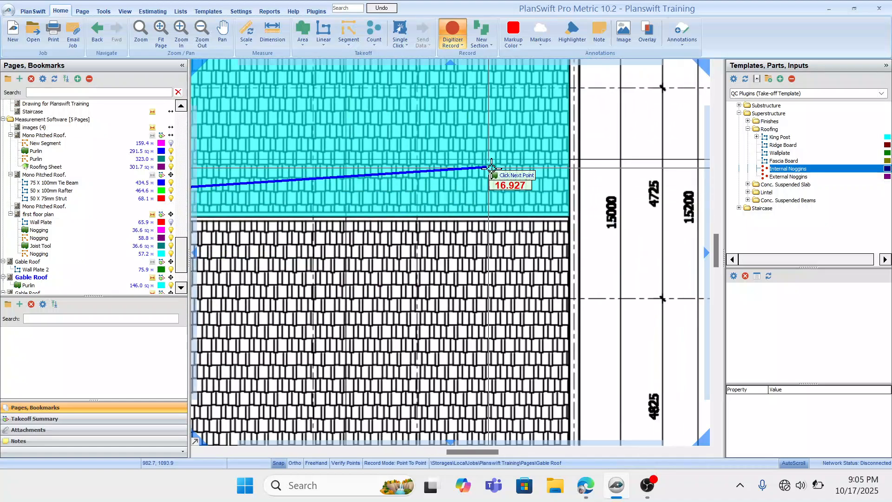
left_click(568, 217)
scroll(577, 369, "down", 1)
scroll(584, 358, "up", 1)
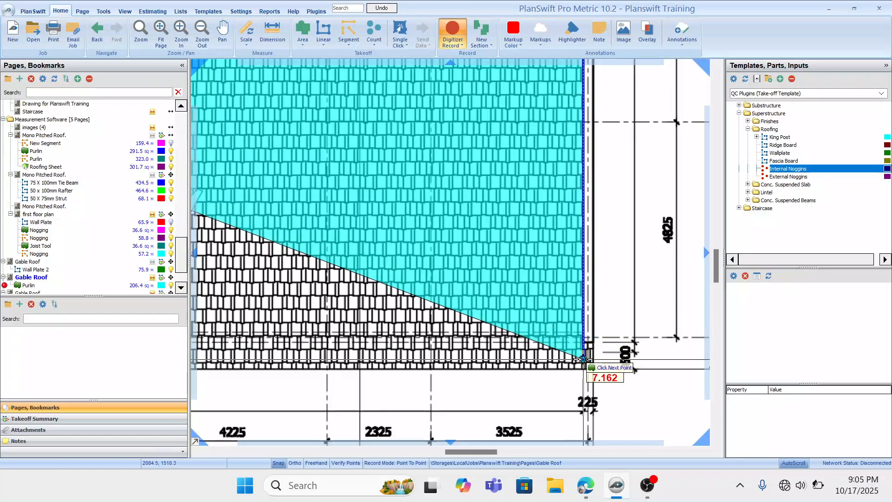
scroll(583, 358, "up", 3)
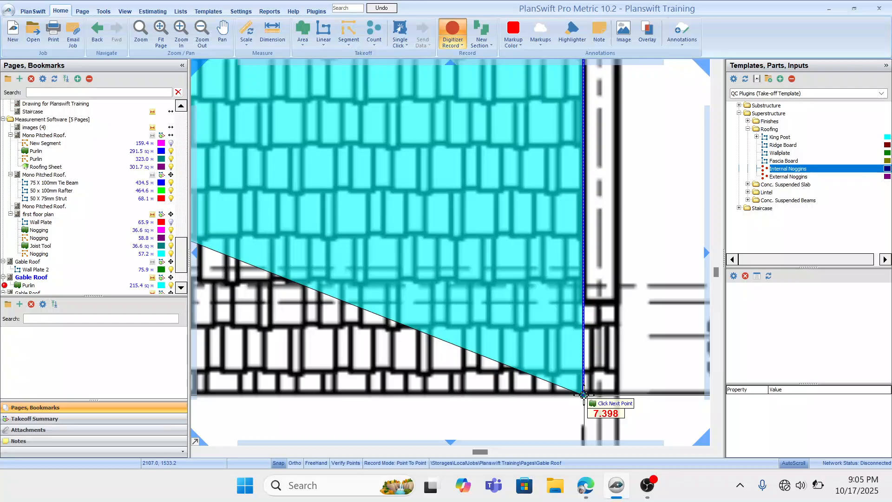
scroll(583, 394, "down", 3)
scroll(539, 399, "up", 2)
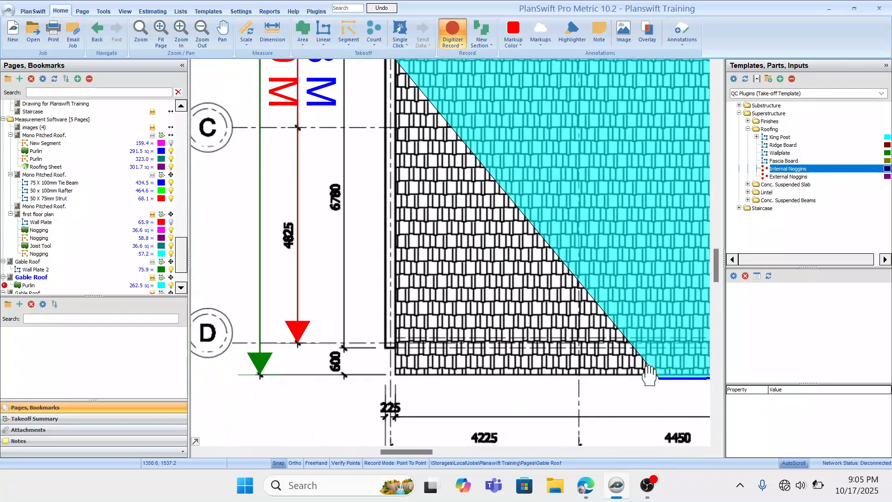
scroll(483, 361, "up", 2)
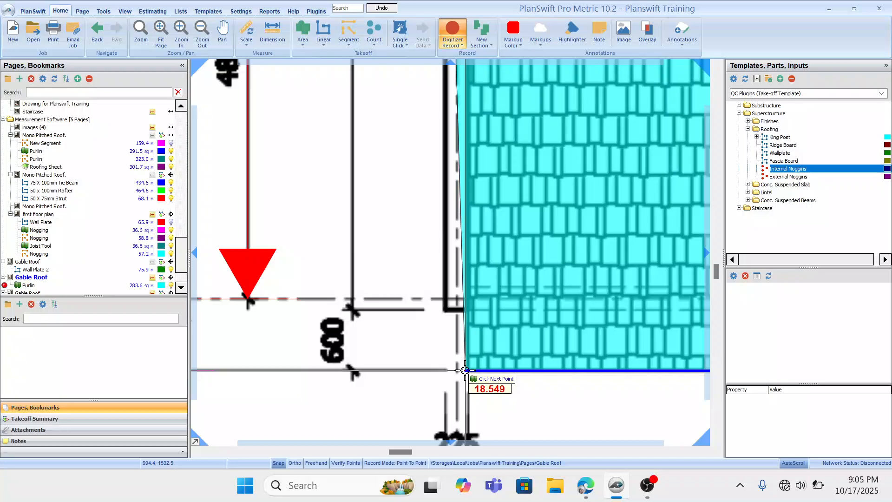
scroll(465, 370, "down", 4)
scroll(458, 368, "up", 4)
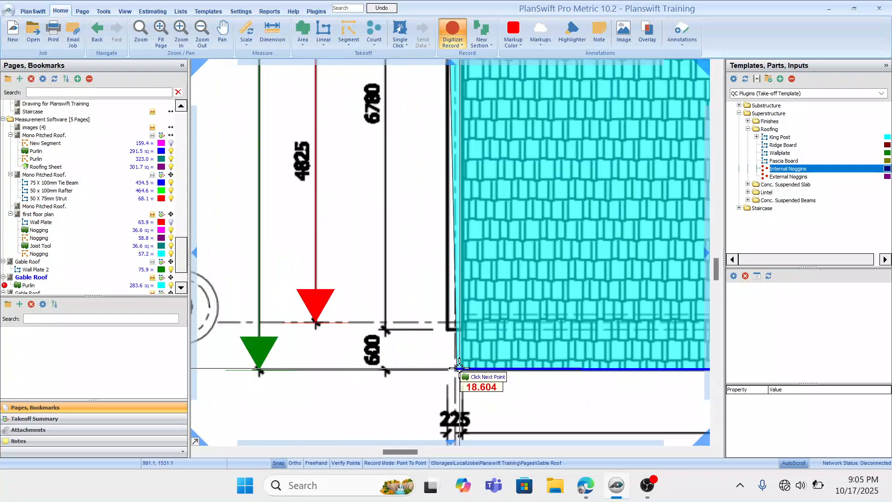
scroll(459, 368, "down", 1)
scroll(459, 368, "up", 2)
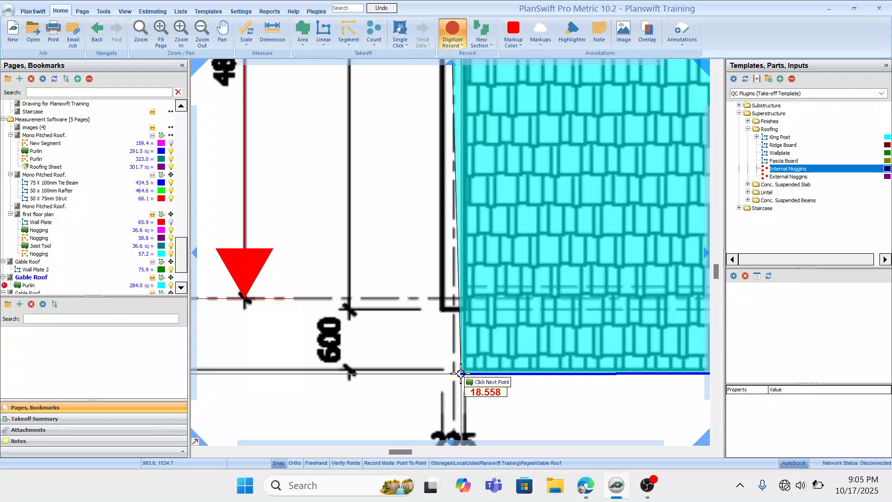
left_click(462, 366)
scroll(462, 366, "down", 3)
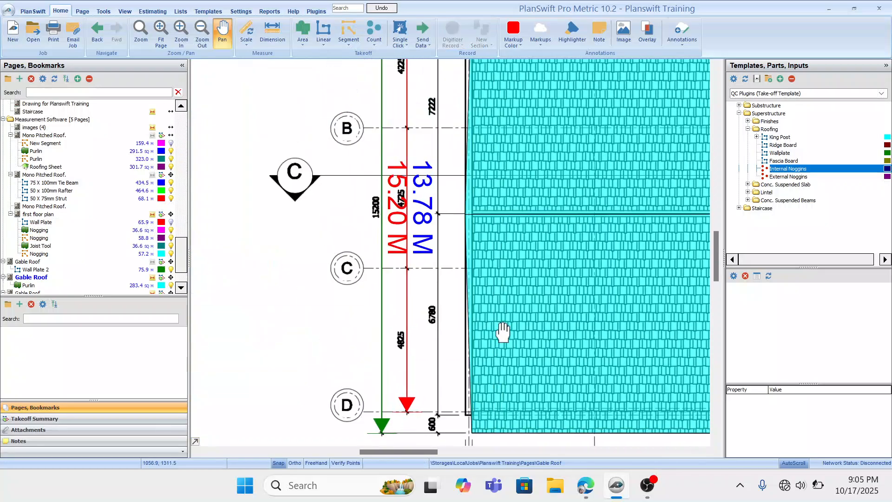
Align the lower purlin section's ridge corner near grid line 1 with the roof edge.
scroll(475, 258, "up", 3)
mouse_move(475, 258)
left_mouse_down()
mouse_move(491, 301)
mouse_move(483, 299)
left_mouse_up()
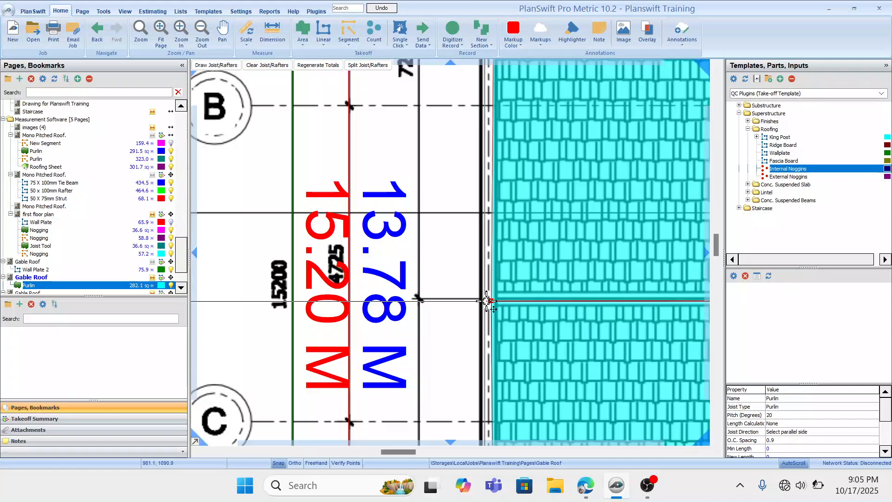
scroll(483, 299, "down", 3)
scroll(350, 321, "up", 1)
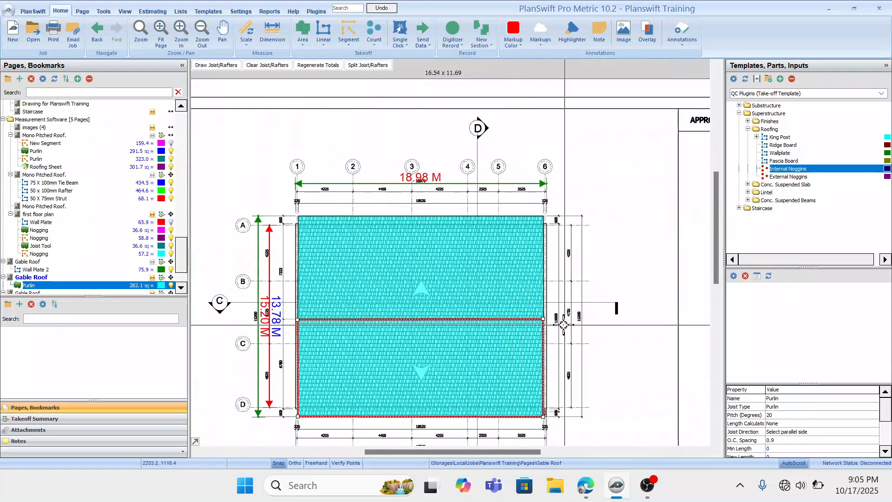
scroll(567, 307, "up", 5)
scroll(539, 311, "down", 5)
left_click(539, 311)
scroll(548, 302, "down", 1)
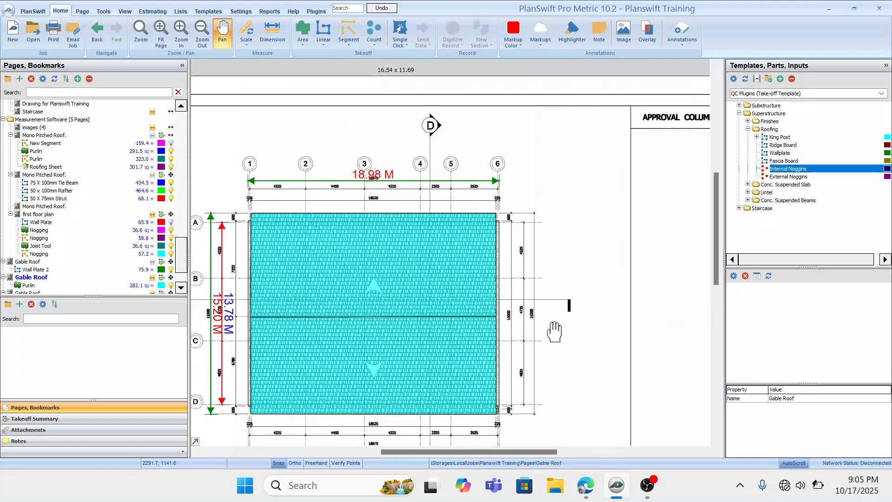
Generate the purlins on the upper roof slope, running parallel to its eave, and accept the low-spacing warning.
scroll(418, 288, "up", 1)
left_click(368, 267)
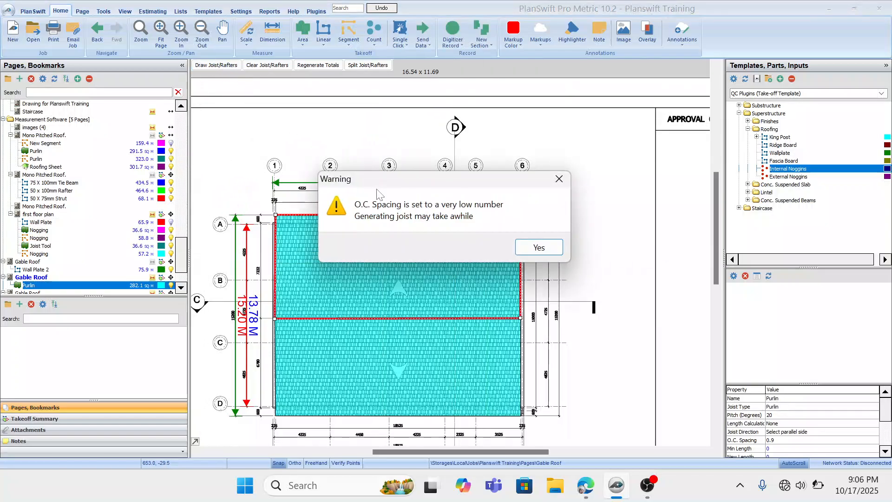
left_click(533, 249)
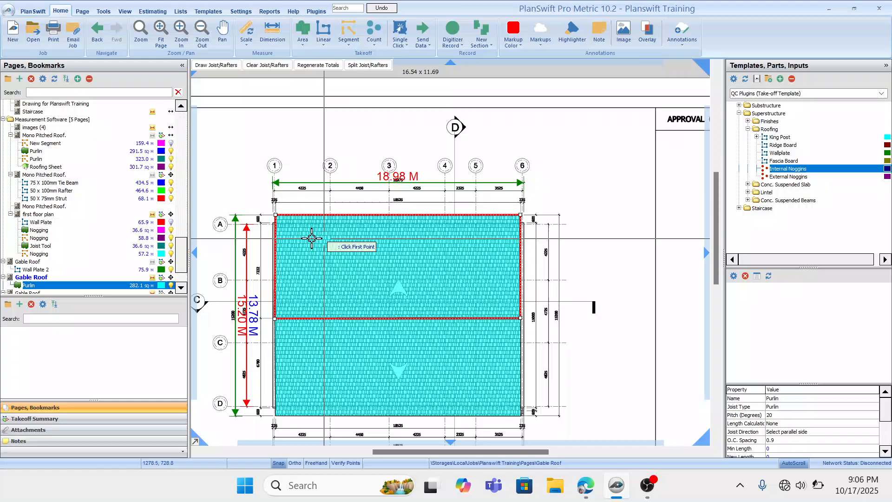
left_click(276, 215)
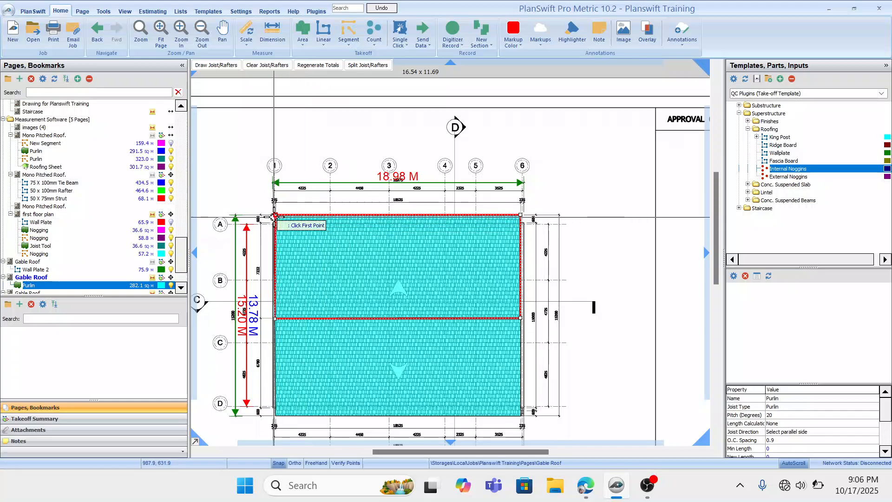
left_click(520, 220)
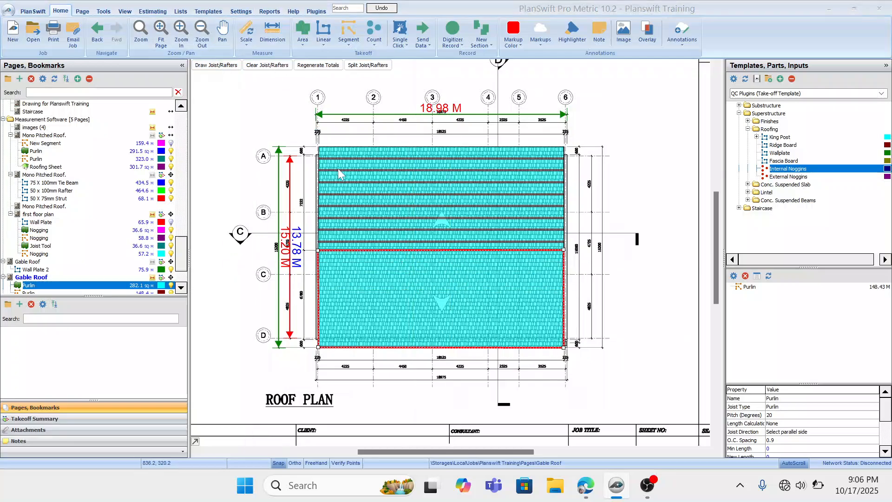
Generate the purlins on the lower roof slope, using its eave from grid 1 to grid 6 as the parallel side.
left_click(537, 249)
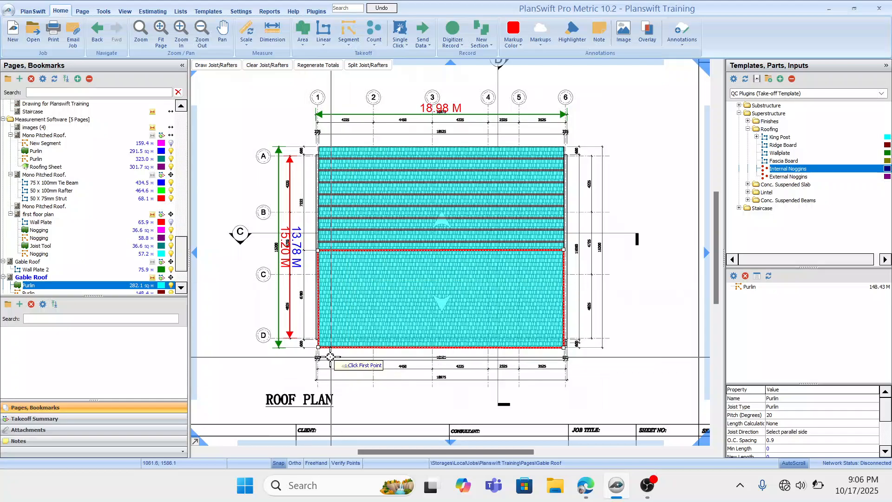
left_click(318, 347)
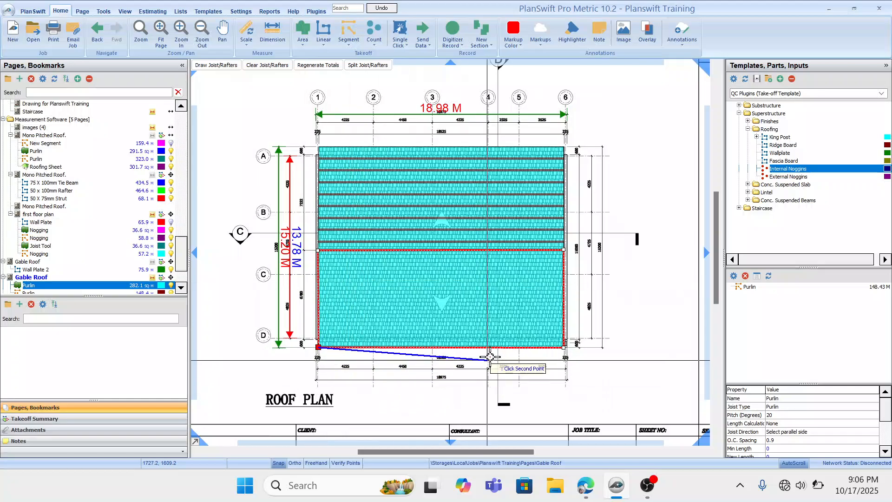
left_click(563, 346)
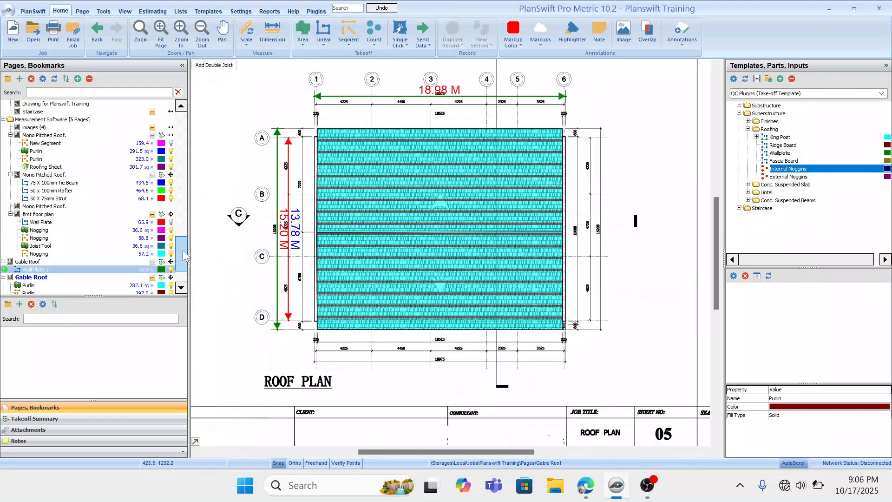
left_click_drag(184, 245, 187, 273)
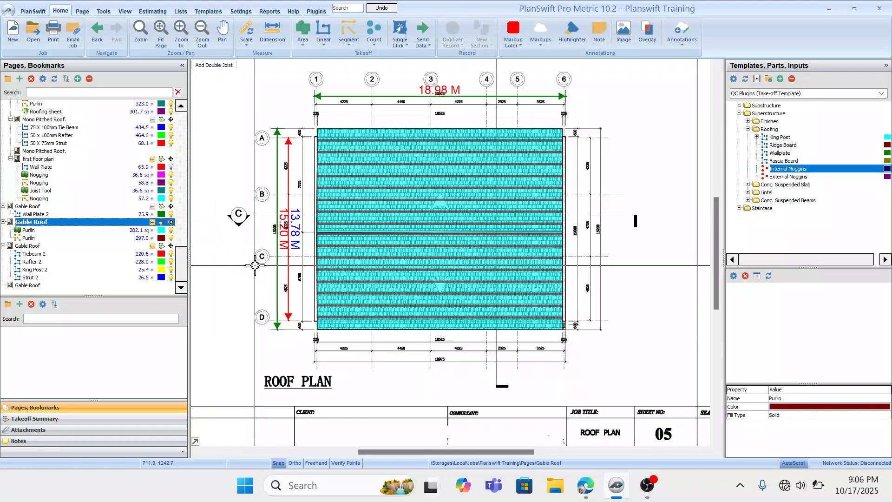
left_click_drag(291, 108, 305, 130)
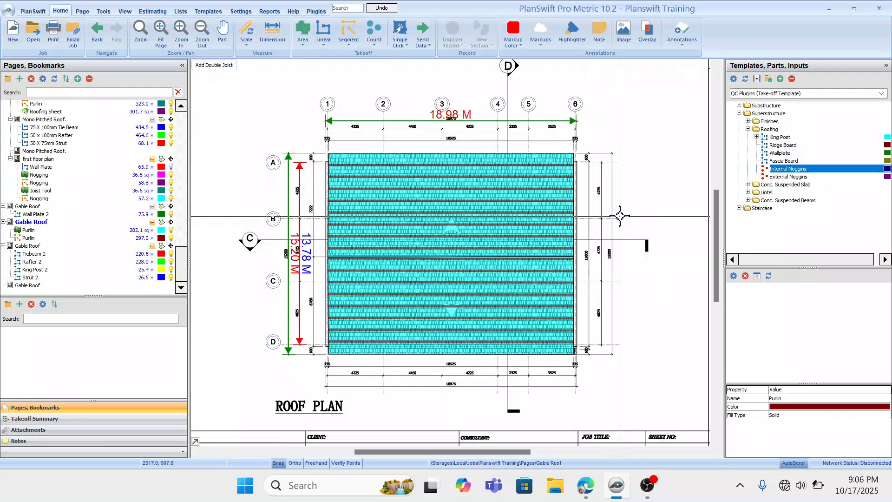
left_click_drag(617, 215, 602, 220)
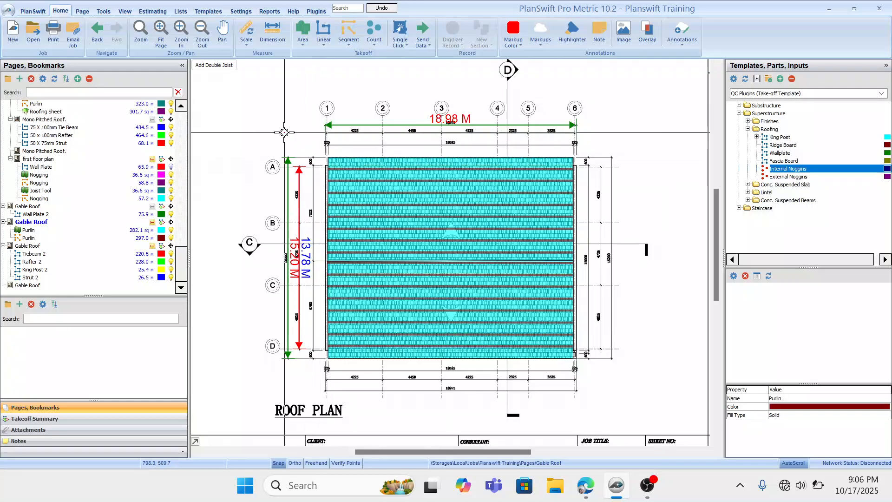
left_click_drag(284, 132, 283, 136)
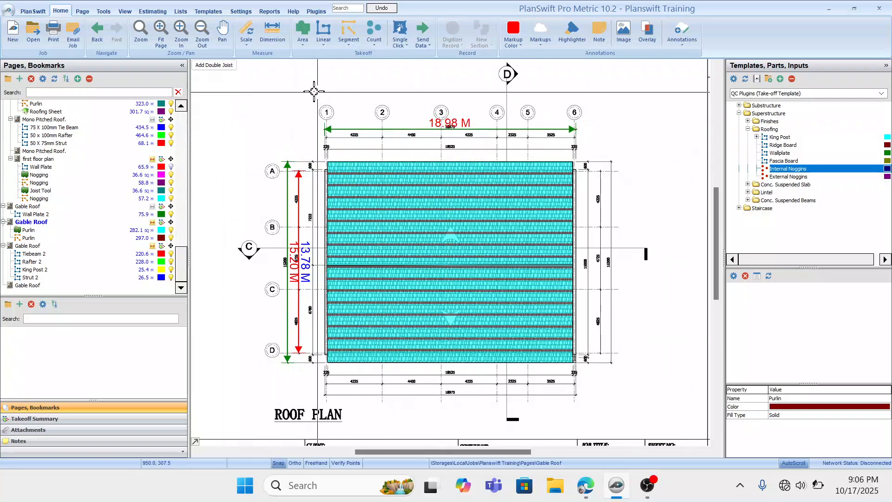
left_click_drag(313, 148, 321, 149)
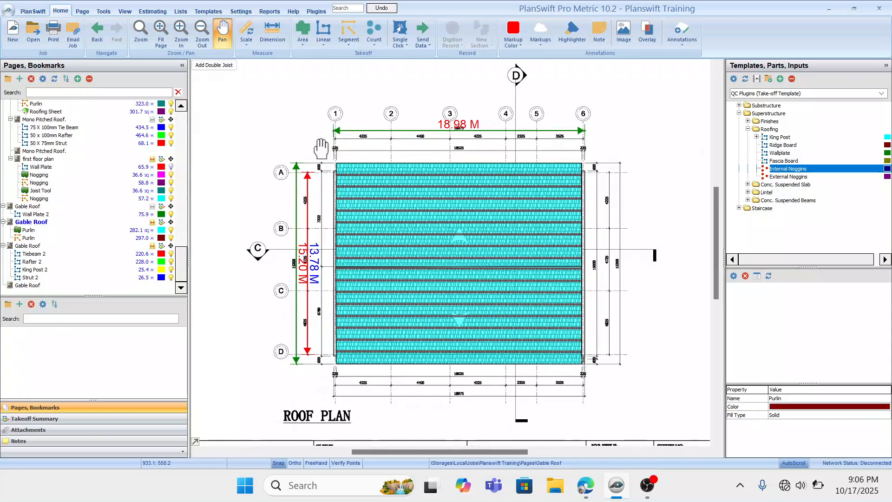